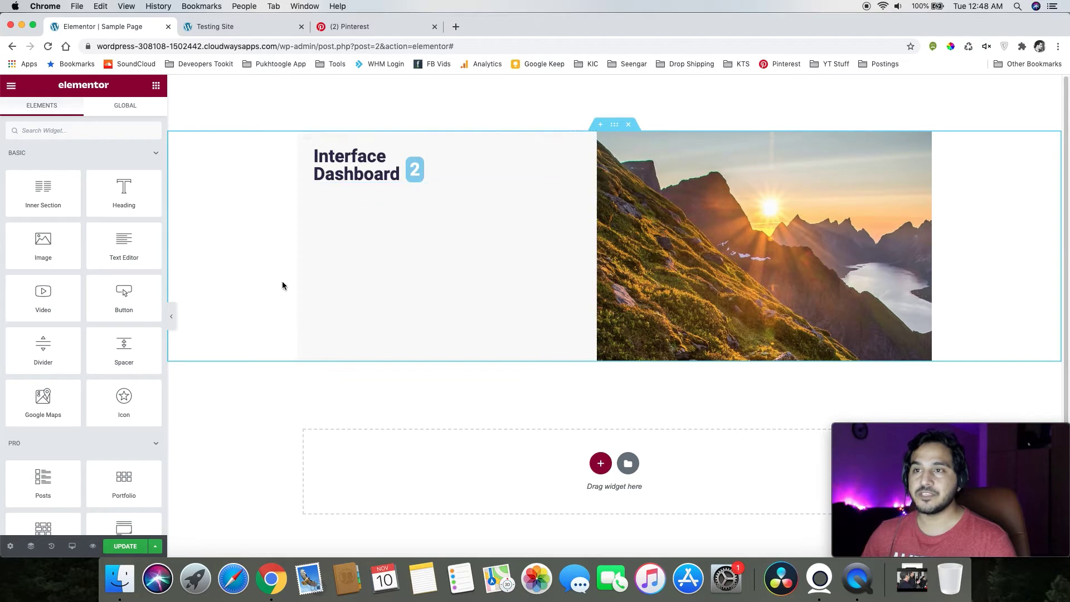
Add an inner section under the Interface Dashboard heading and insert the luca-bravo lake photo as an image in its first column
left_click_drag(41, 198, 396, 204)
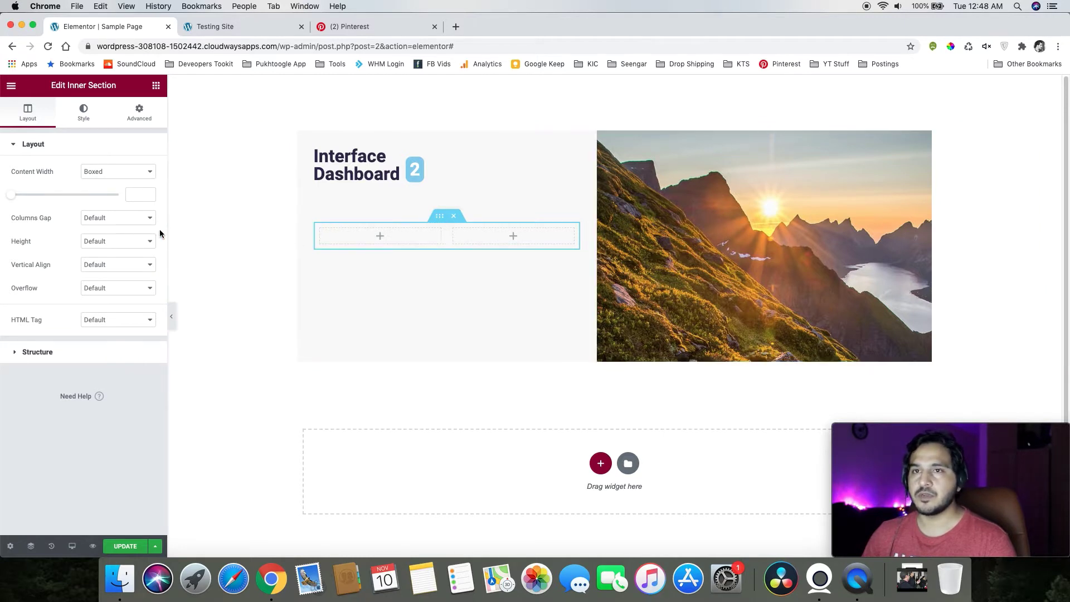
left_click(157, 87)
left_click_drag(43, 246, 366, 234)
left_click(76, 217)
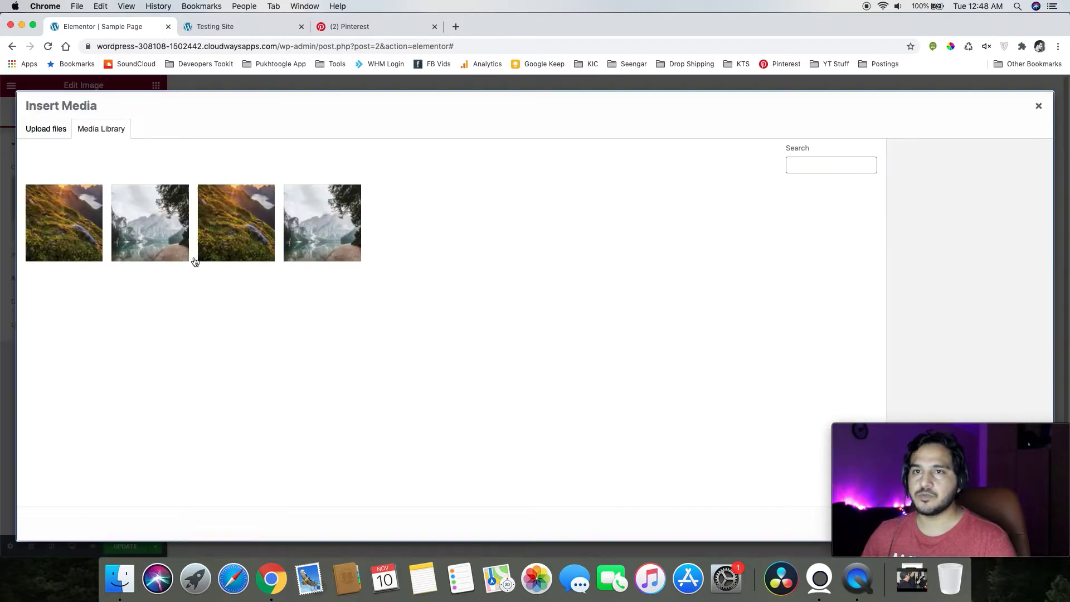
left_click(141, 234)
left_click_drag(880, 465, 885, 415)
left_click(1036, 554)
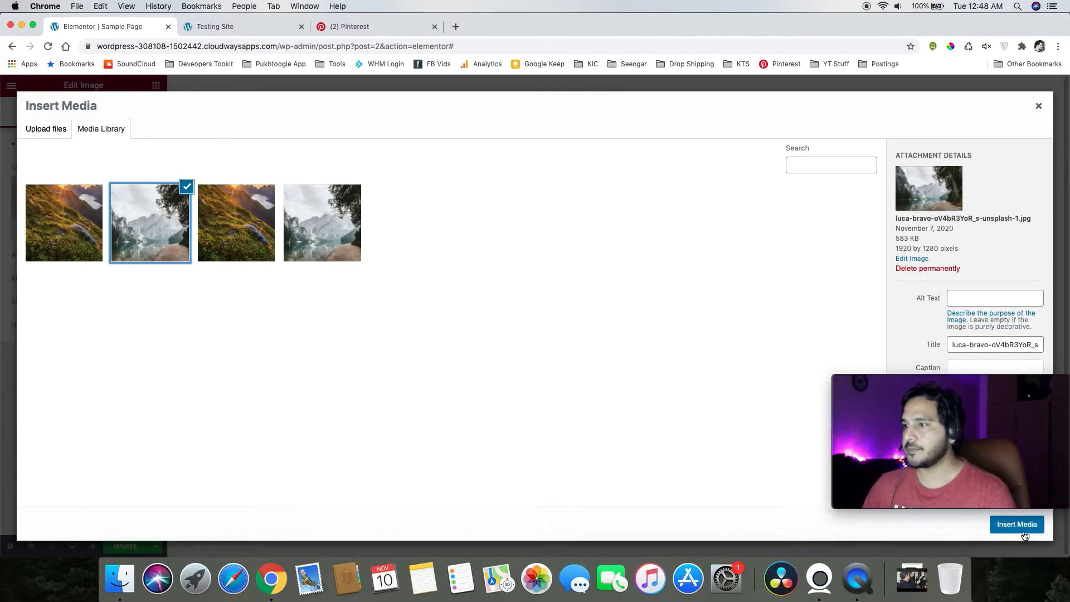
left_click(1017, 525)
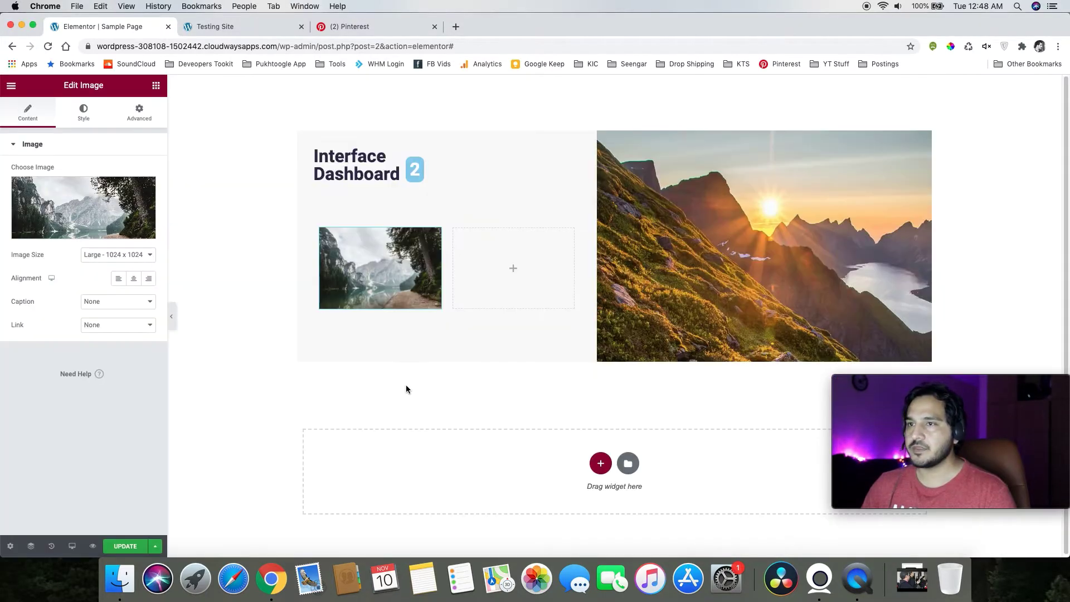
Add a heading to the inner section's second column and set that column's vertical alignment to Middle
left_click(156, 86)
left_click_drag(122, 187, 458, 270)
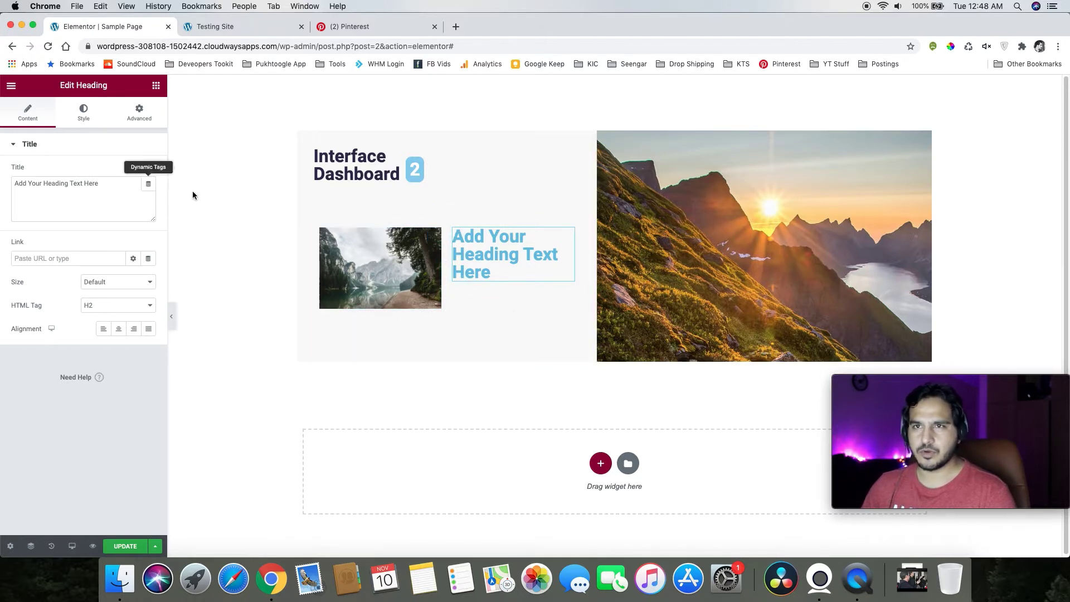
left_click(453, 230)
left_click(114, 195)
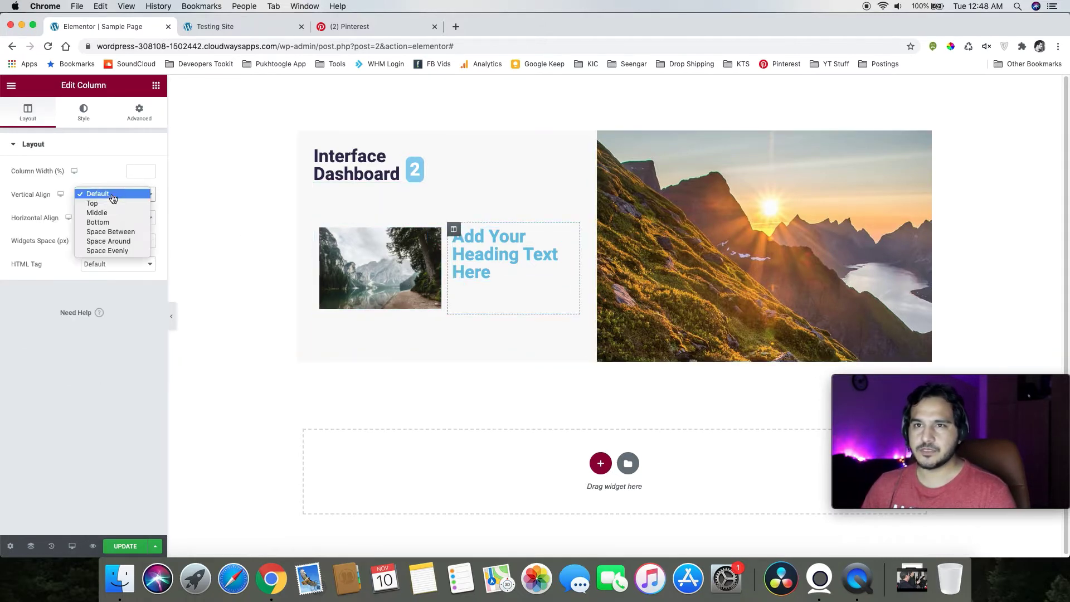
left_click(109, 213)
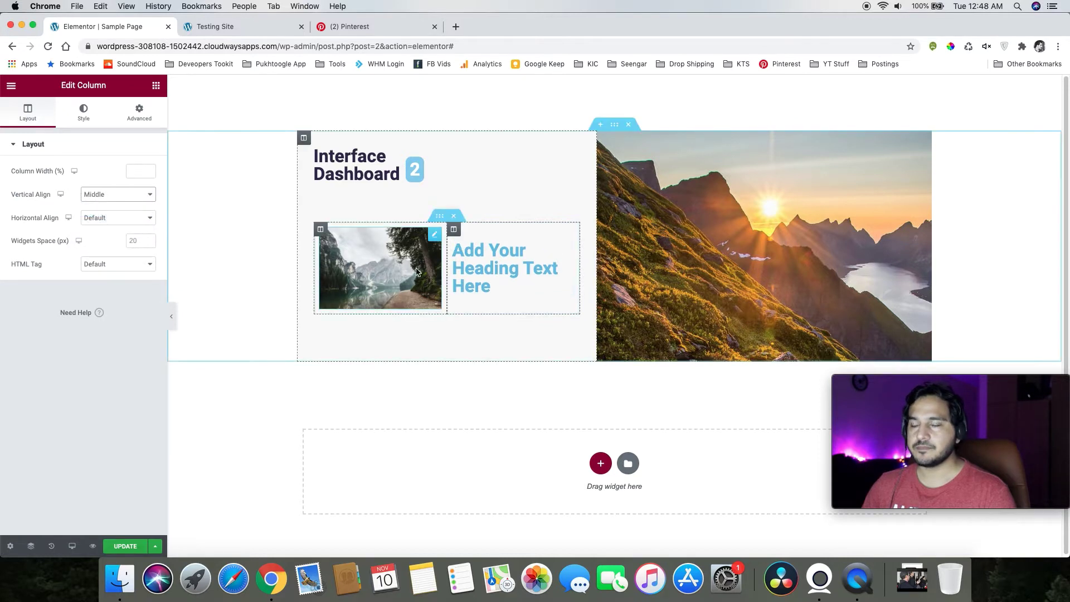
Give the new heading a classic near-black background, #020101, and 20 px padding on all sides
left_click(562, 257)
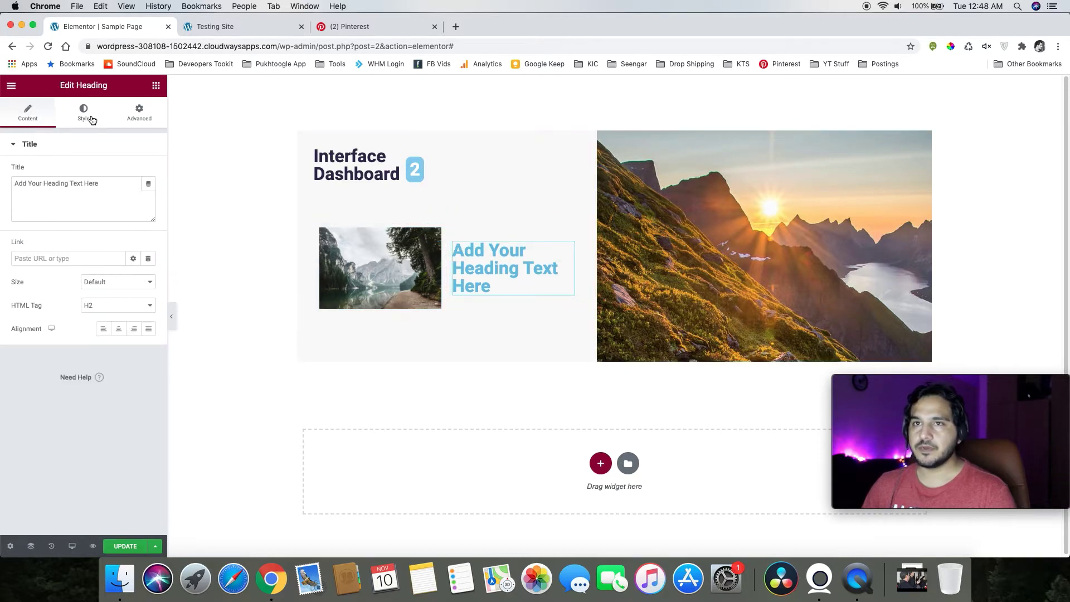
left_click(139, 113)
left_click(84, 113)
left_click(140, 113)
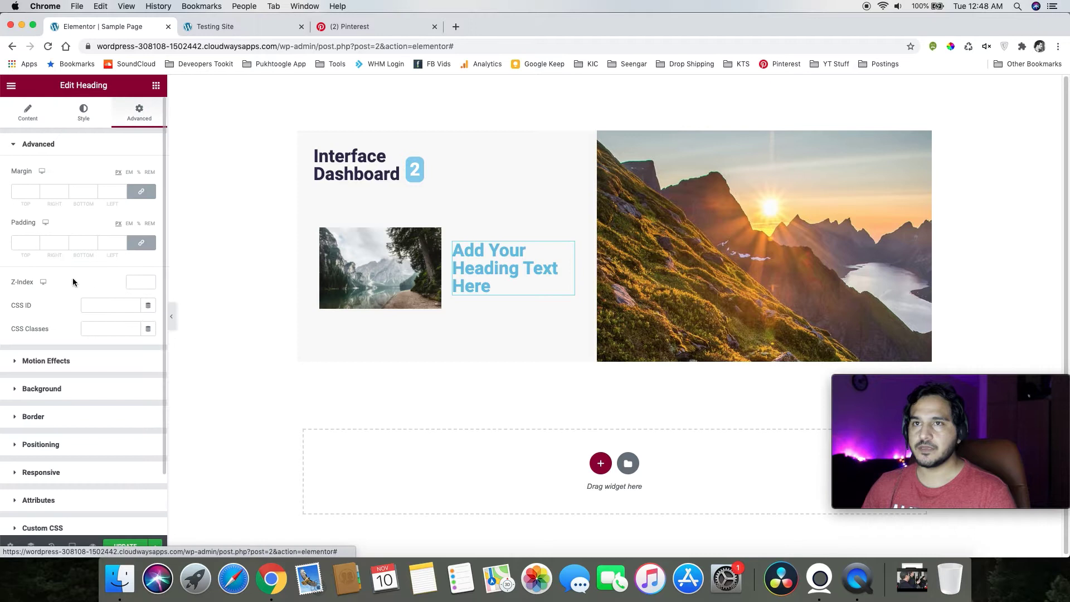
left_click(61, 388)
left_click(133, 251)
left_click(148, 274)
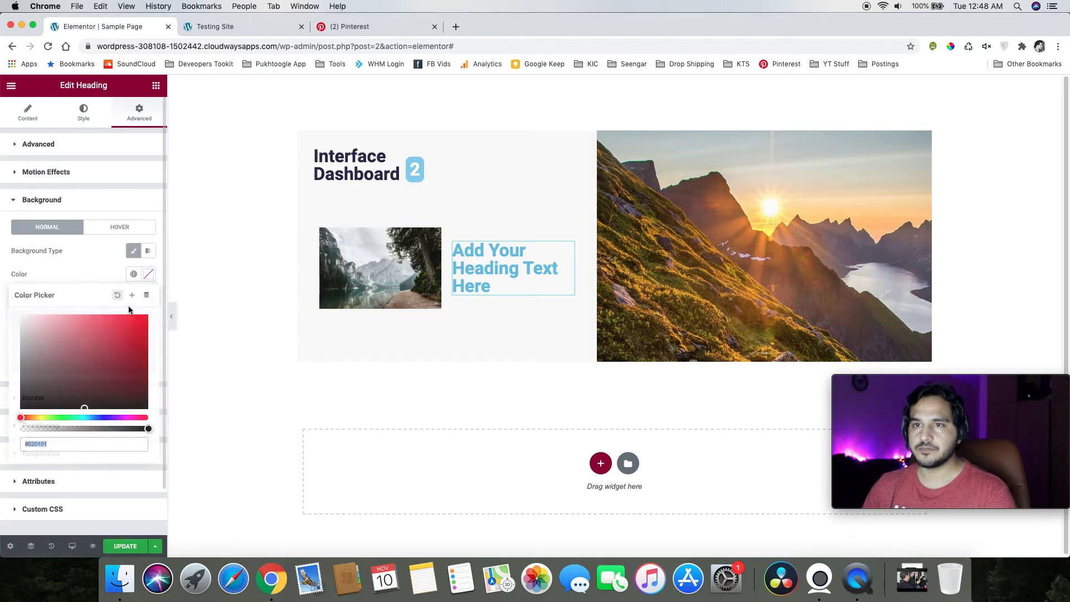
left_click(97, 146)
type("20")
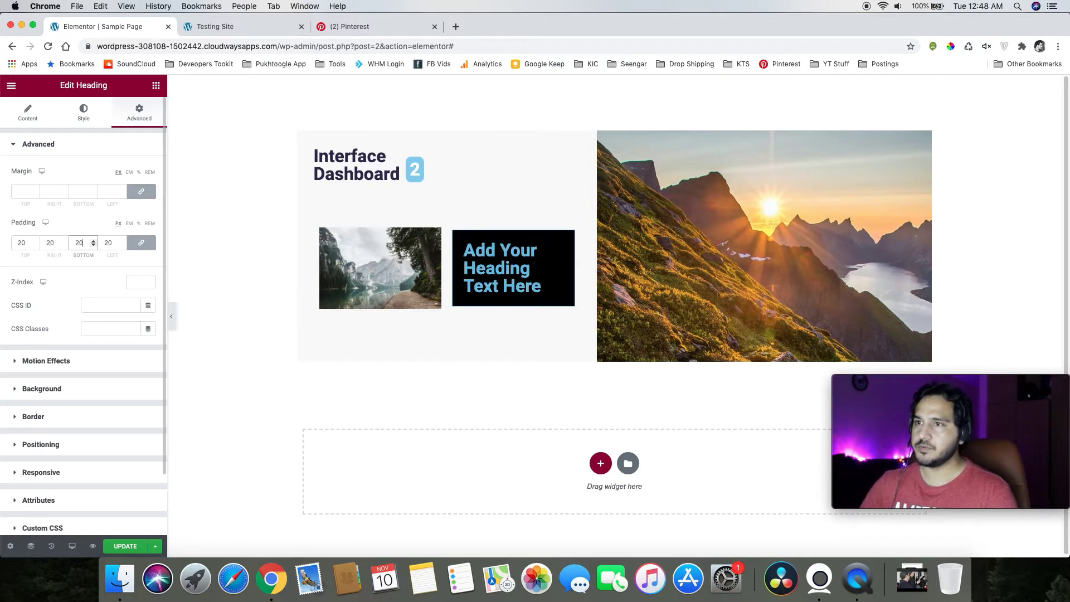
Set the heading's font size to 23 px and its text color to white, #FFFFFF
left_click(83, 113)
left_click(149, 195)
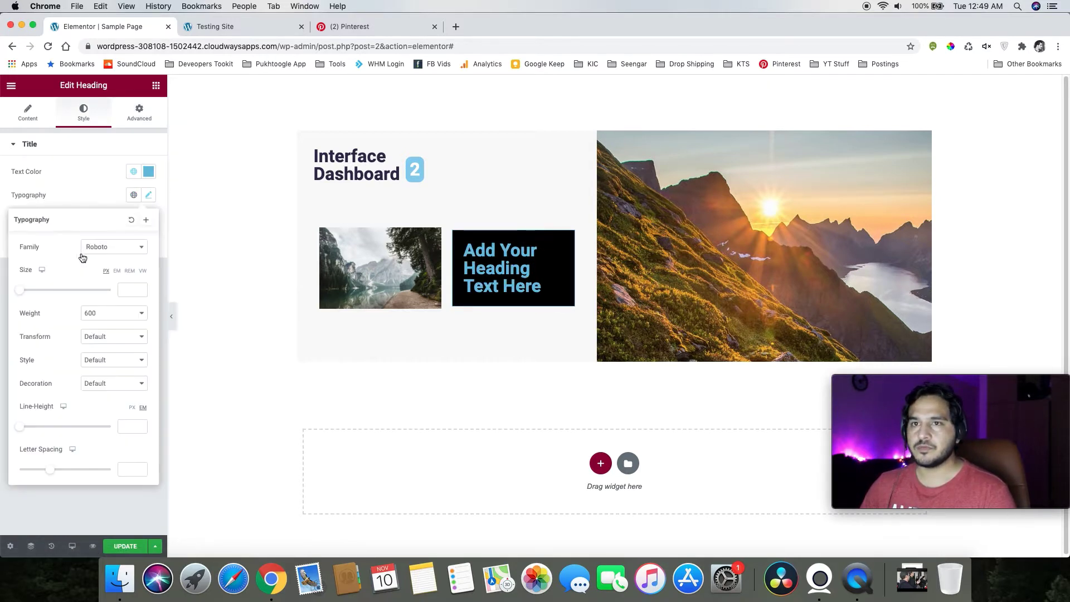
left_click_drag(21, 294, 31, 294)
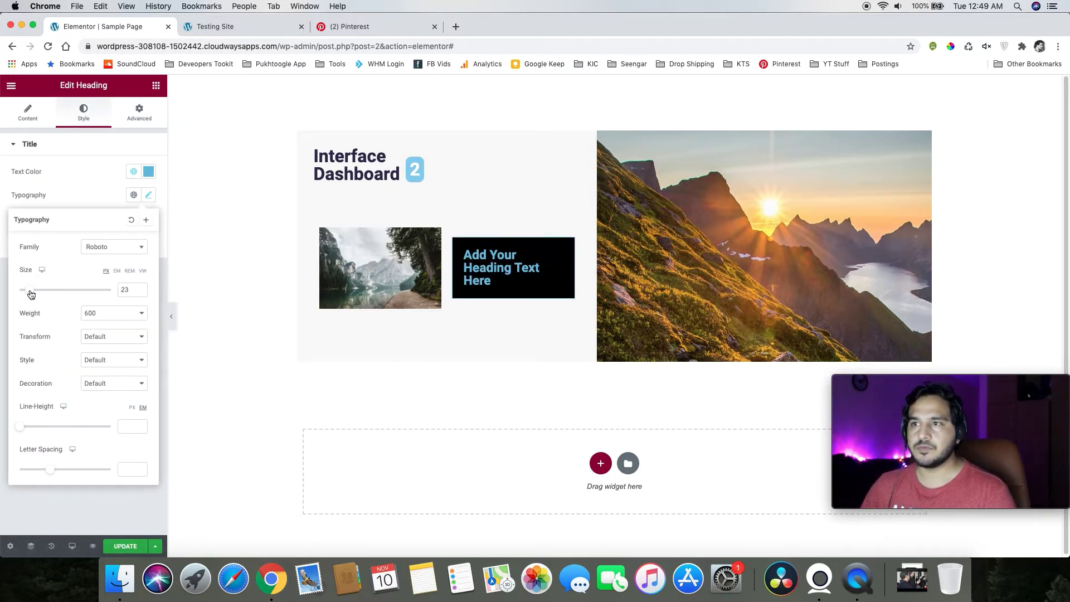
left_click(148, 172)
left_click_drag(91, 264, 2, 178)
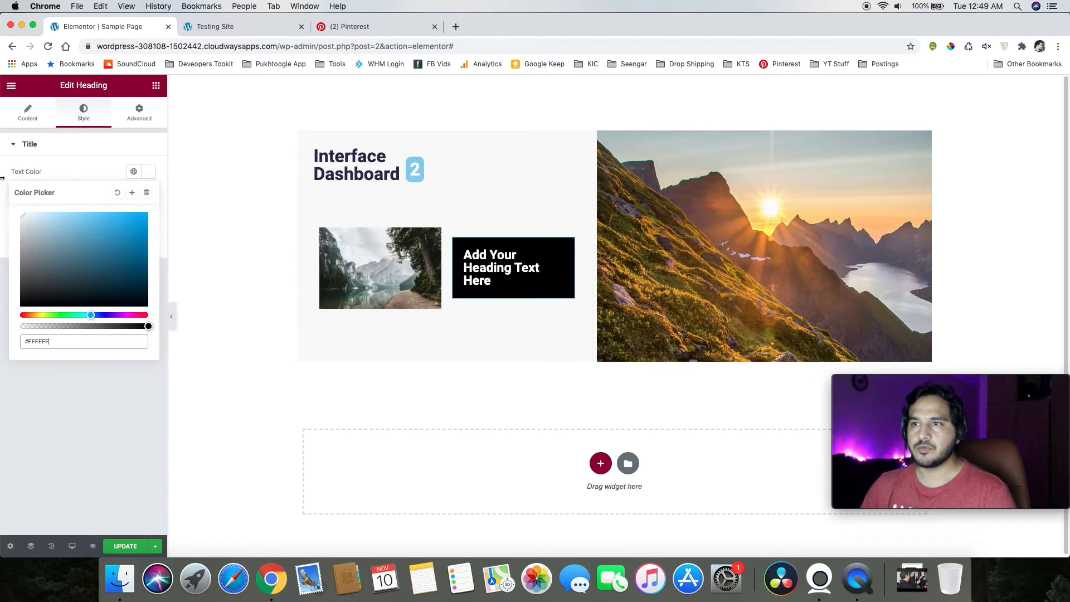
left_click(81, 171)
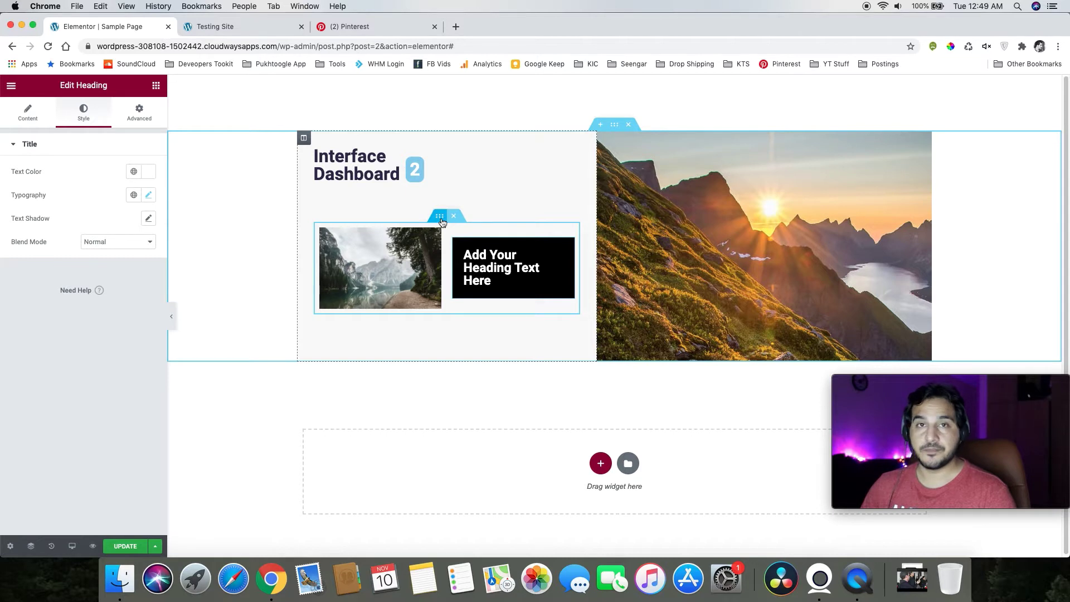
Set the inner section's columns gap to No Gap
left_click(441, 217)
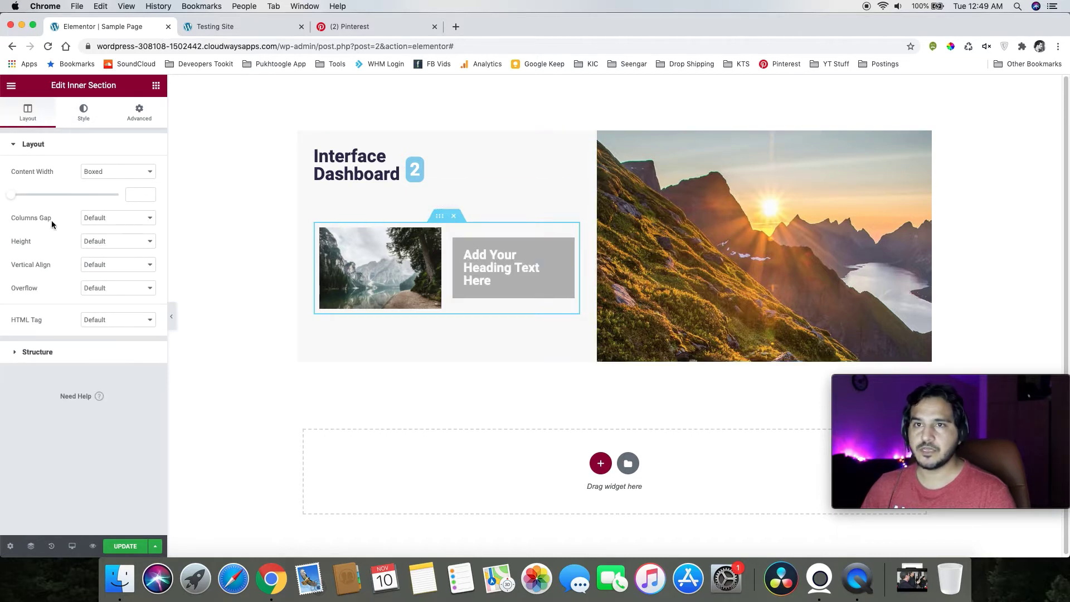
left_click(105, 221)
left_click(102, 227)
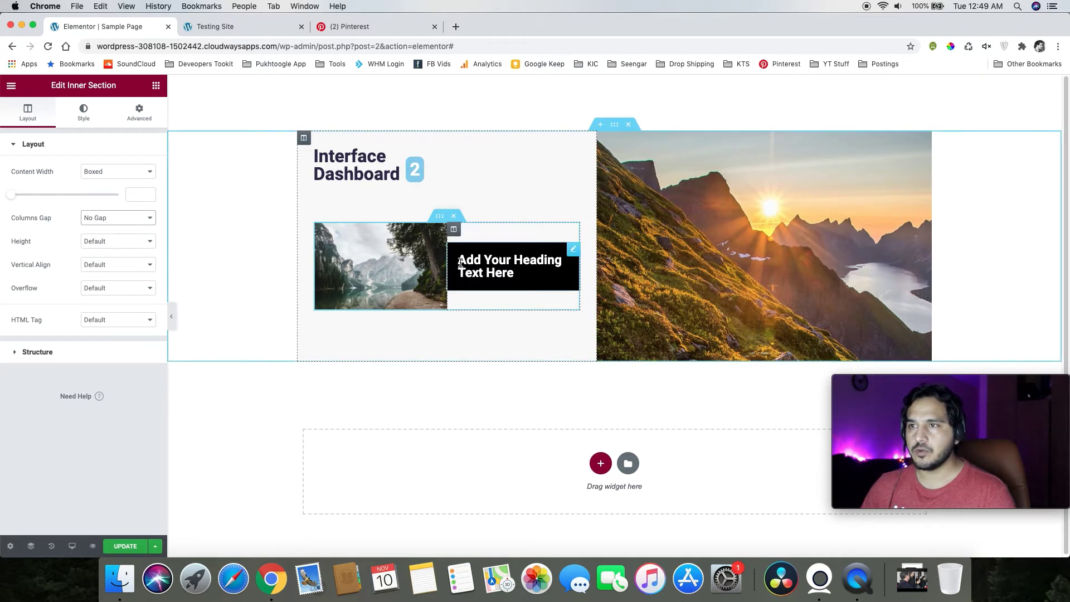
Unlink the heading's margin values and set its left margin to -110 px to overlap the image
left_click(573, 251)
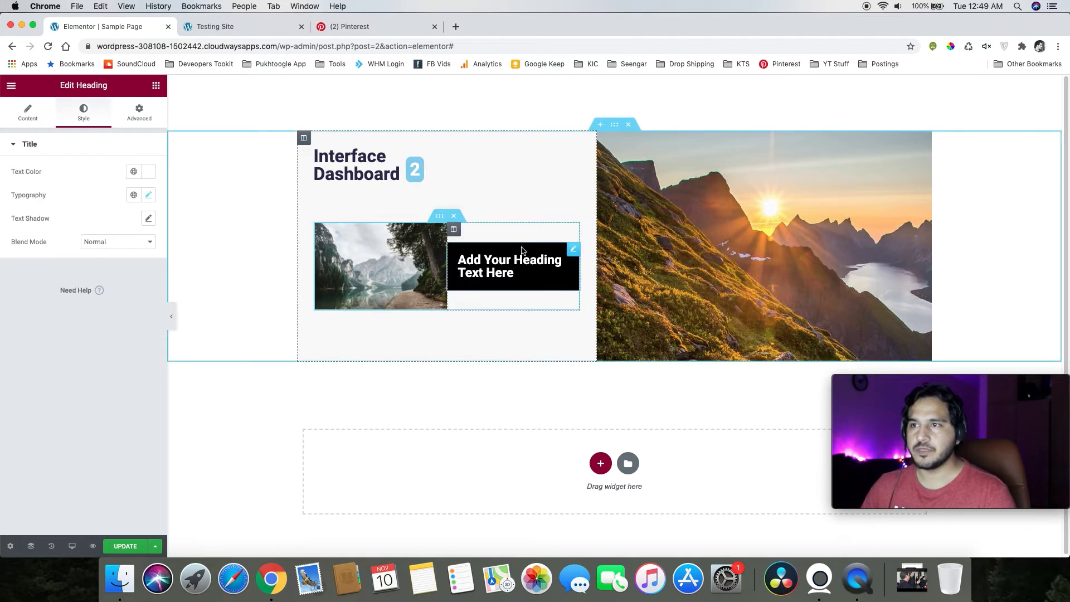
left_click(138, 114)
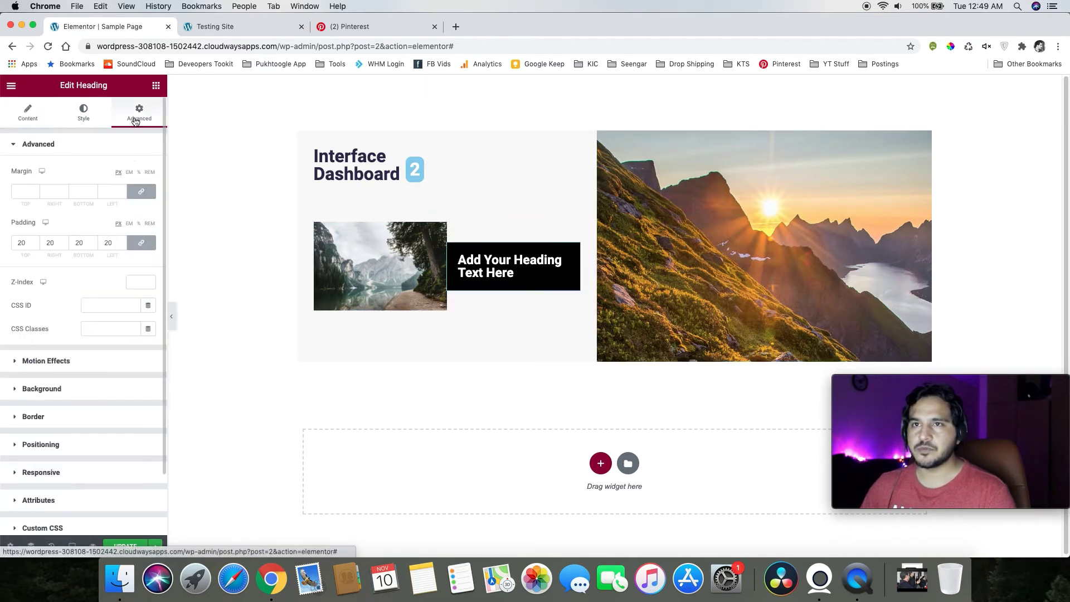
left_click(141, 191)
left_click_drag(122, 194, 121, 194)
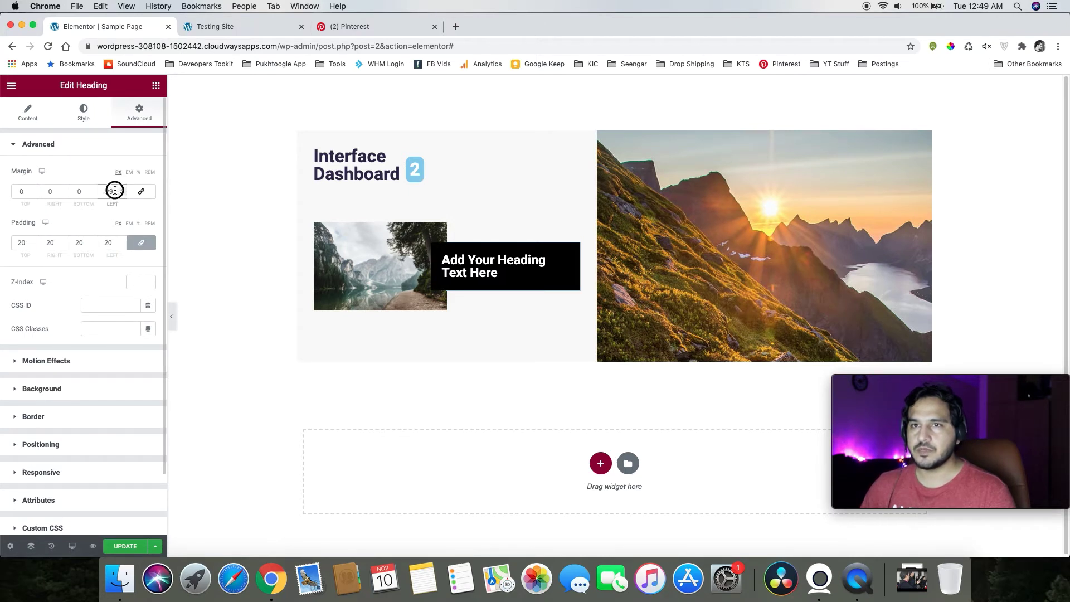
type("-1100")
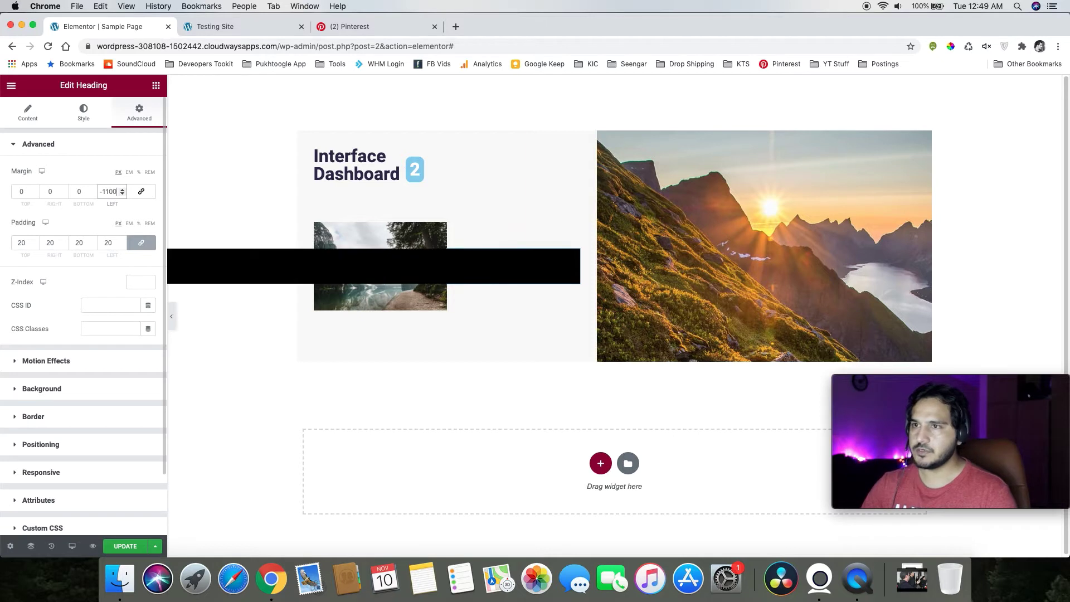
key("BackSpace")
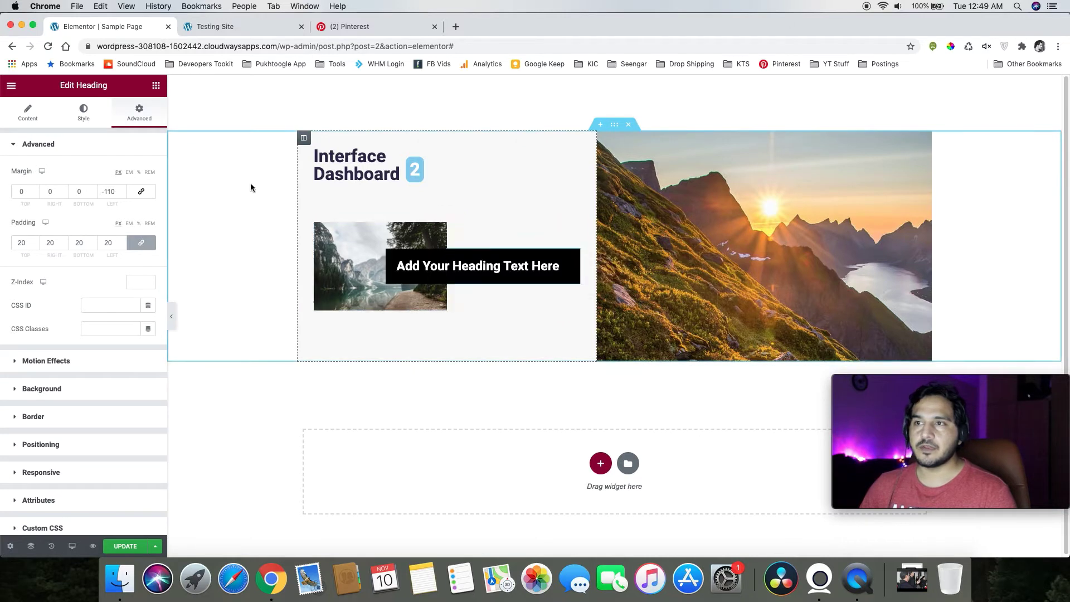
Change the overlapping heading's background color to red, #E35353
left_click(84, 112)
left_click(140, 111)
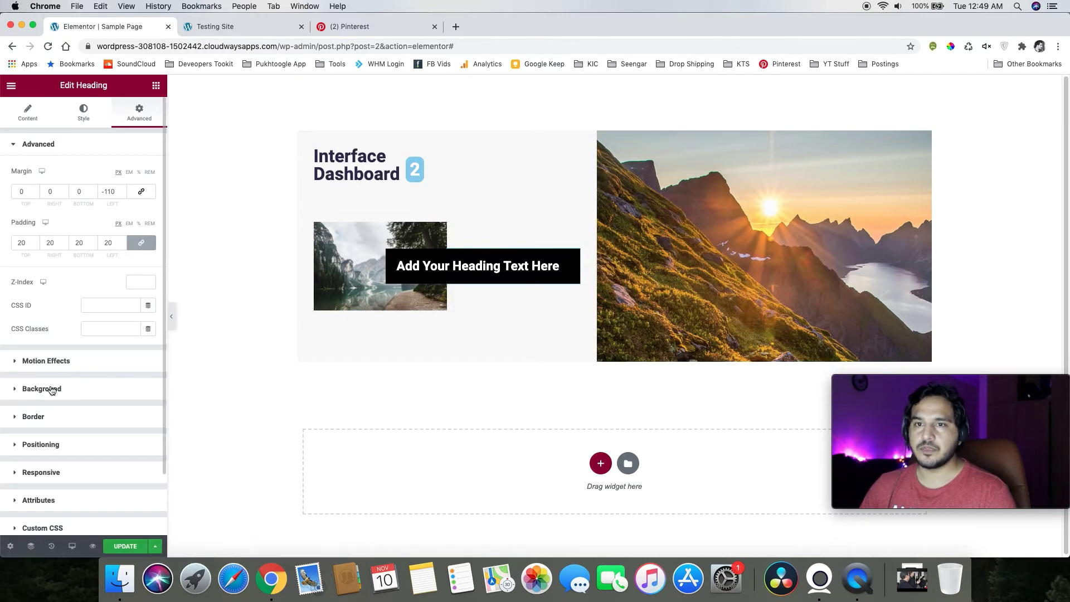
left_click(42, 387)
left_click(148, 273)
mouse_move(92, 345)
left_mouse_down()
mouse_move(62, 318)
mouse_move(100, 327)
left_mouse_up()
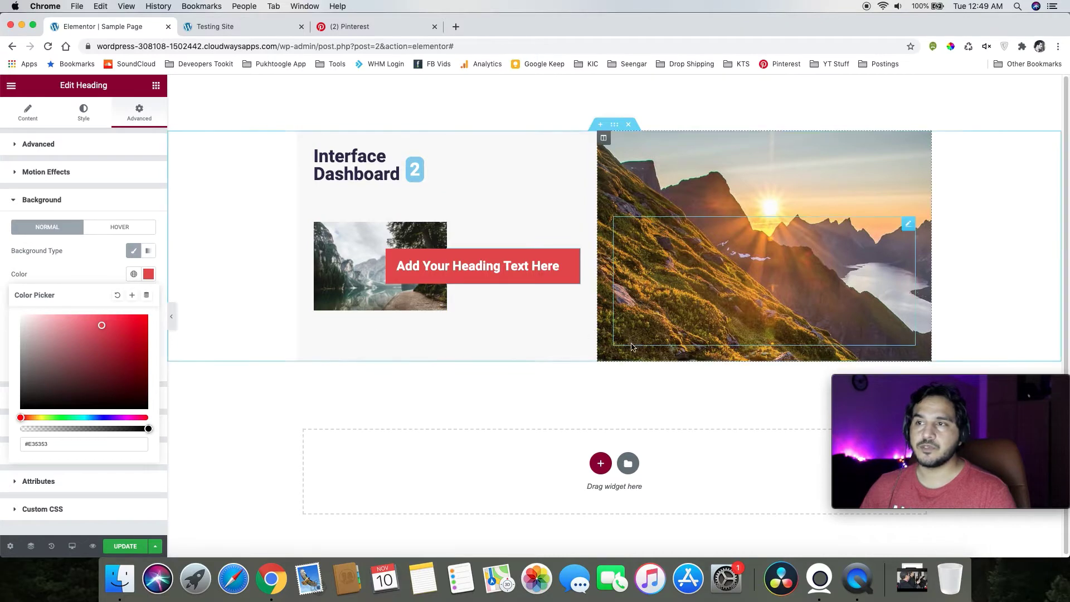
Move the lake image and the red heading out of the inner section, and undo the heading's move
left_click_drag(436, 237, 427, 184)
left_click_drag(563, 426, 423, 356)
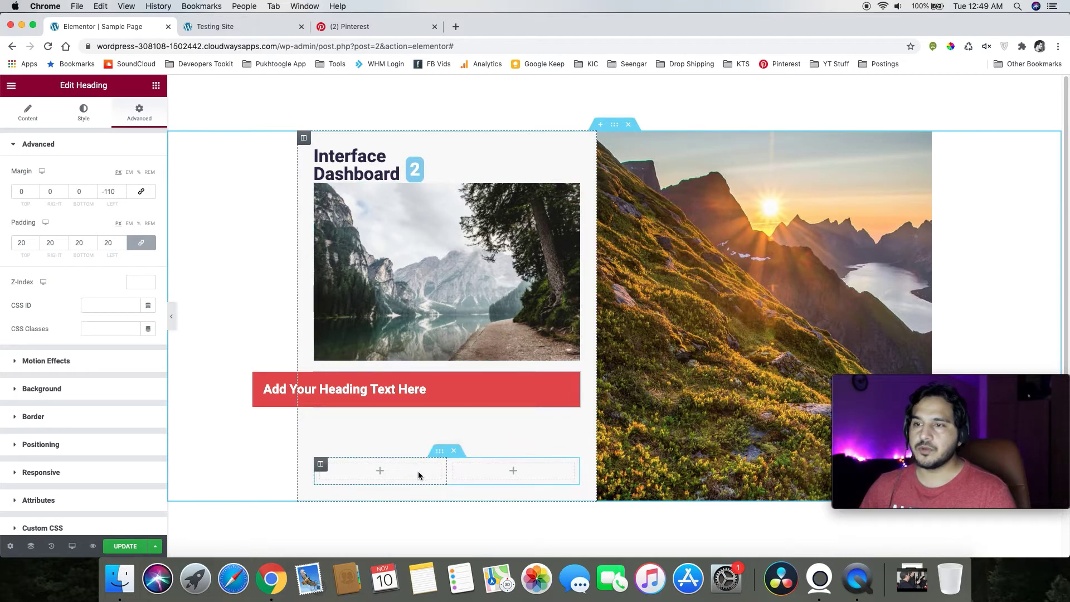
key("super+z")
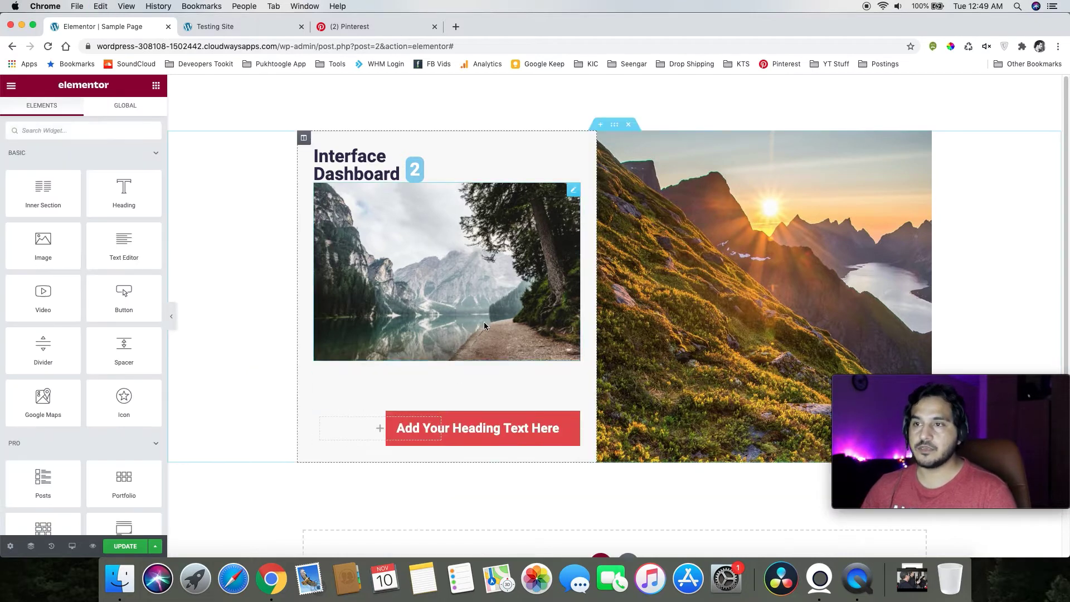
Delete the lake image and the inner section containing the red heading
right_click(510, 336)
left_click(552, 436)
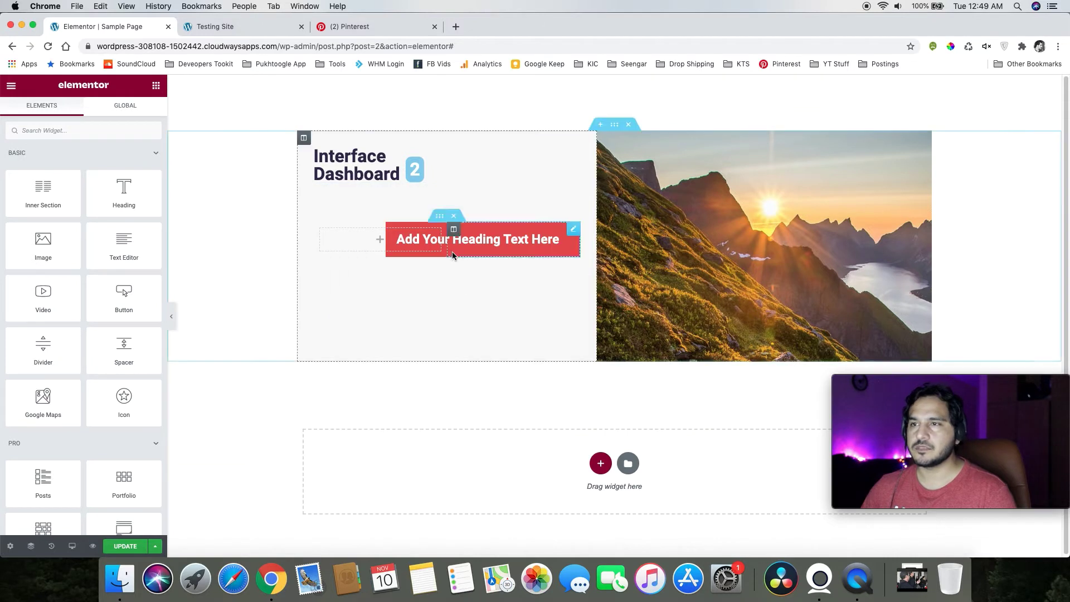
left_click(453, 217)
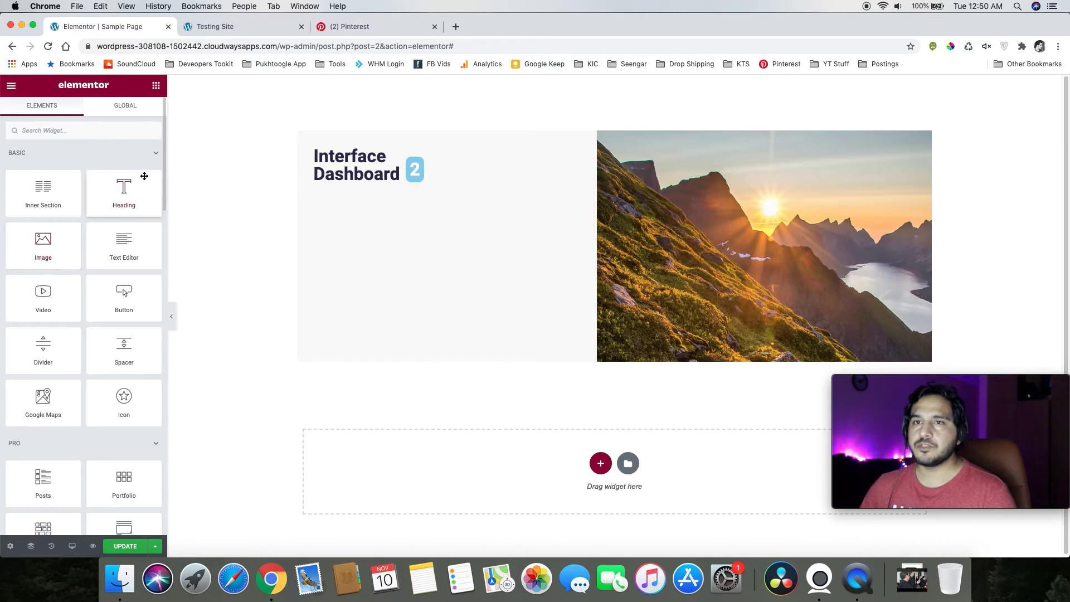
Add an image widget under the Interface Dashboard heading and insert the third media library photo, the grassy mountain slope
left_click_drag(40, 251, 378, 198)
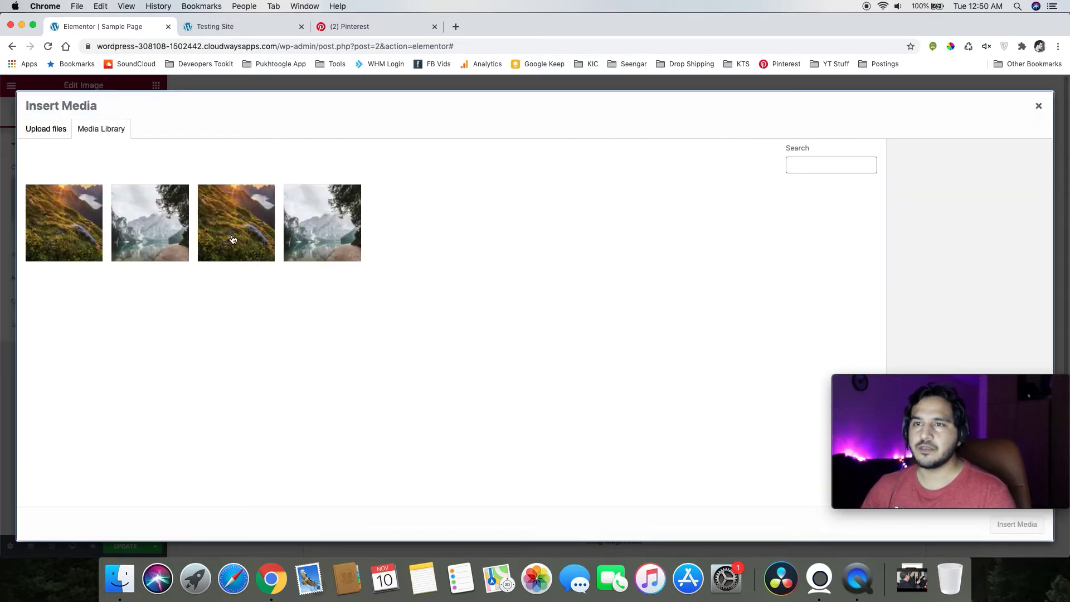
left_click(233, 240)
left_click(1000, 524)
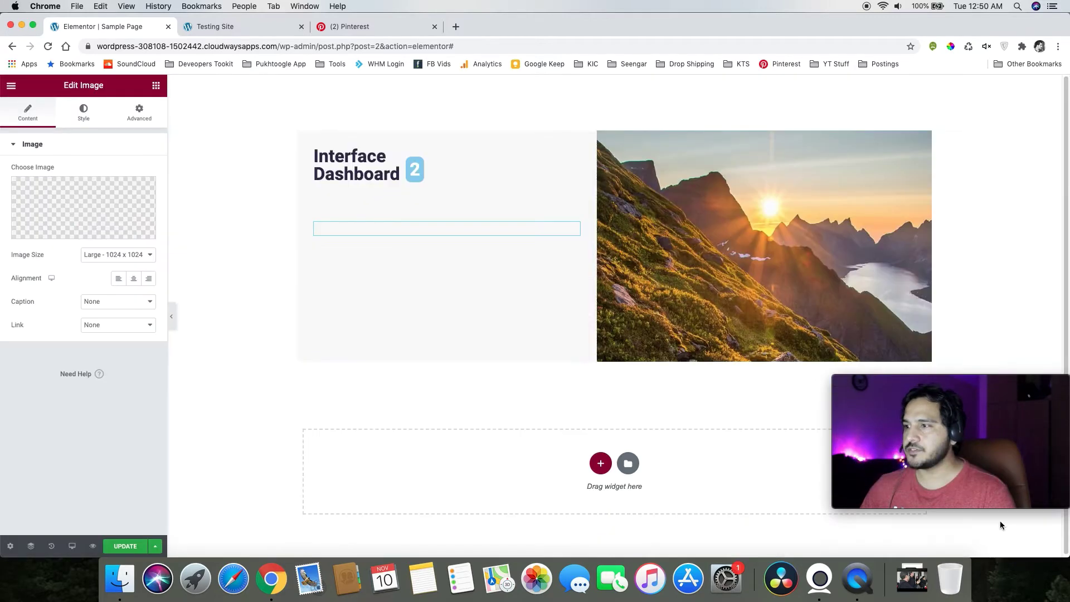
Try the Thumbnail - 150 x 150 size on the inserted image, and change it to Medium - 300 x 300
scroll(493, 306, "down", 3)
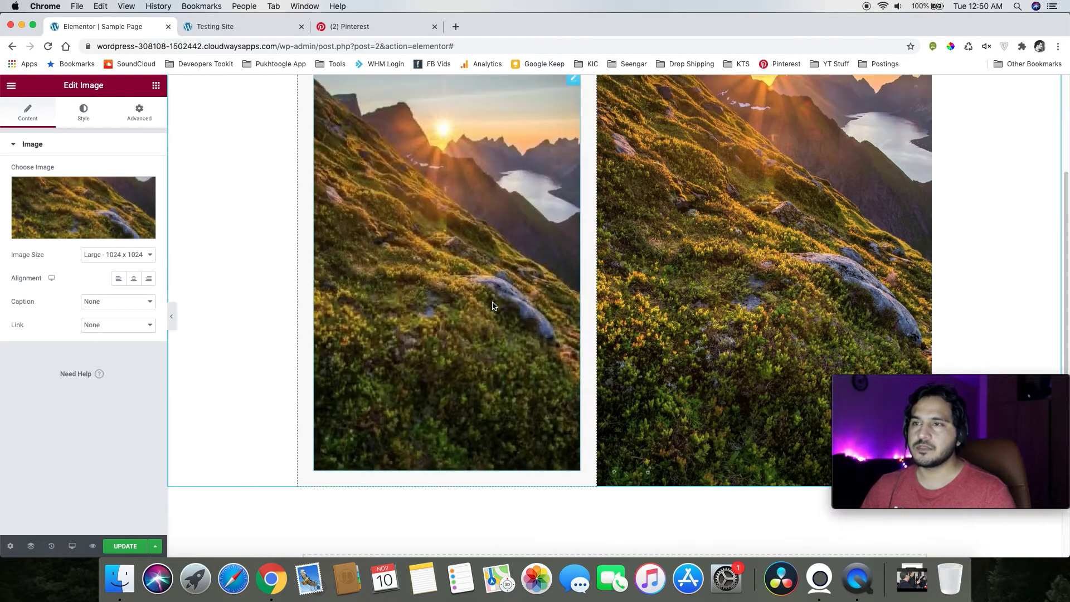
scroll(493, 305, "up", 1)
left_click(93, 257)
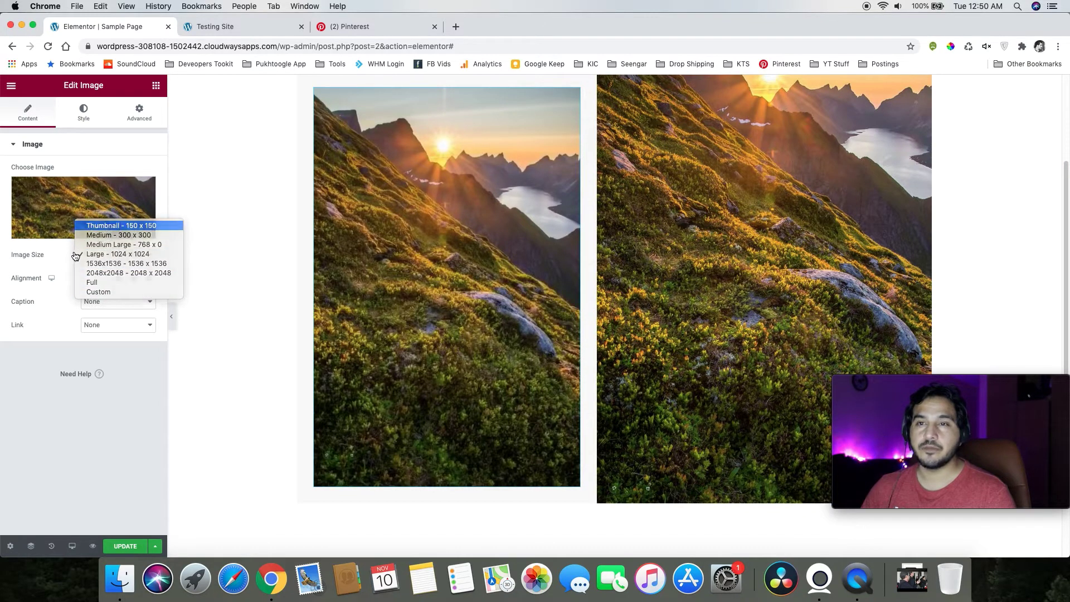
left_click(106, 225)
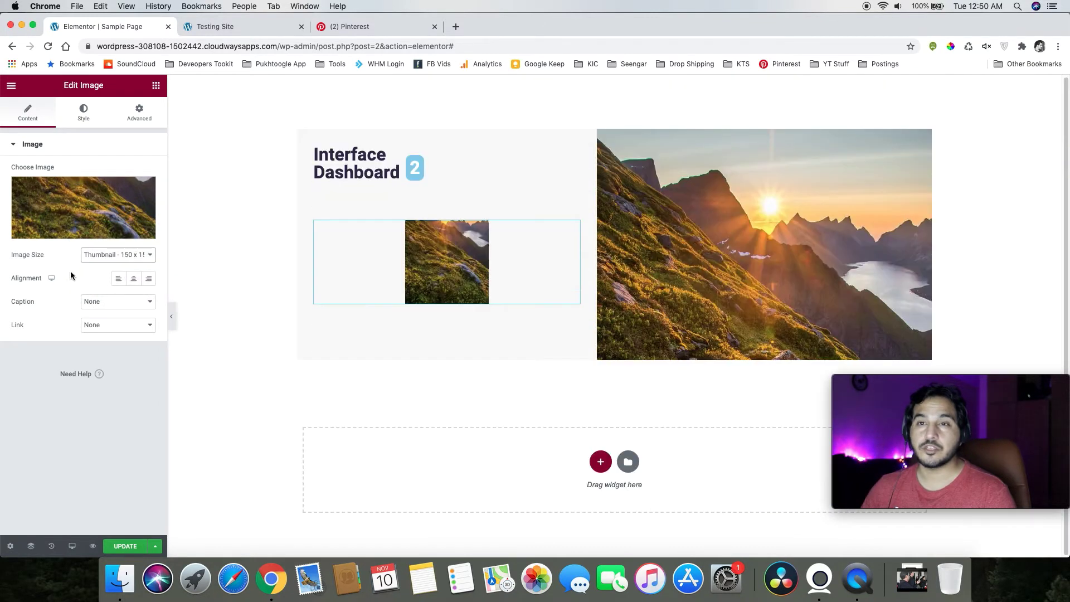
left_click(108, 262)
left_click(108, 267)
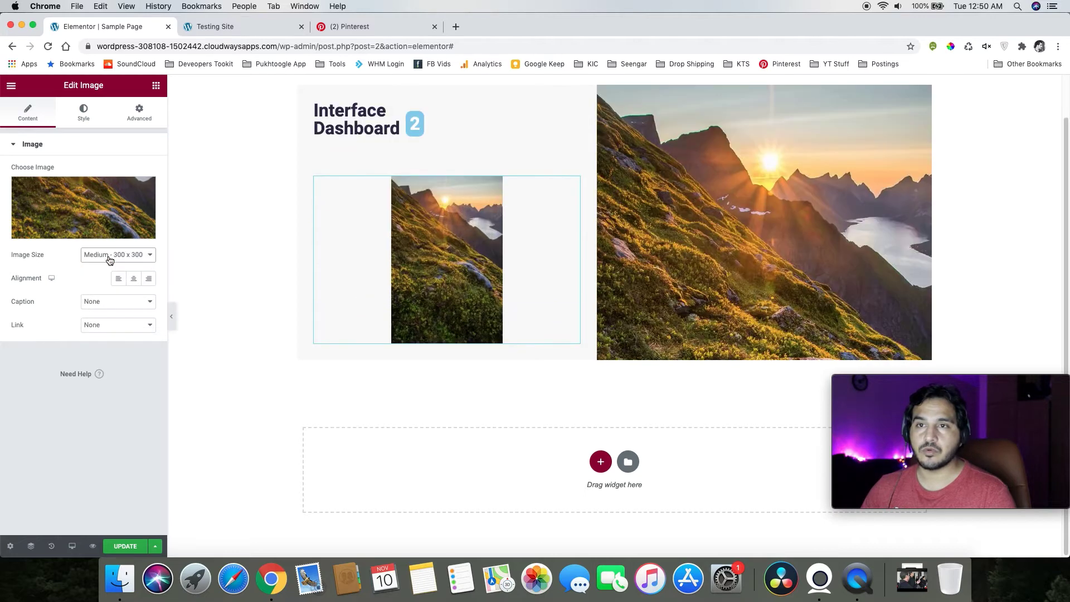
Try the Medium Large - 768 x 0 size on the image, and return it to Medium - 300 x 300
left_click(109, 258)
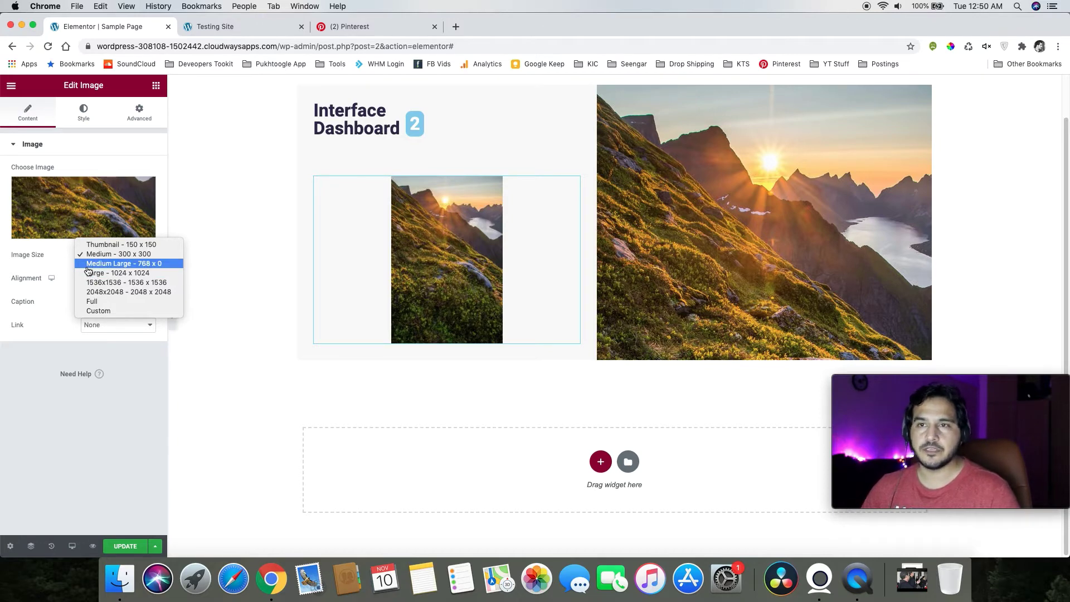
left_click(89, 264)
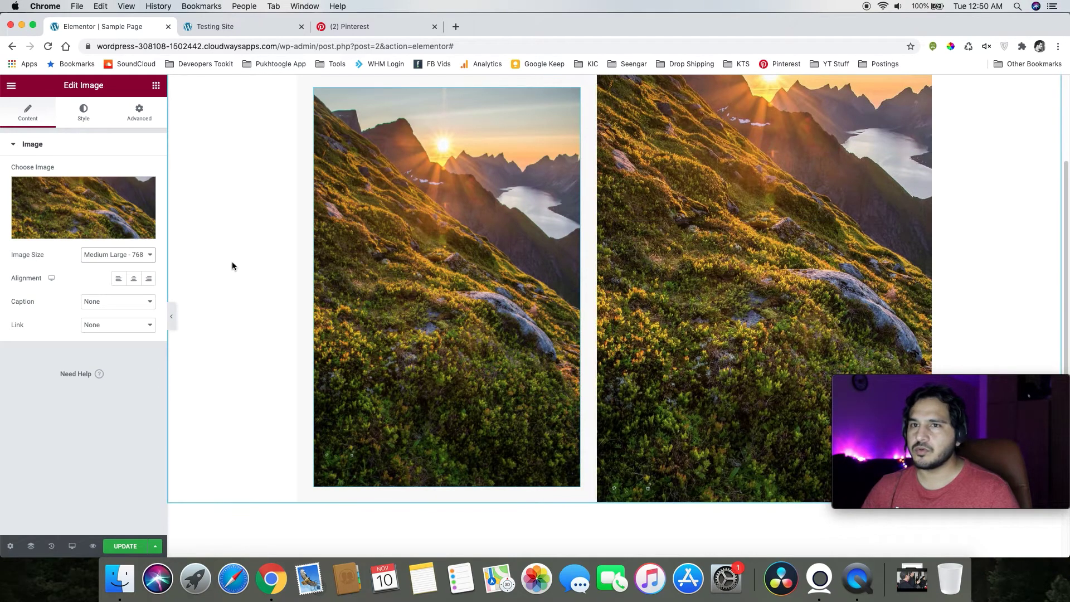
left_click(132, 259)
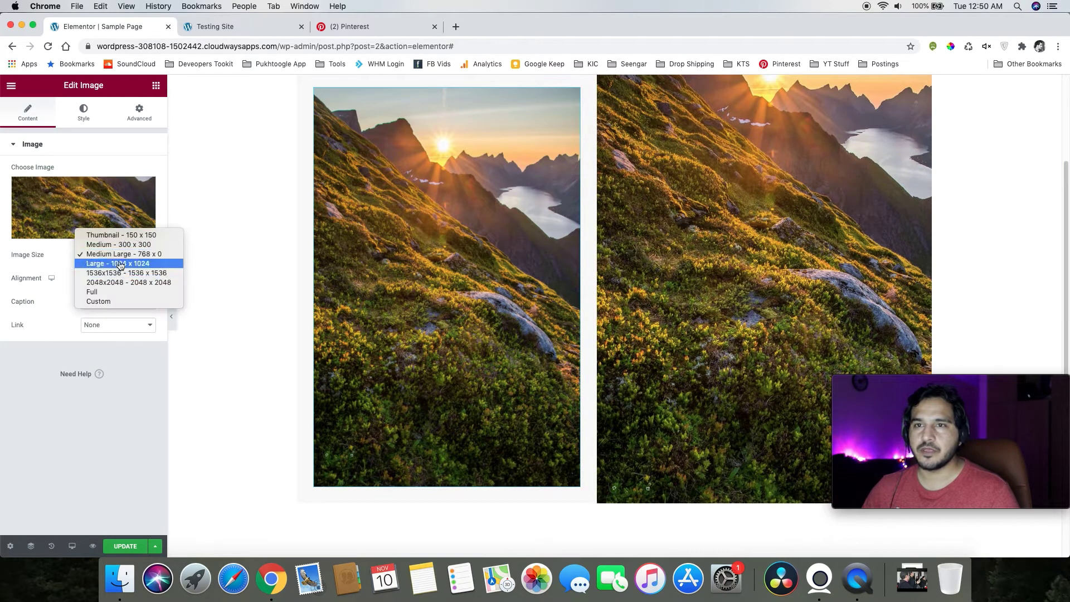
left_click(115, 241)
Try the left, center and right alignments on the image, and leave it centered
left_click(119, 278)
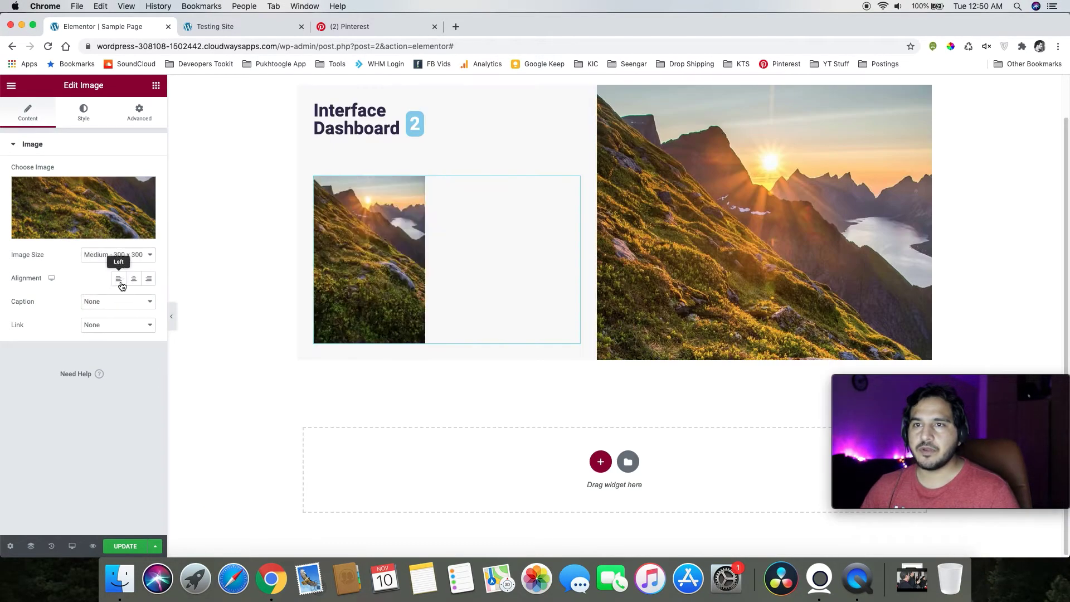
left_click(133, 279)
left_click(149, 278)
left_click(118, 278)
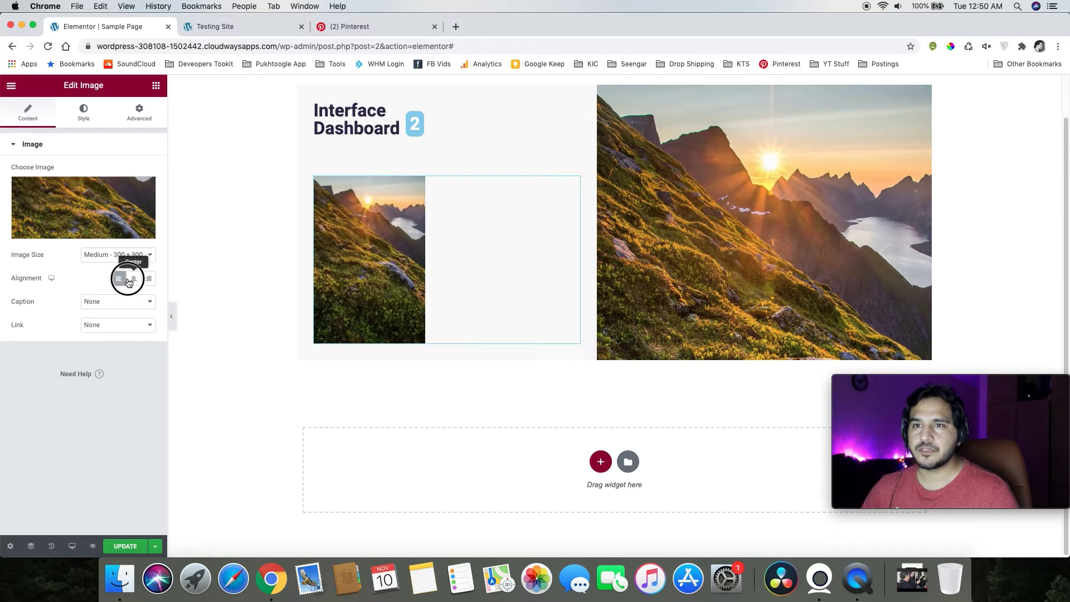
left_click(127, 278)
Enter the photographer's name as the selected photo's caption in the media library, and insert the photo again
left_click(112, 303)
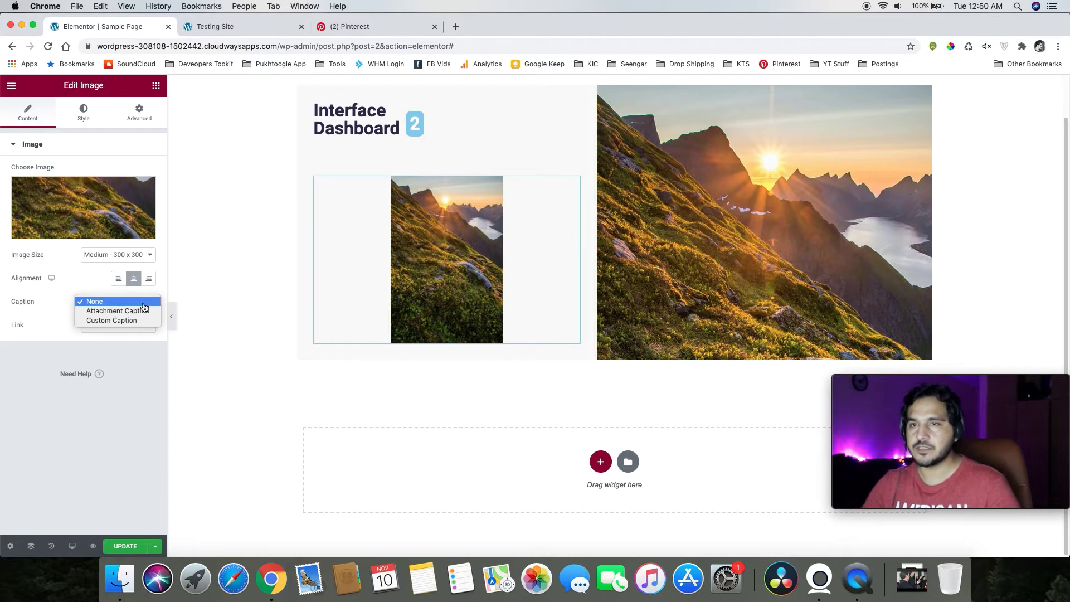
left_click(84, 208)
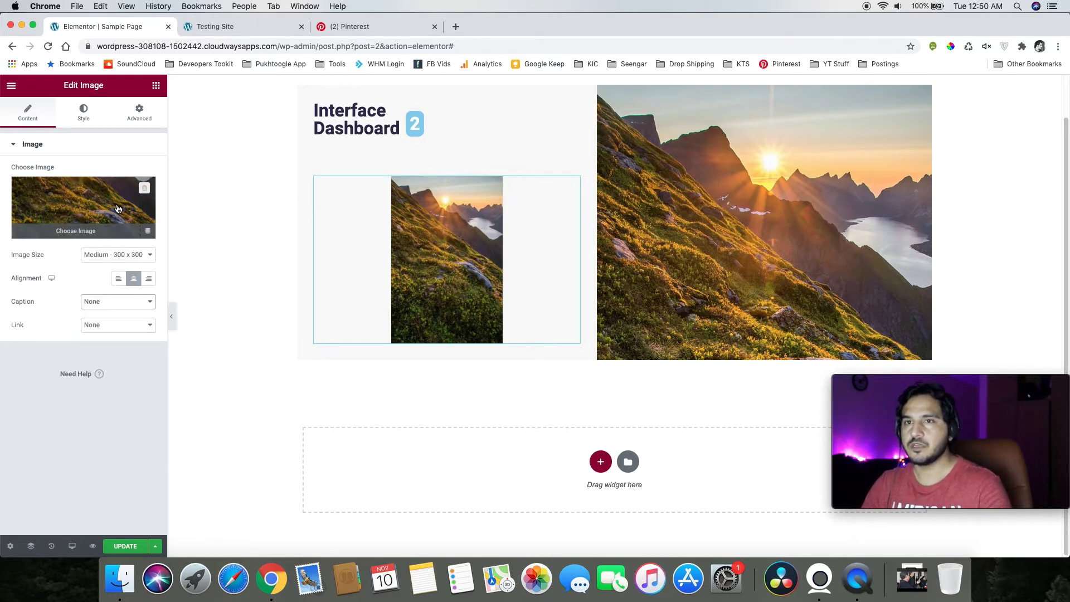
left_click(84, 208)
left_click_drag(947, 441, 921, 157)
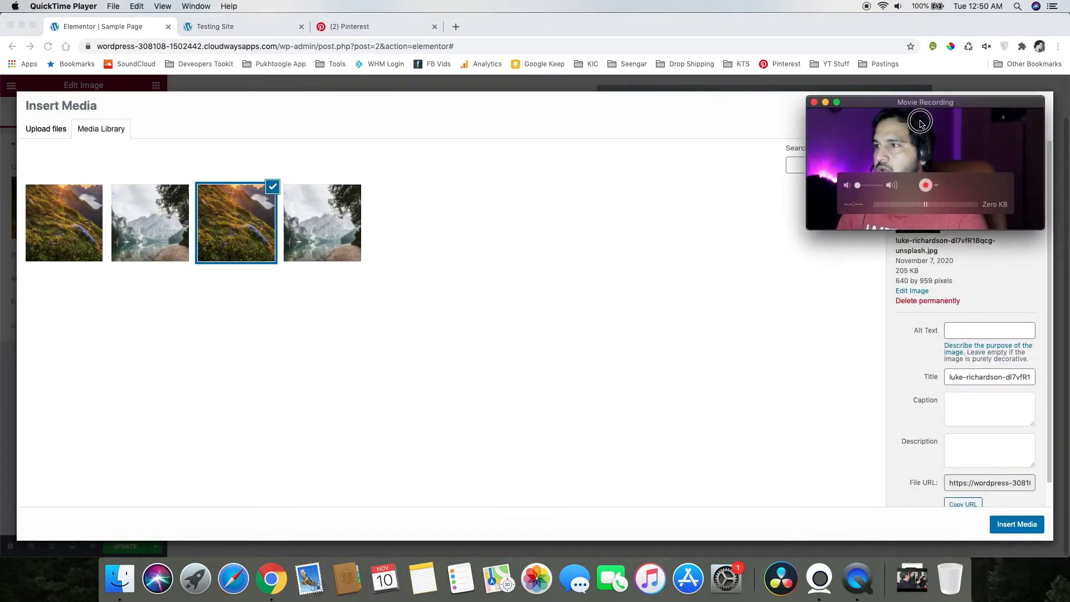
left_click(962, 418)
left_click(965, 403)
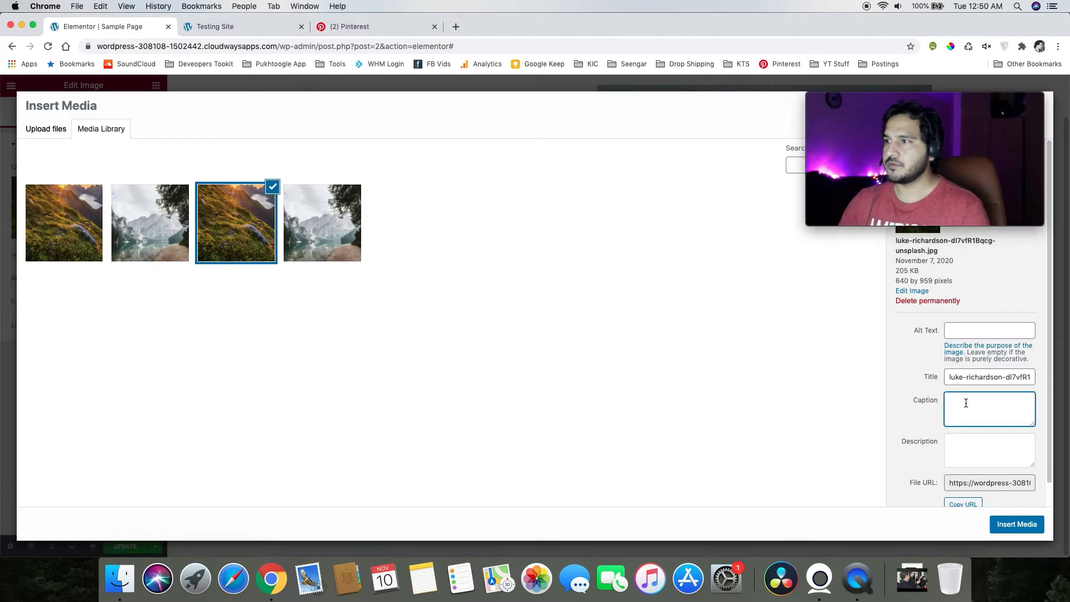
type("Luke ")
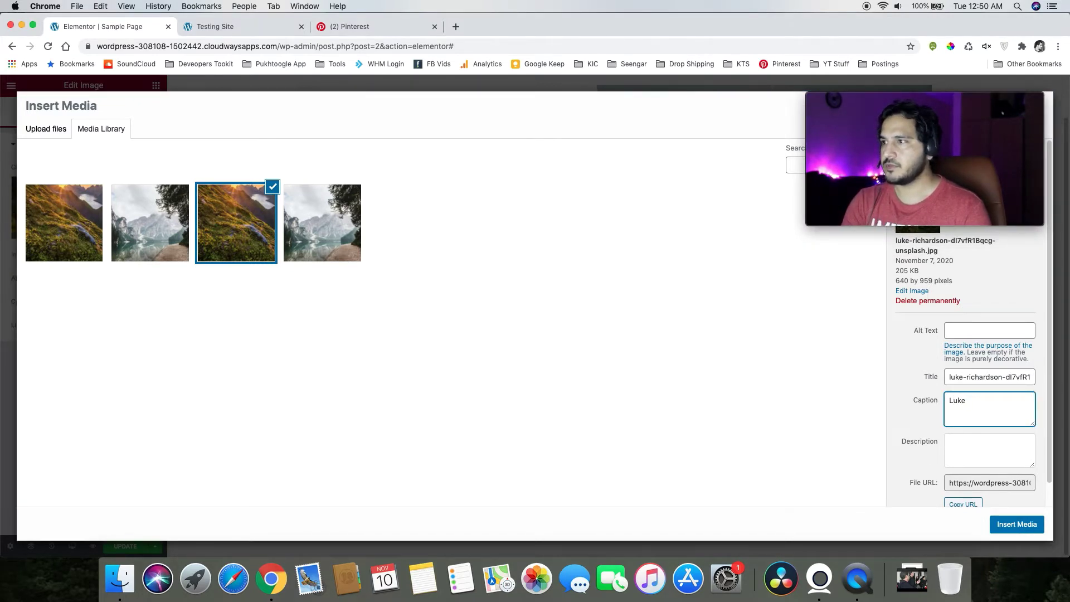
type("Richardon")
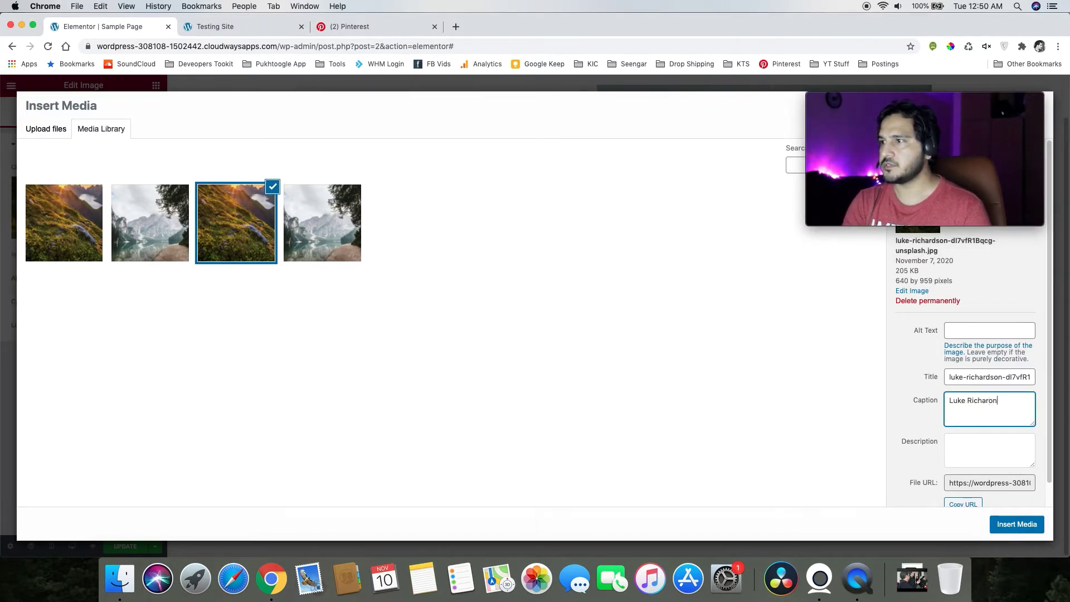
key("BackSpace")
key("BackSpace")
type("don")
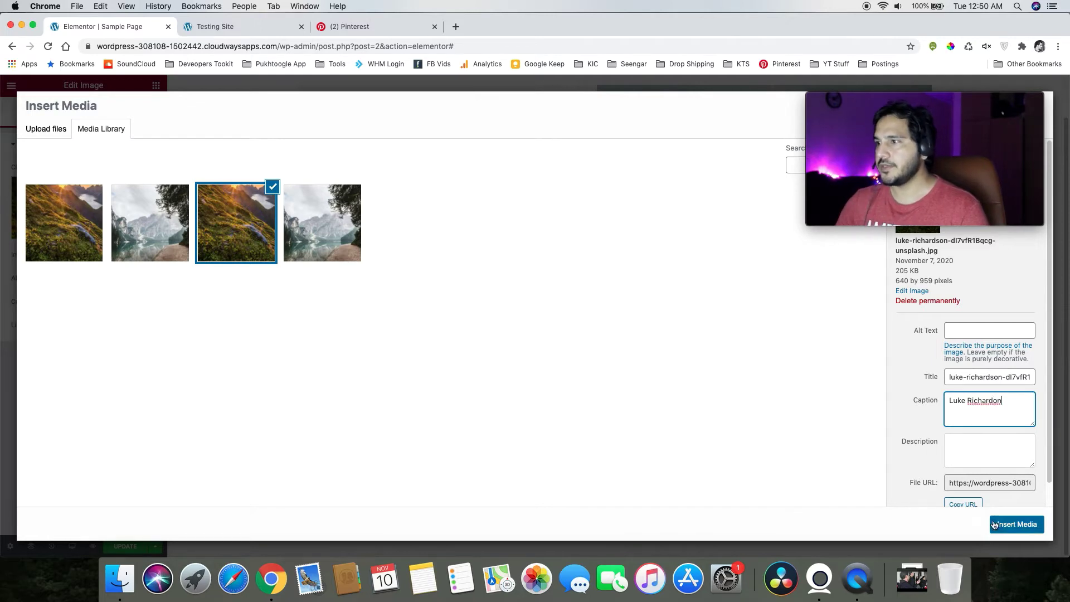
left_click(994, 525)
Set the image's caption source to Attachment Caption
left_click_drag(950, 115, 976, 36)
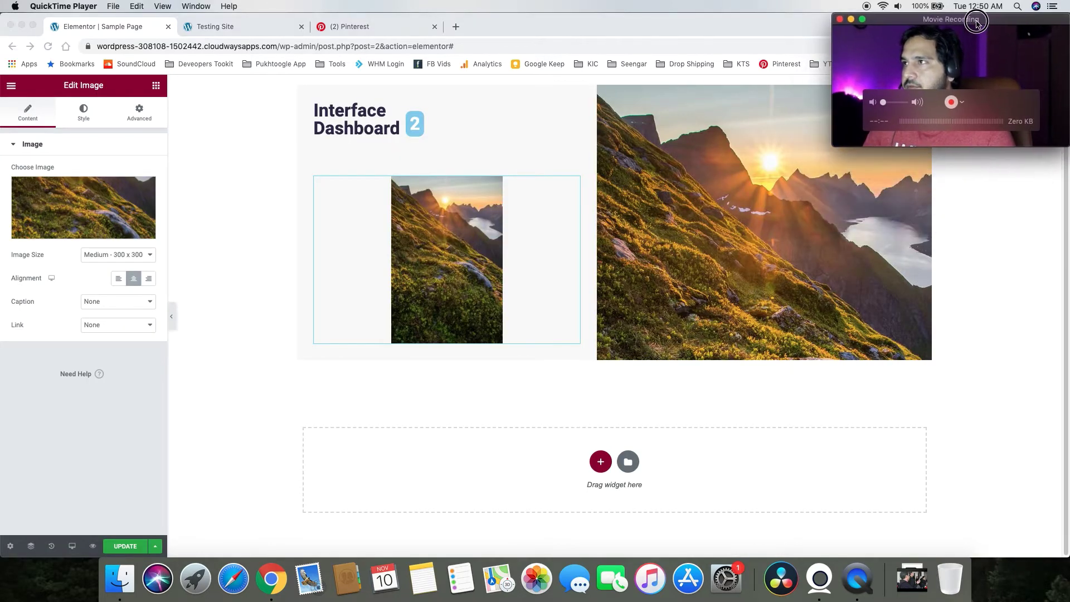
left_click(86, 307)
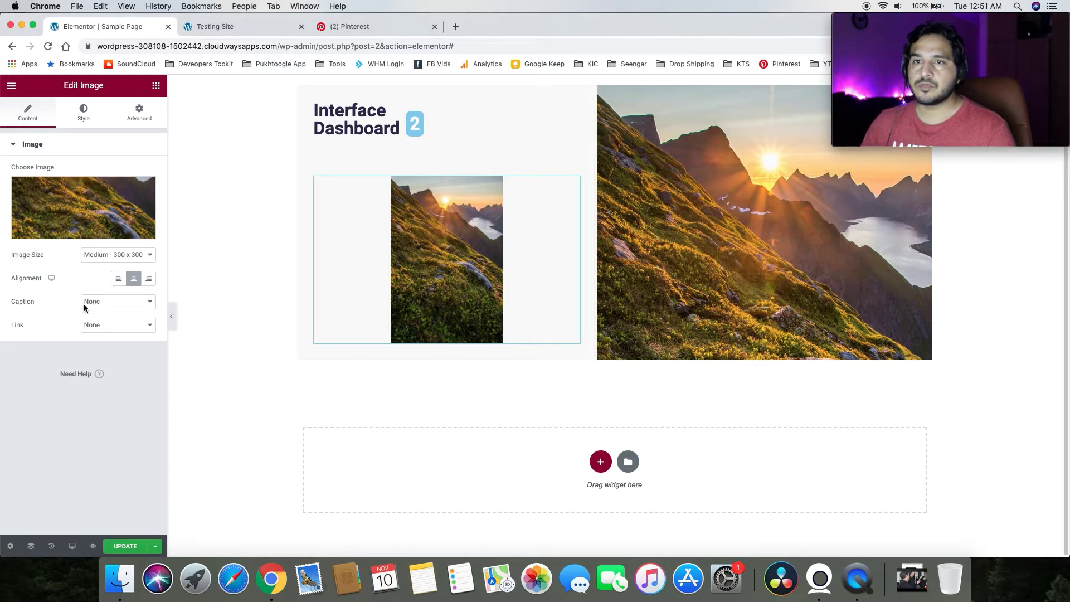
left_click(92, 305)
left_click(105, 314)
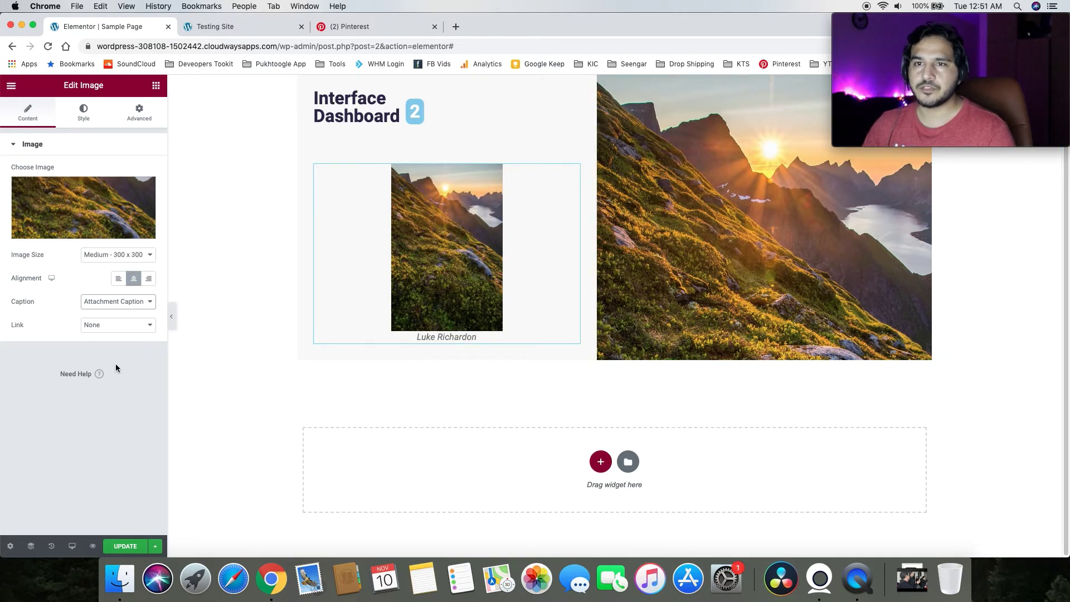
Set the image's link type to Custom URL and leave the address empty
left_click(125, 325)
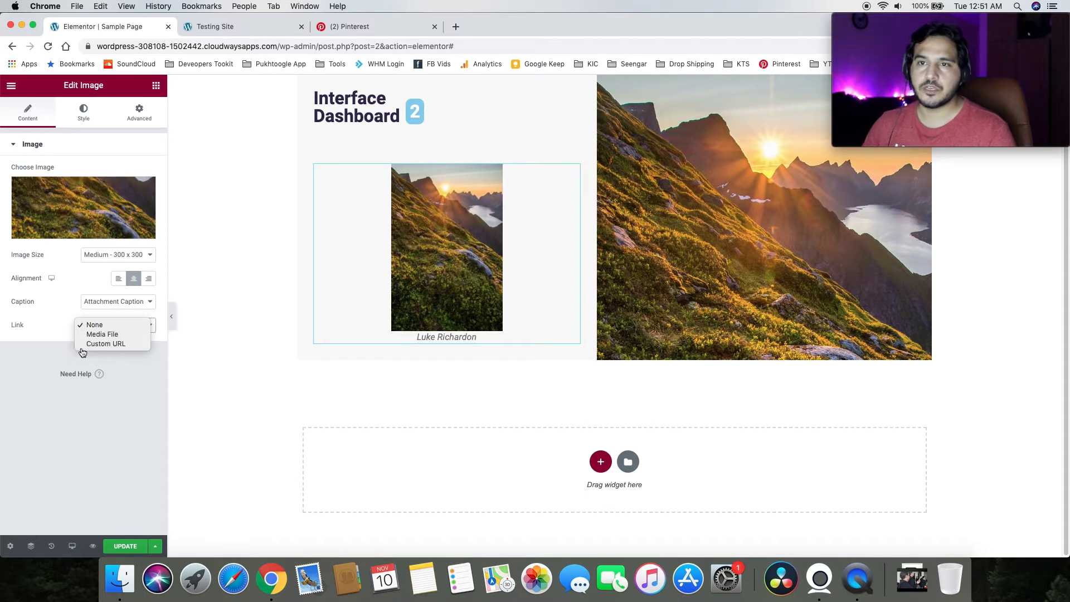
left_click(98, 343)
left_click(95, 353)
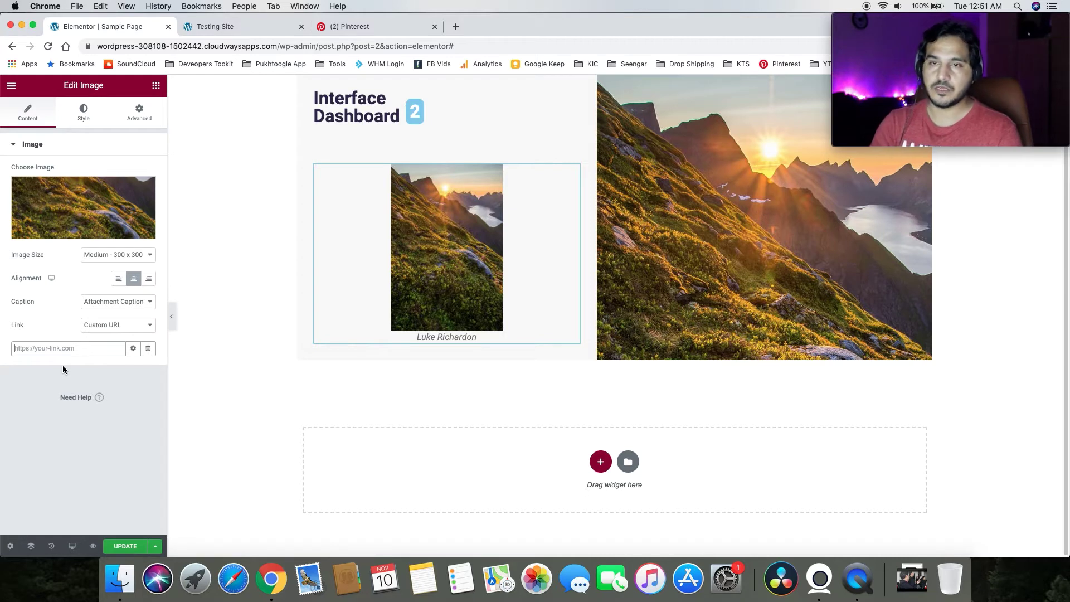
Link the image to its media file with Lightbox set to Yes, and test the enlarged view
left_click(117, 324)
left_click(98, 314)
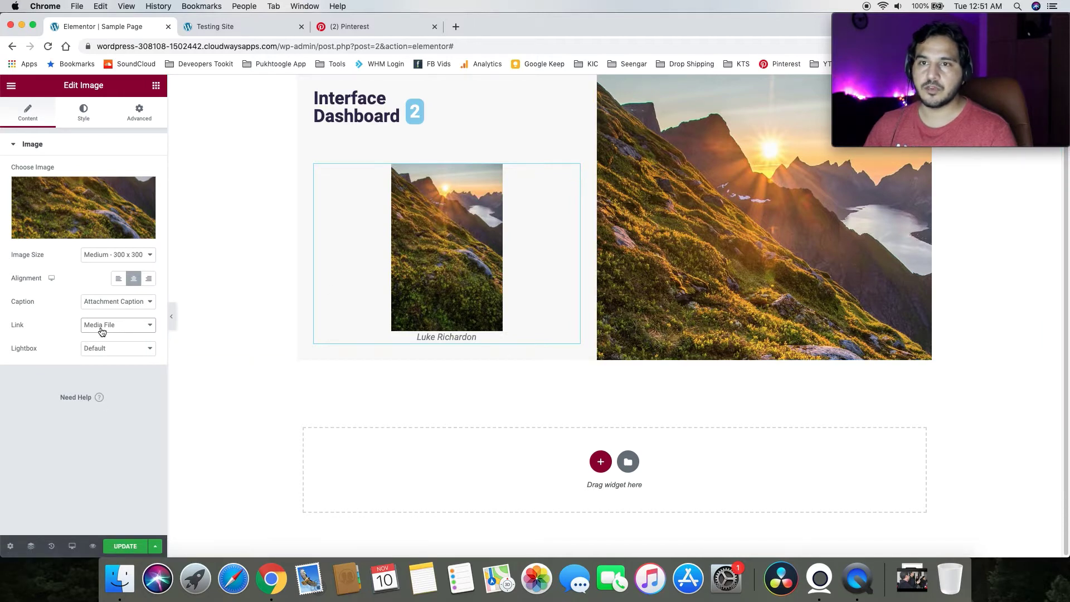
left_click(112, 355)
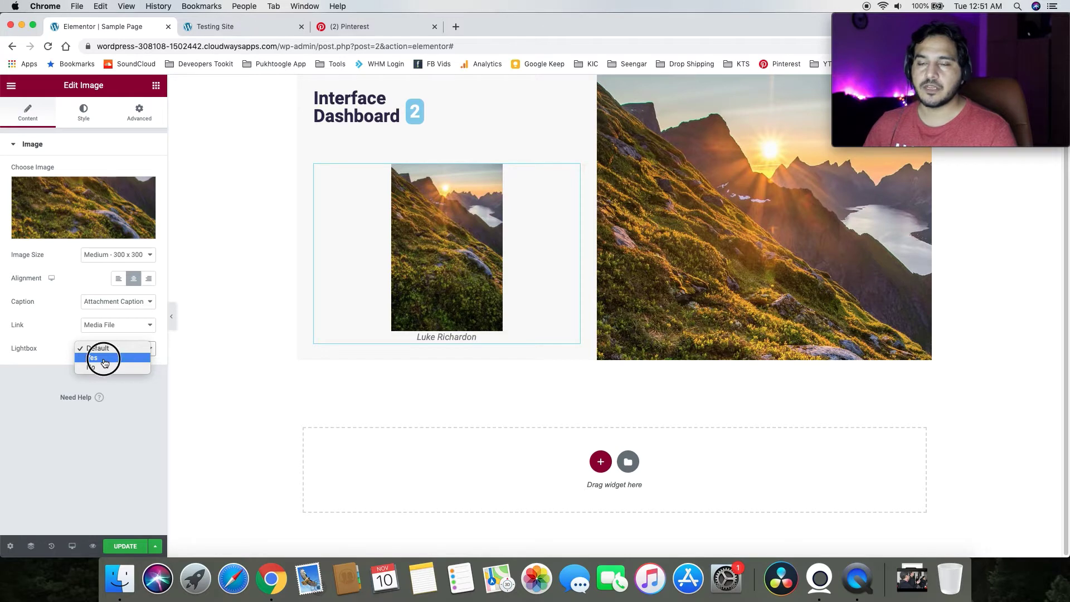
left_click(103, 361)
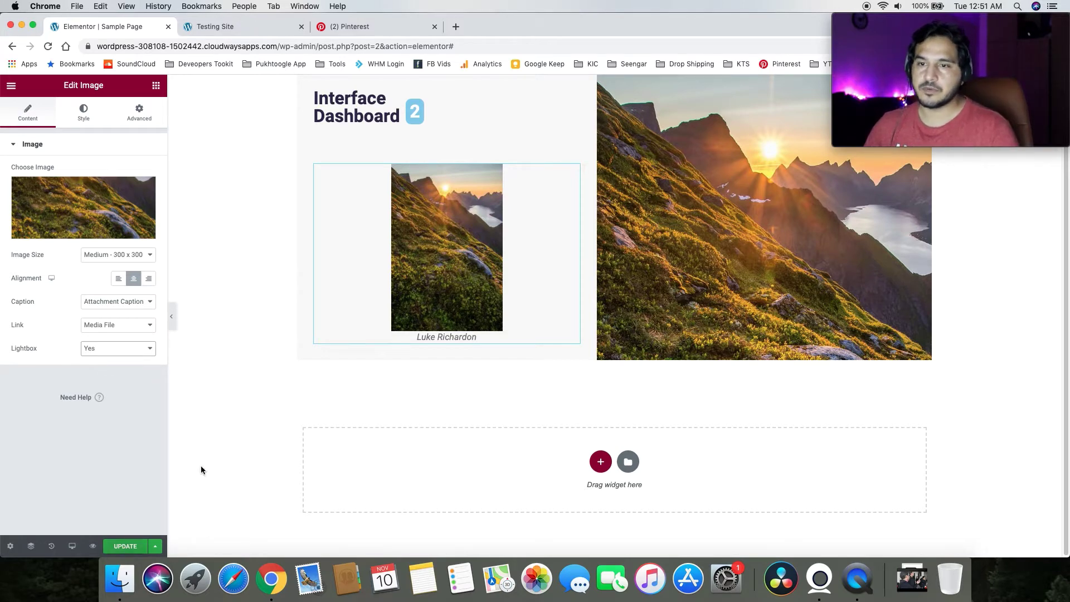
left_click(485, 212)
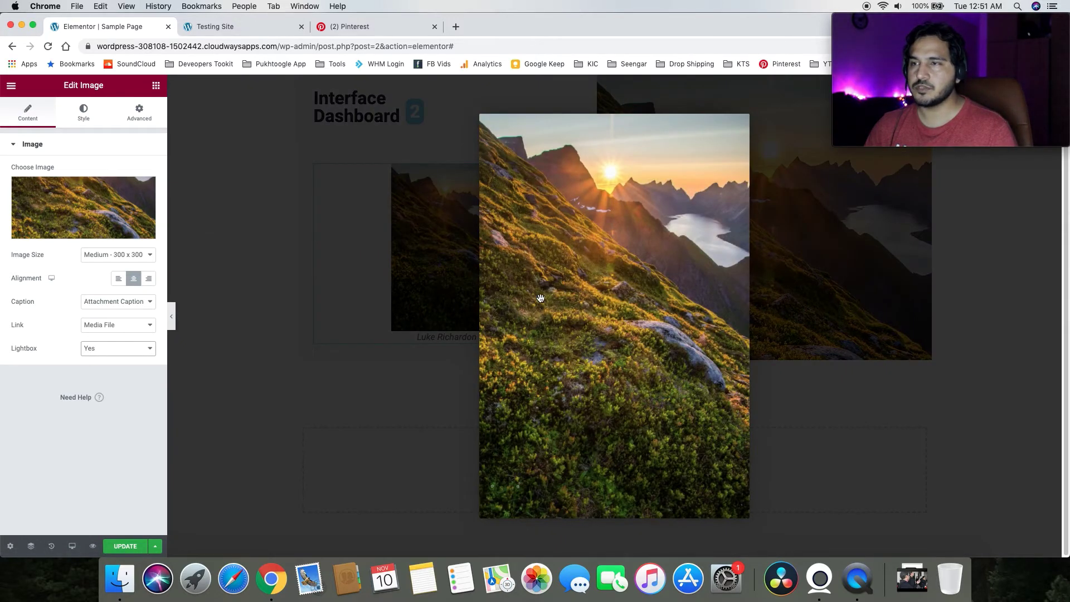
left_click(402, 349)
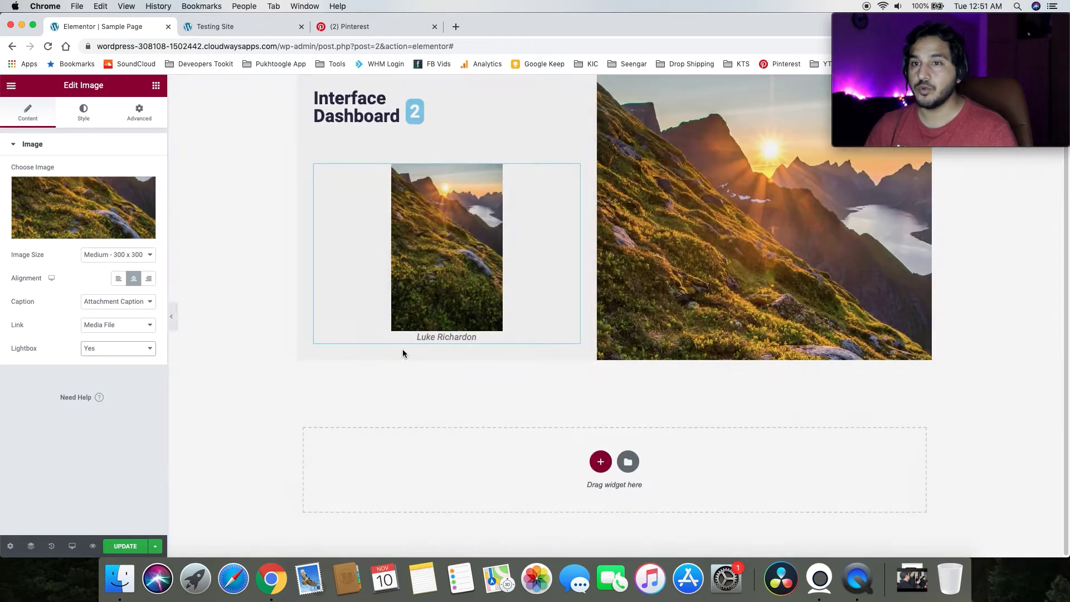
Set the image's width to 75% and its height to 169 px
left_click(85, 116)
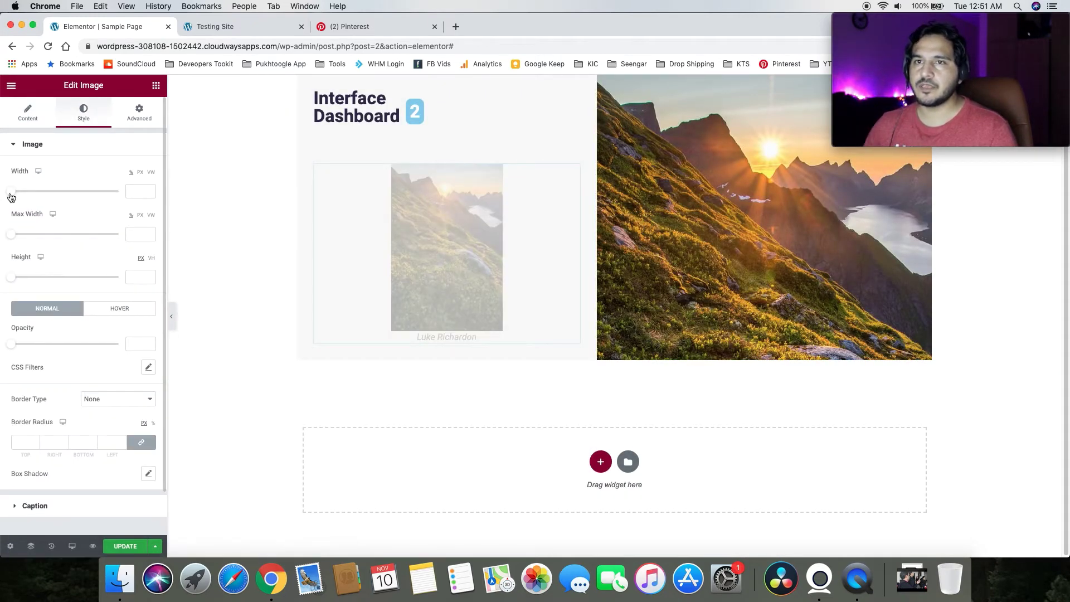
left_click_drag(12, 191, 92, 199)
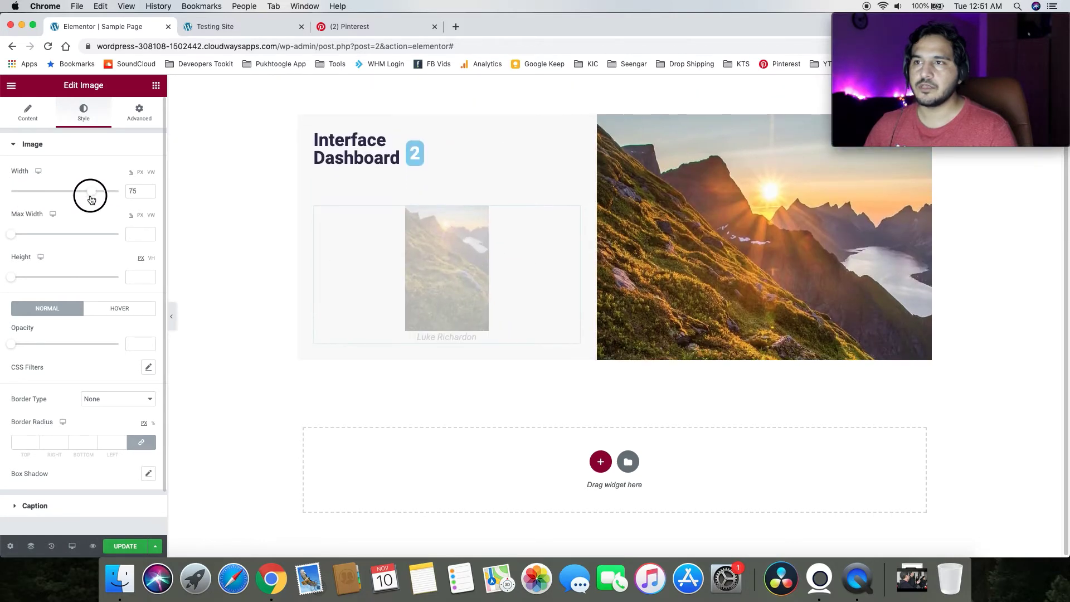
left_click_drag(24, 275, 51, 284)
scroll(50, 284, "down", 2)
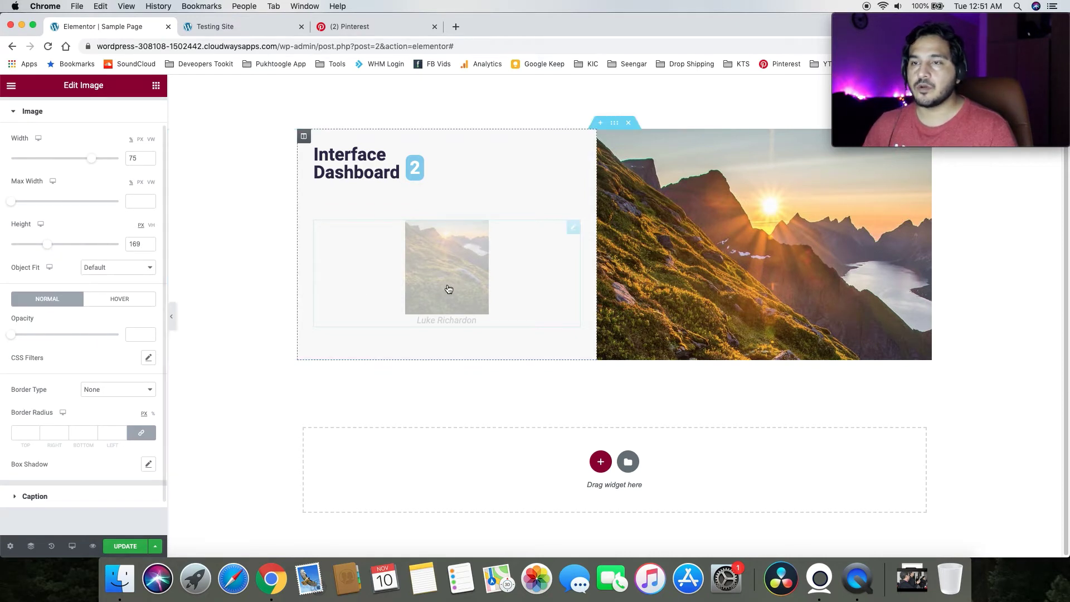
scroll(24, 167, "up", 2)
Set the image's Lightbox option back to Default
left_click(28, 112)
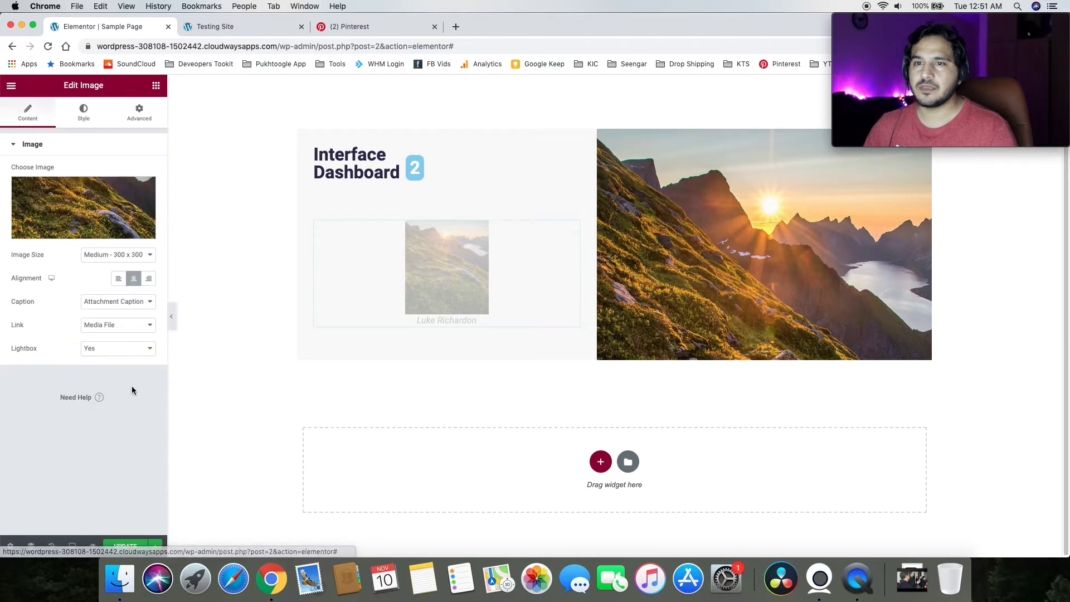
left_click(118, 348)
left_click(114, 344)
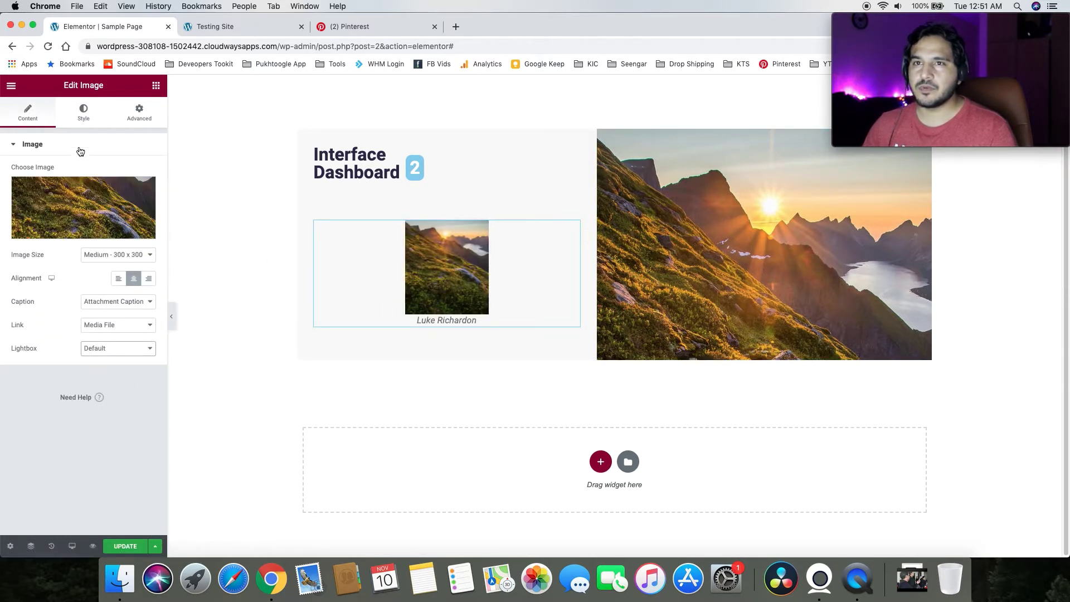
Clear the image's custom width and height values
left_click(83, 114)
left_click(140, 191)
key("BackSpace")
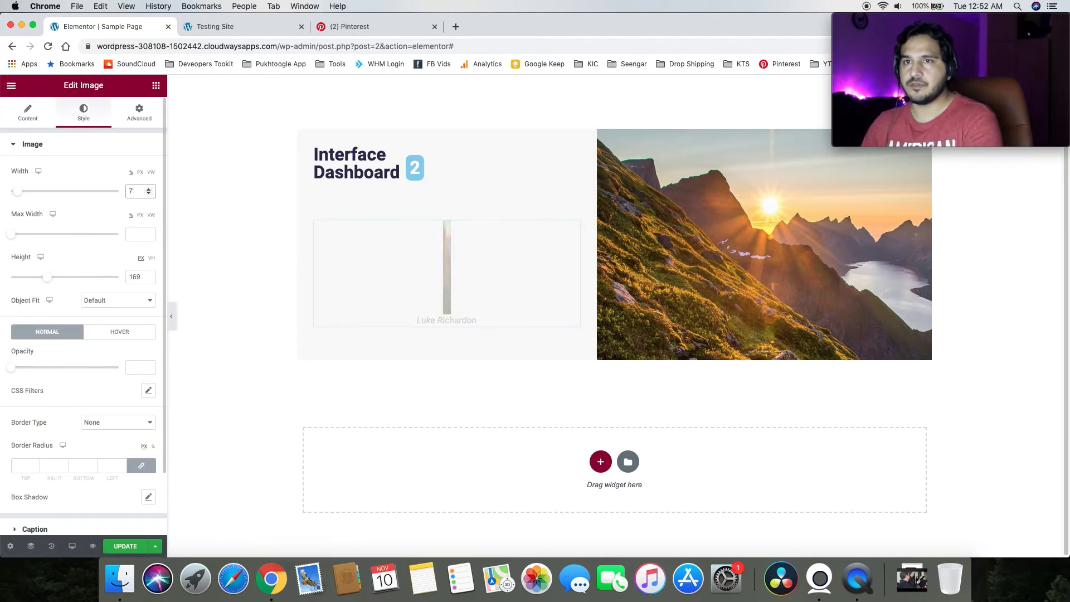
key("BackSpace")
left_click_drag(140, 274, 112, 280)
key("BackSpace")
left_click(79, 241)
Preview the image in the lightbox, close it, and keep the Lightbox option at Default
left_click(440, 266)
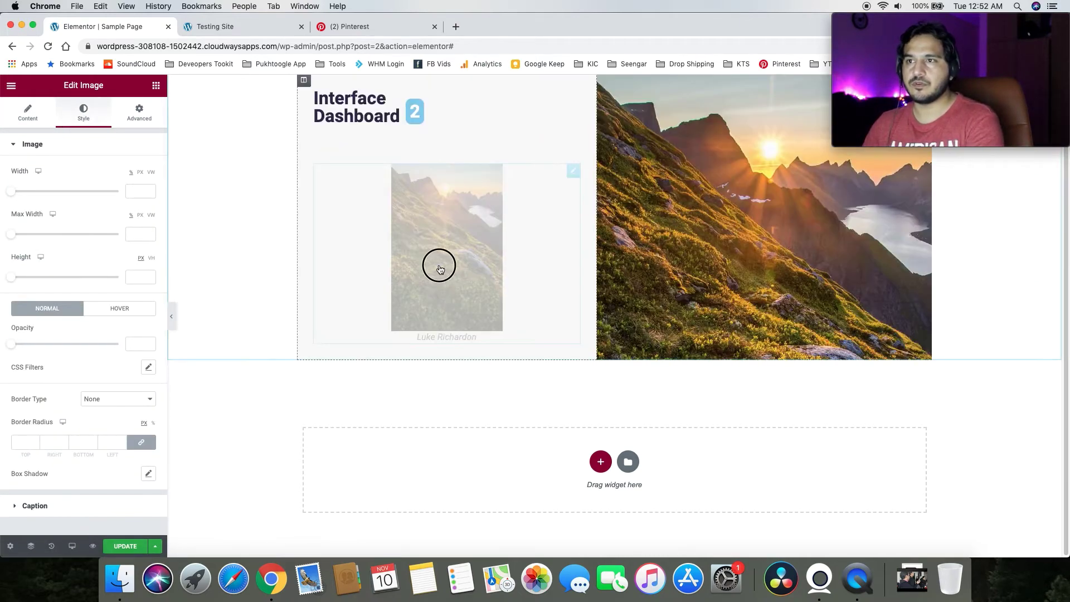
left_click(301, 316)
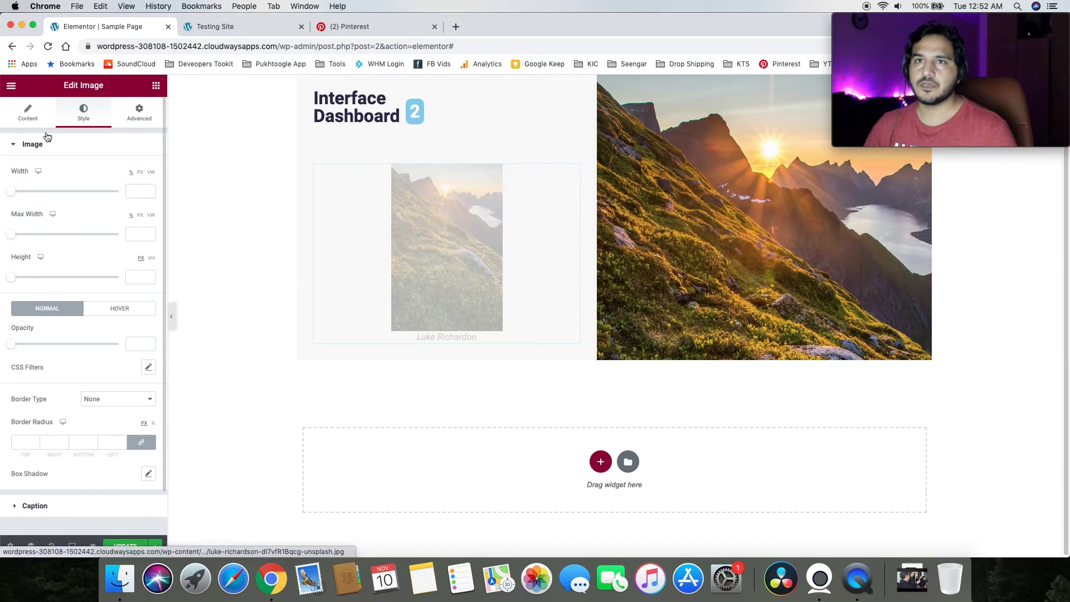
left_click(39, 114)
left_click(107, 349)
left_click(106, 347)
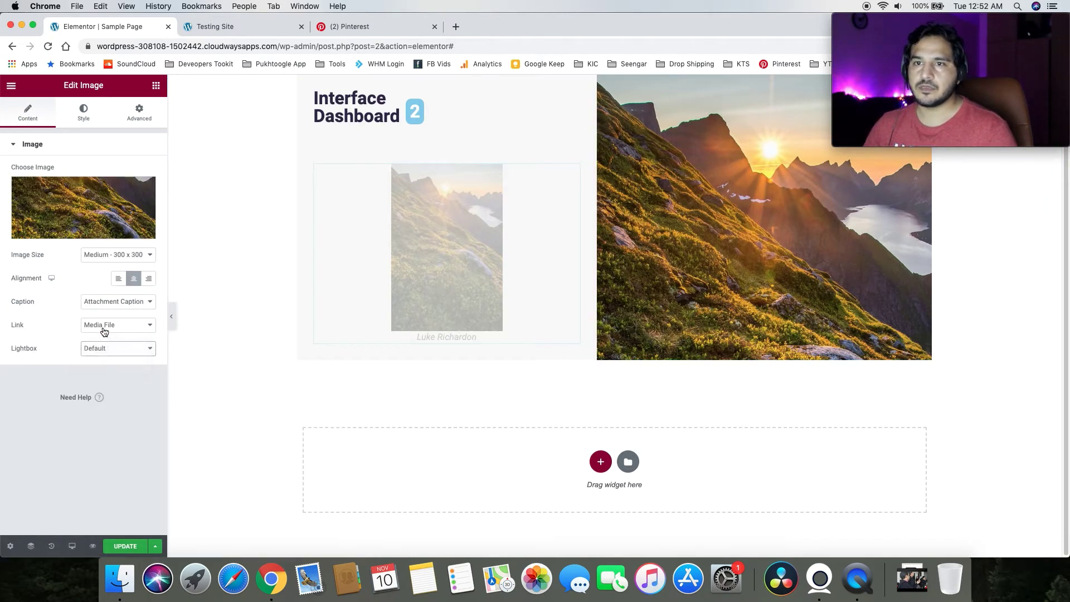
Set the image's Link and Caption options to None
left_click(105, 326)
left_click(95, 316)
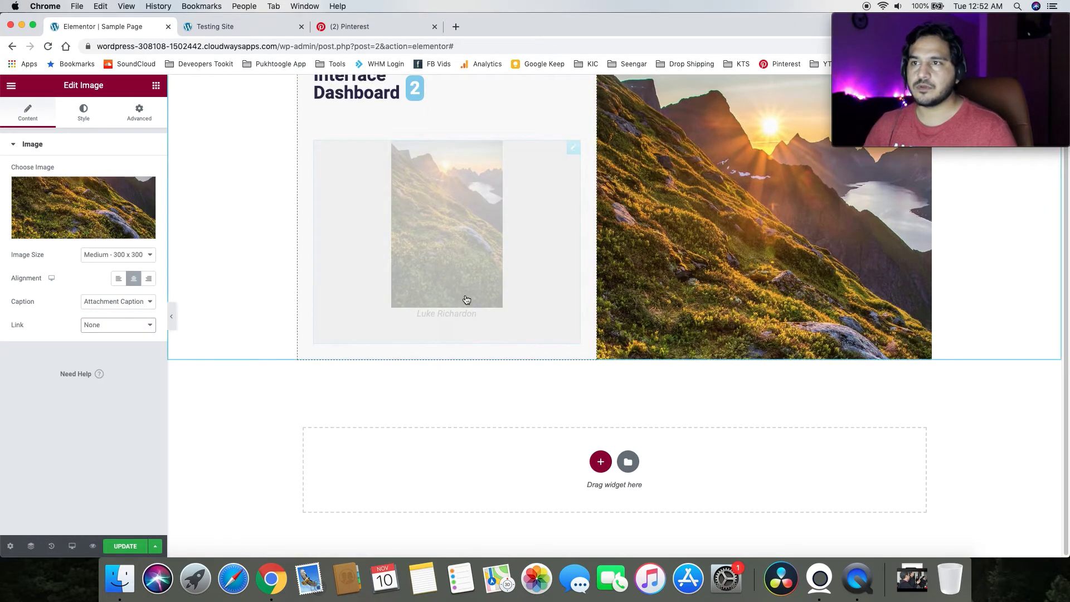
left_click(115, 301)
left_click(116, 291)
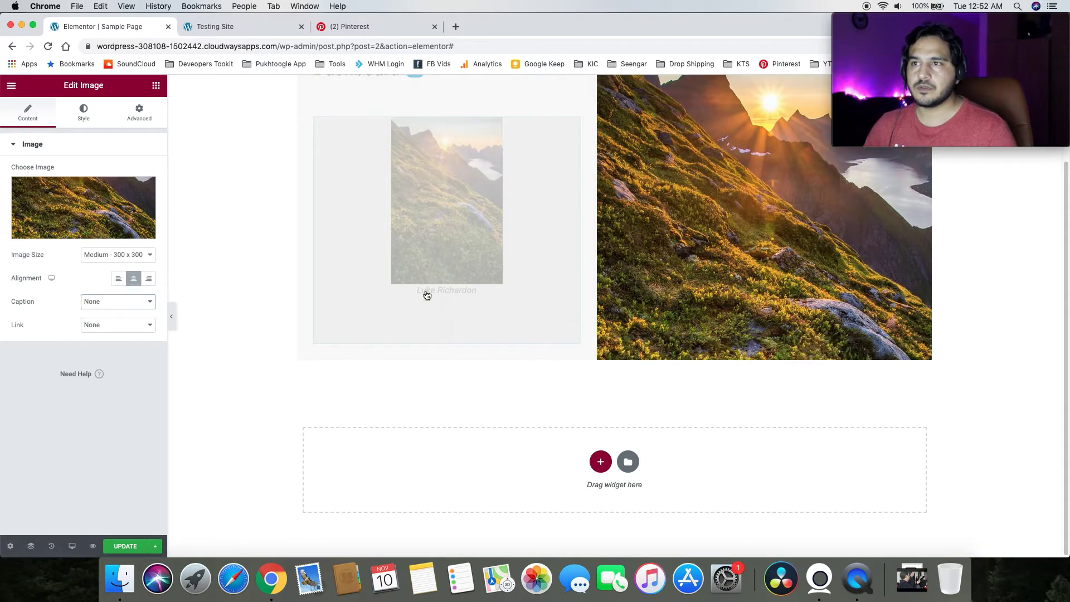
left_click(453, 231)
left_click(252, 292)
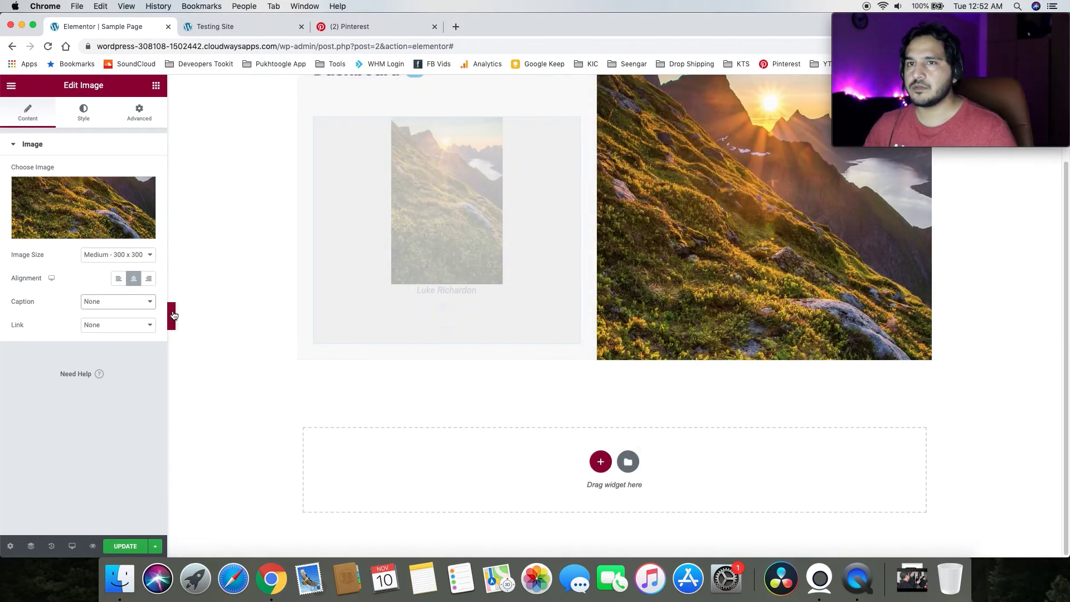
Update the page, reload the editor and select the small image for editing again
left_click(124, 545)
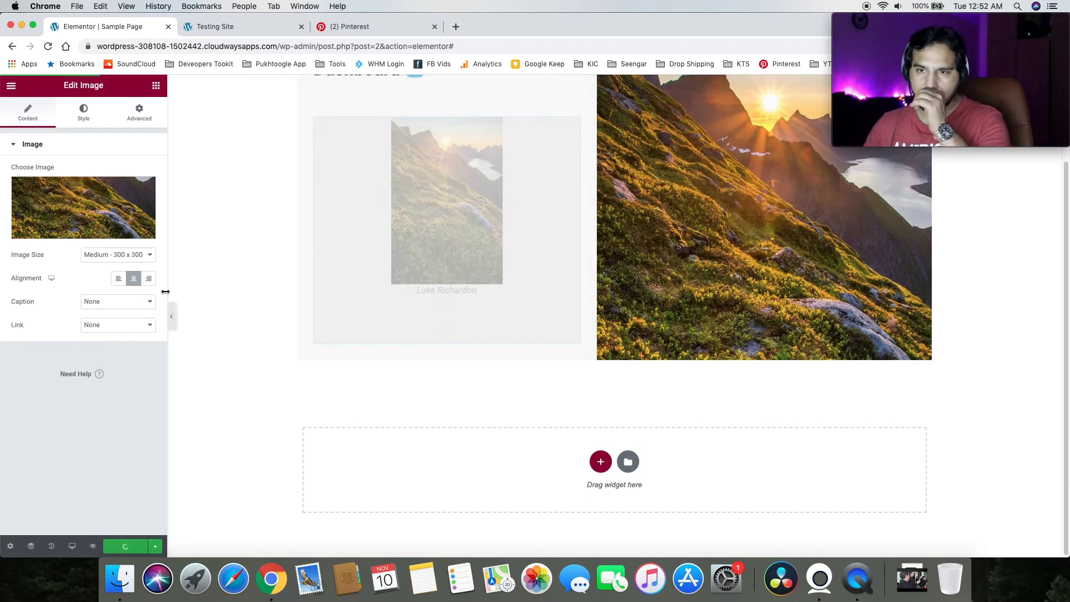
left_click(48, 47)
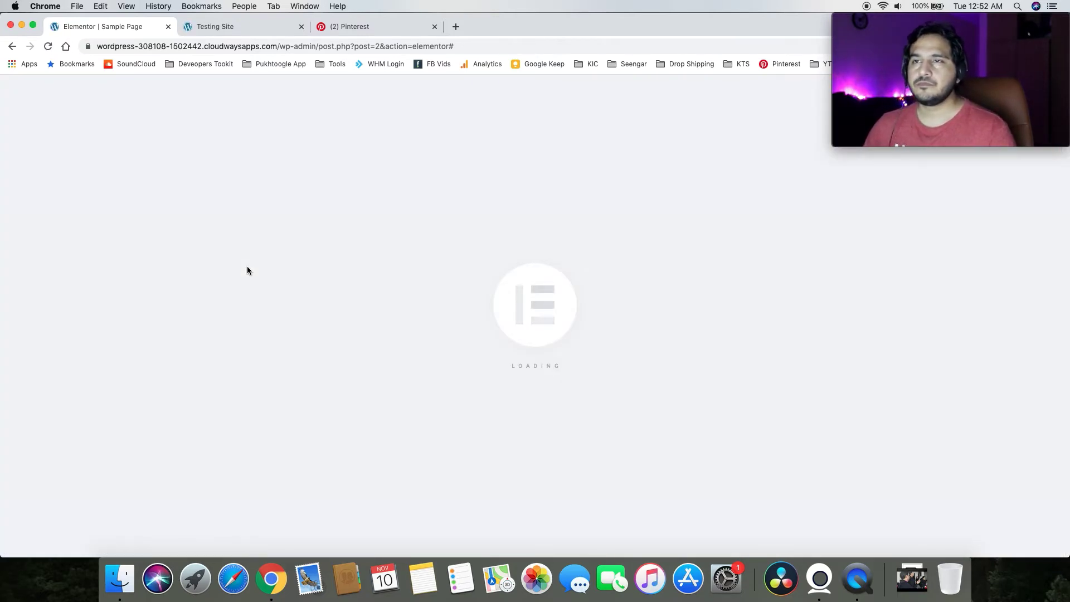
left_click(433, 308)
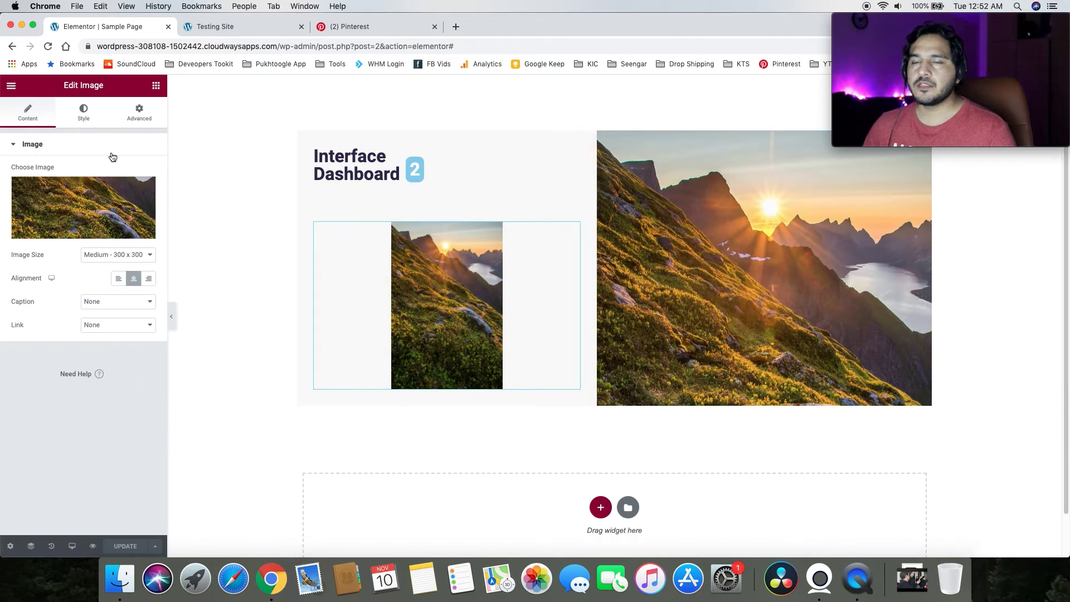
Set the image's hover style to an opacity of 0.55 and a transition duration of 1.5
left_click(85, 113)
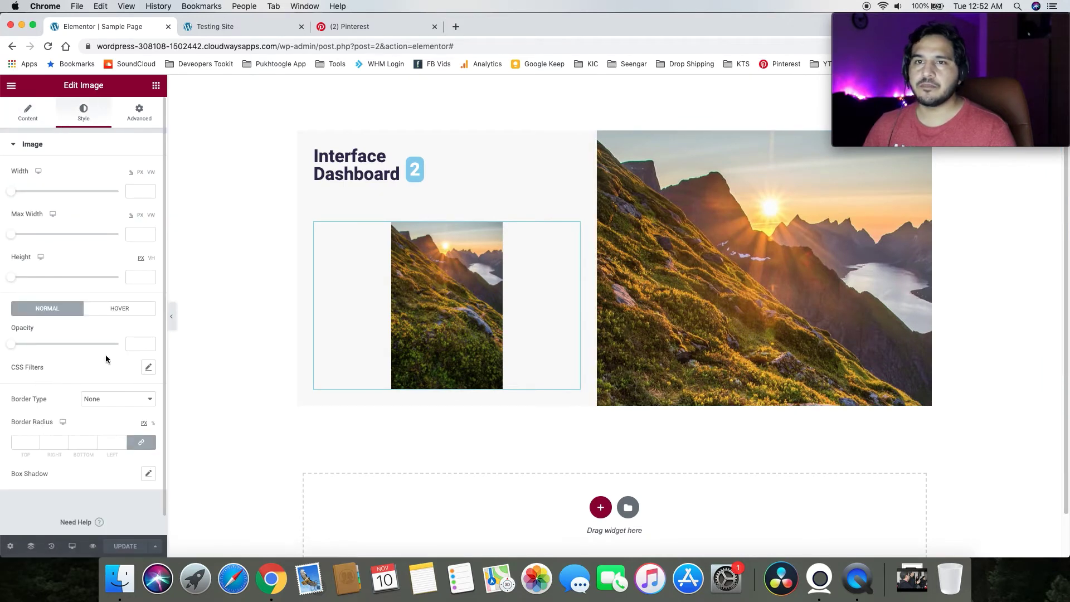
left_click(101, 312)
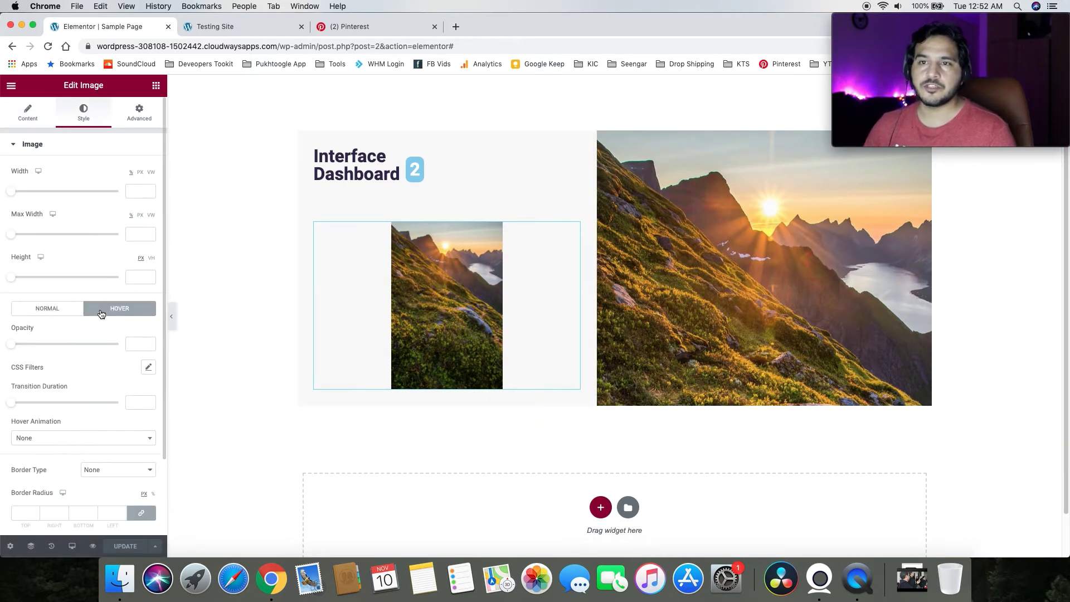
scroll(95, 359, "down", 1)
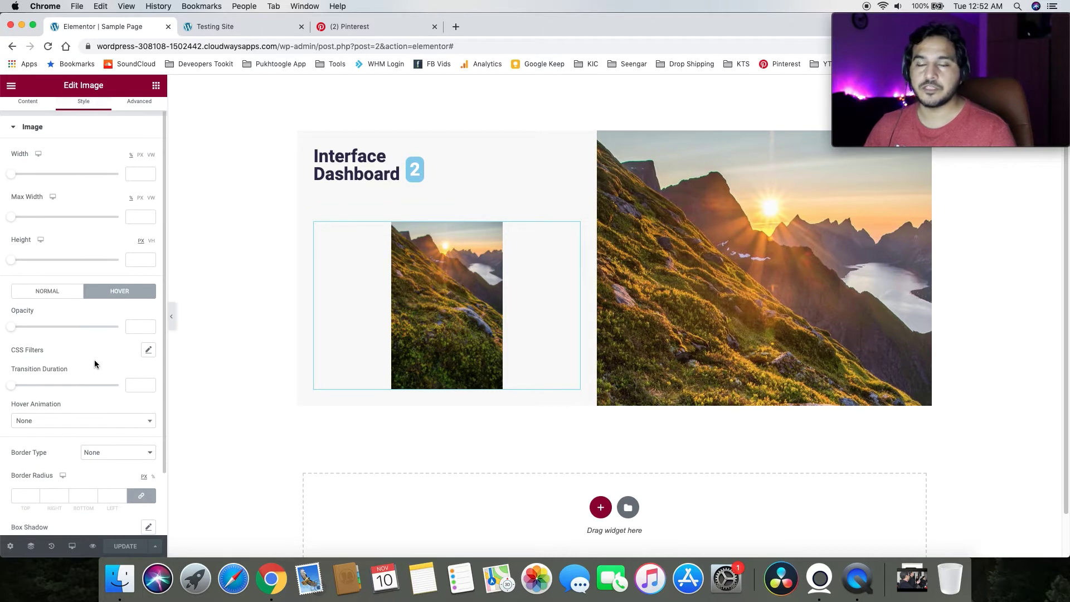
left_click_drag(10, 326, 65, 327)
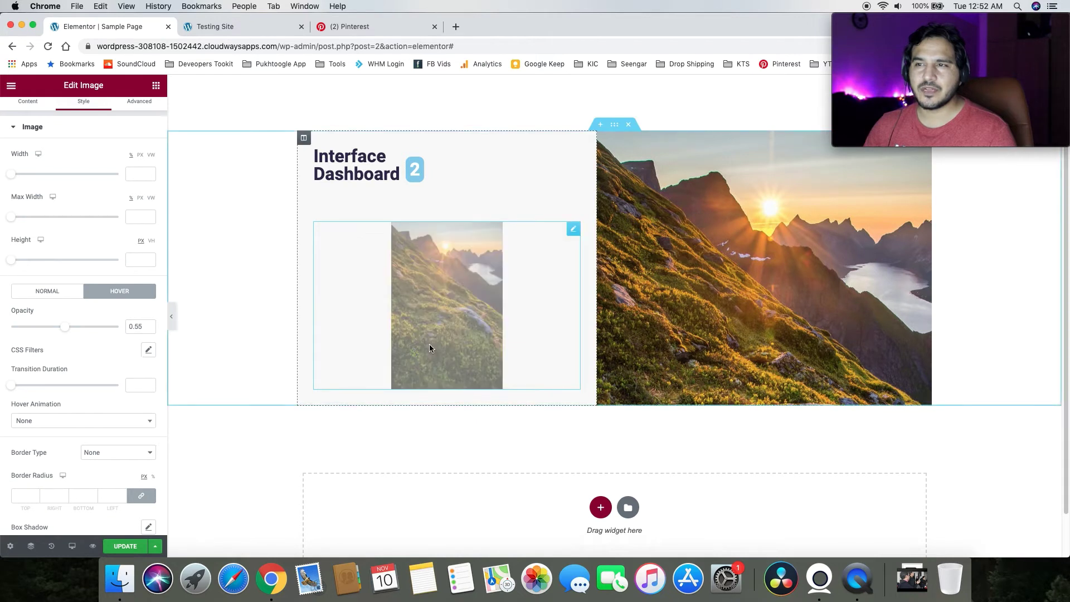
left_click_drag(11, 385, 65, 385)
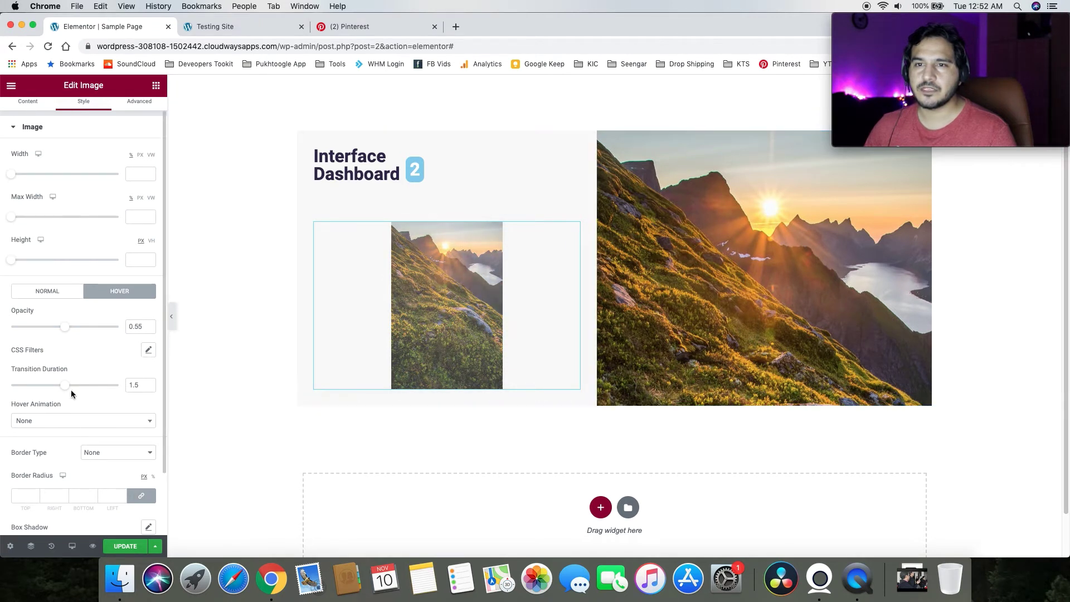
Reduce the image's hover transition duration to 0 and its hover opacity to 0.1
left_click_drag(65, 386, 2, 390)
left_click_drag(65, 333, 2, 330)
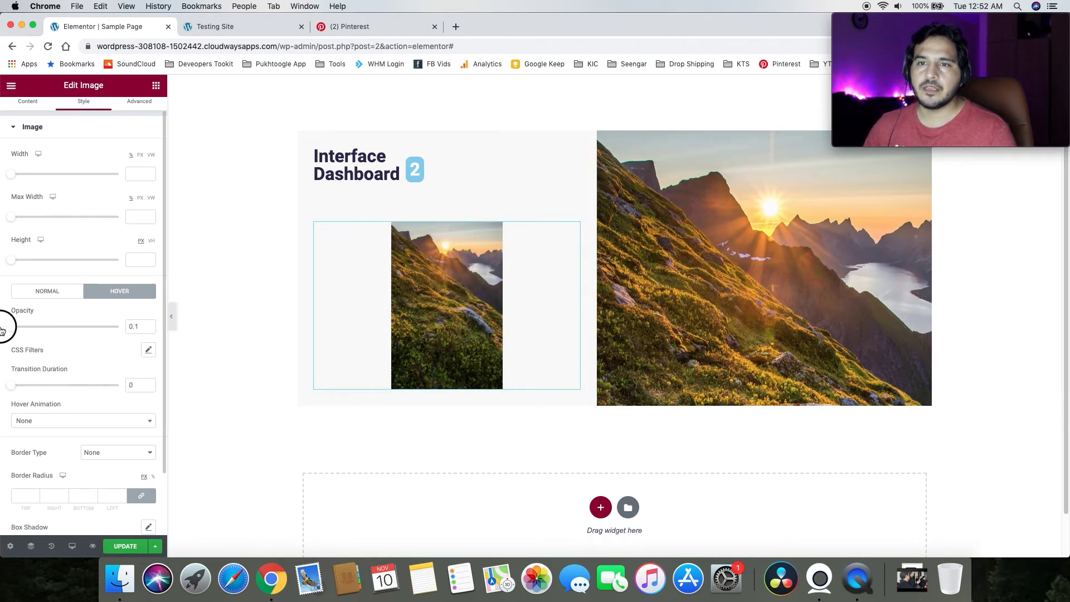
Try hover blur filter values of 5.3 and 2.3 on the image, and clear its hover opacity
left_click(149, 352)
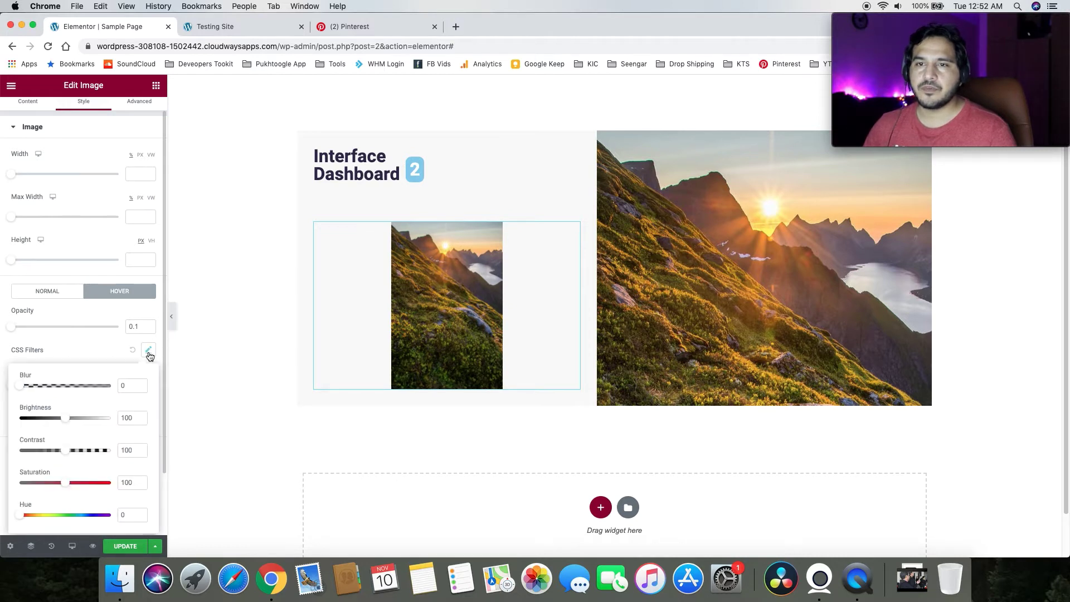
left_click_drag(24, 388, 68, 386)
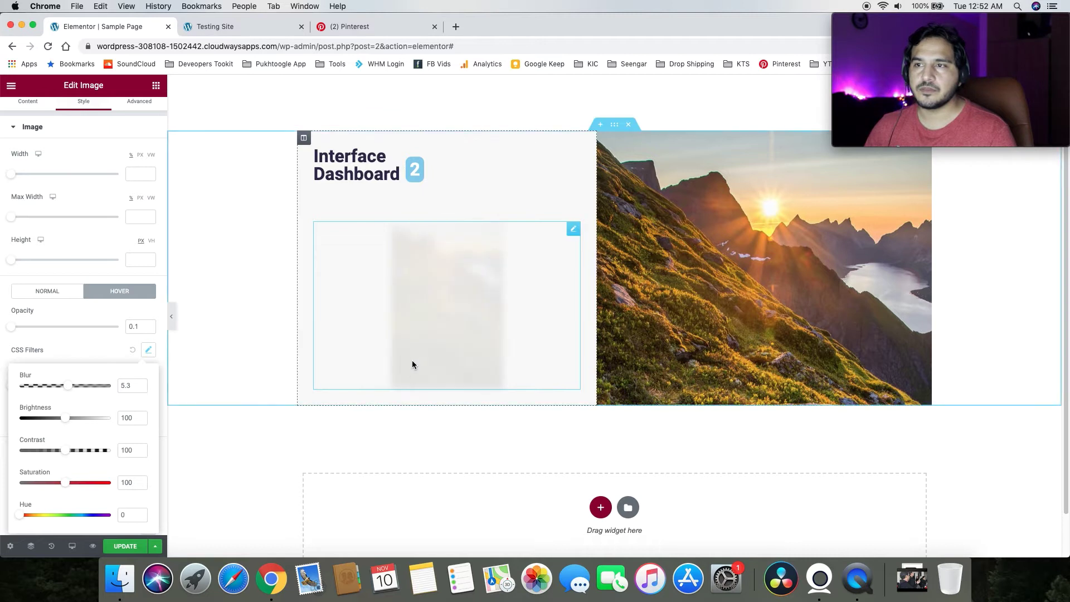
left_click(68, 389)
left_click_drag(68, 390, 41, 385)
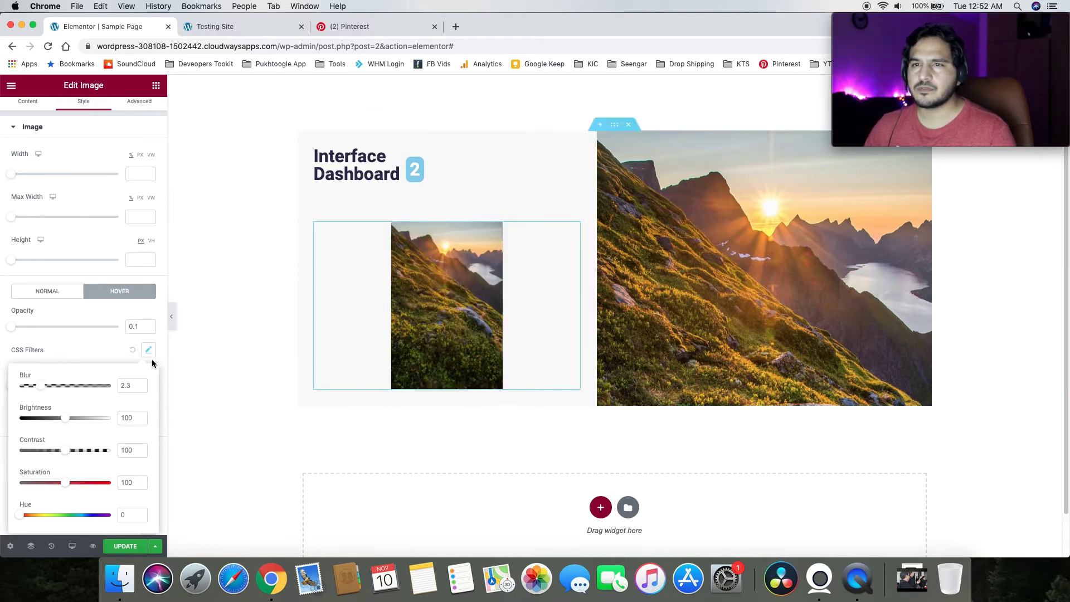
left_click(62, 341)
key("BackSpace")
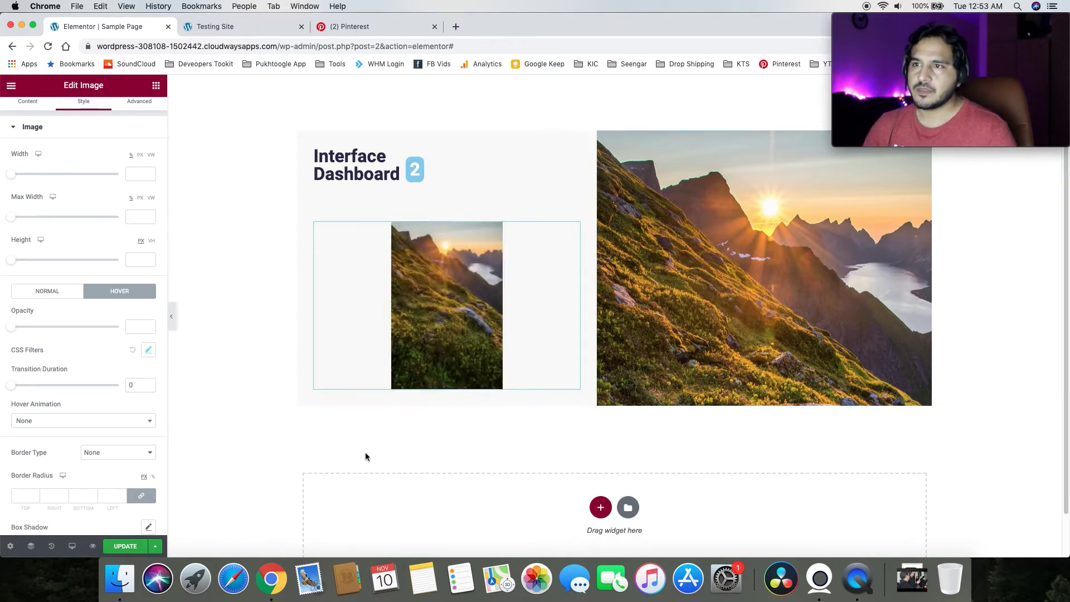
Set the image's blur filter to 4.5 in the normal state and 0 in the hover state
left_click(57, 299)
left_click(148, 350)
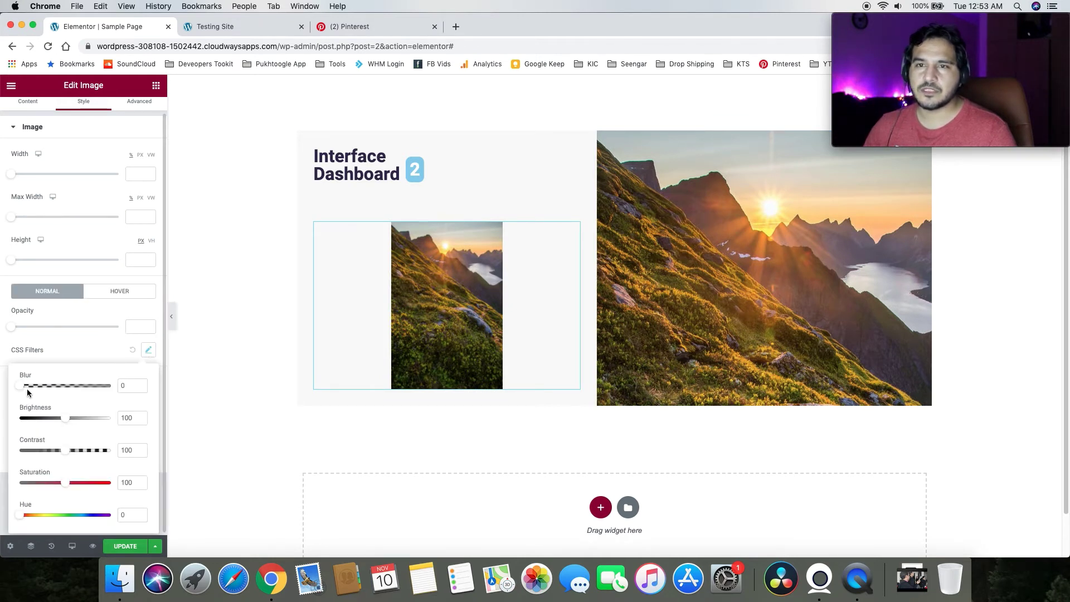
left_click_drag(29, 389, 63, 389)
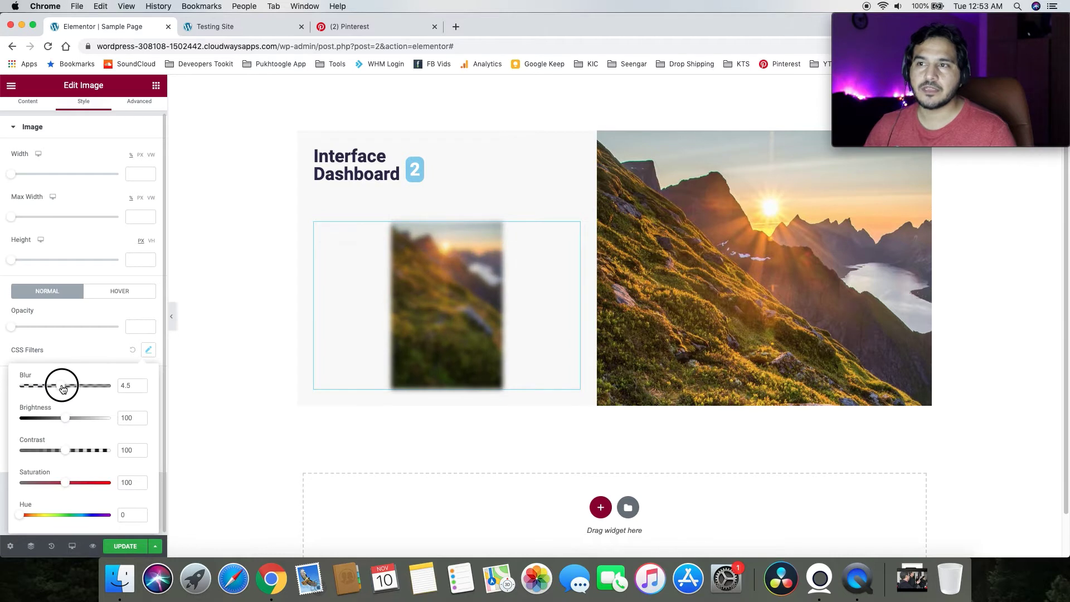
left_click(104, 300)
left_click(148, 351)
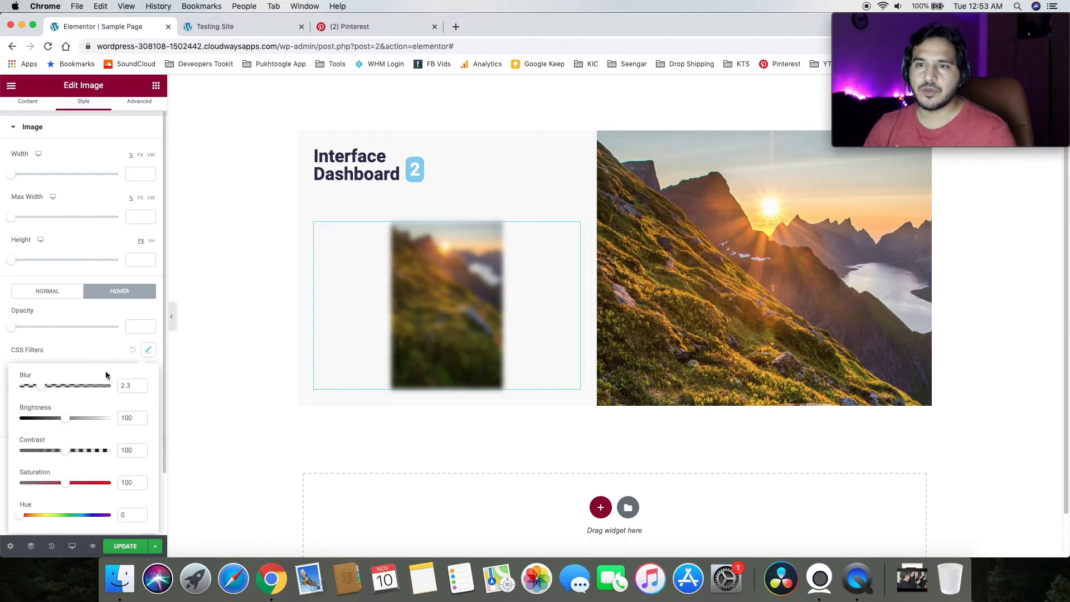
left_click_drag(45, 390, 18, 386)
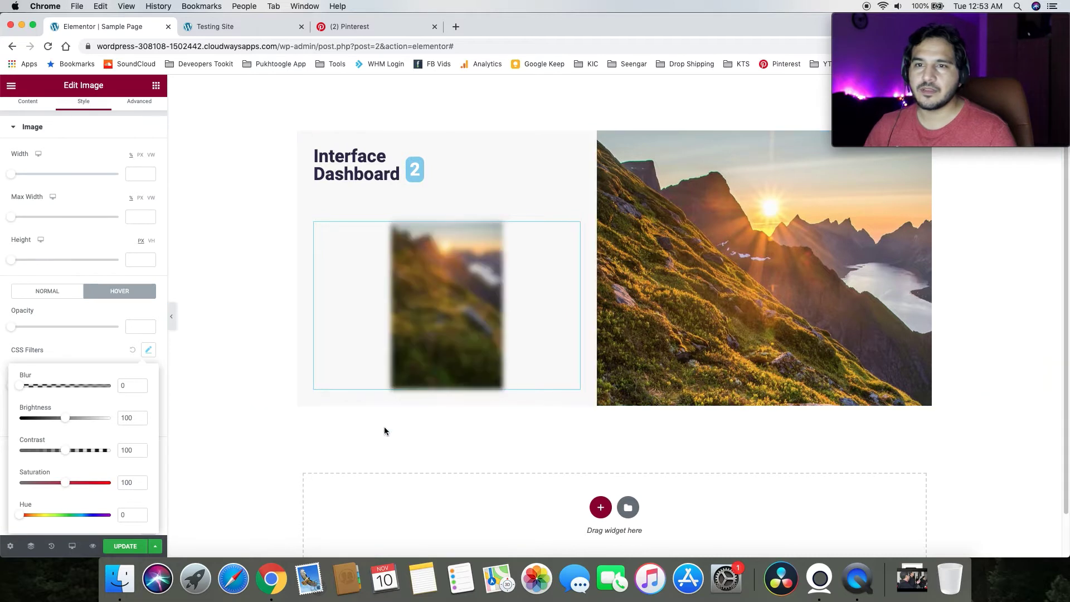
Set the hover transition duration to 1.4 and reopen the hover state's CSS filters
left_click(98, 345)
left_click_drag(16, 385, 61, 385)
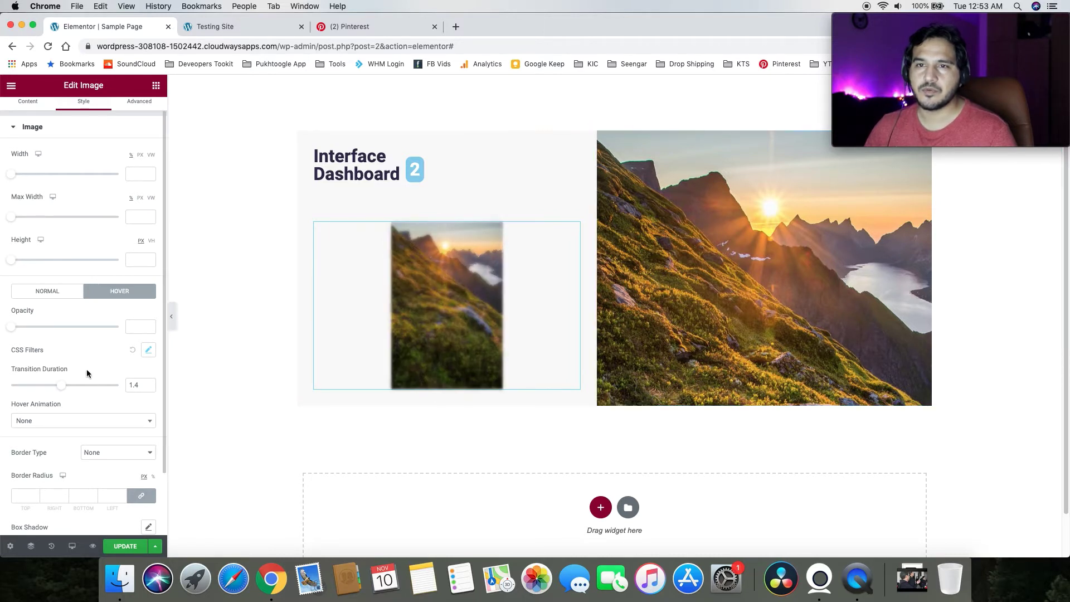
left_click(68, 295)
left_click(128, 293)
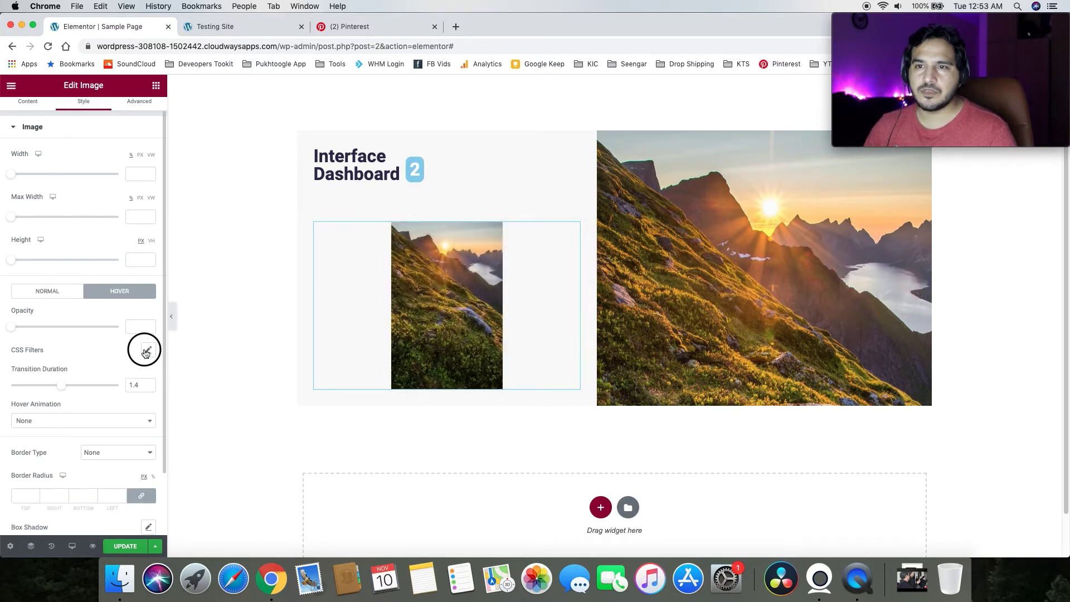
left_click(146, 350)
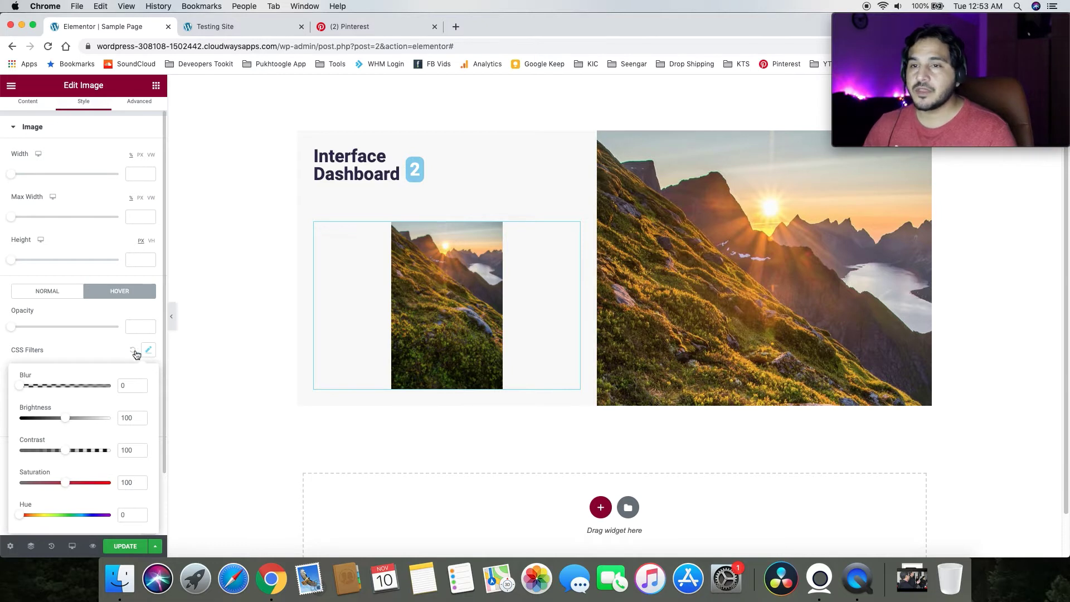
Set the normal state's CSS filters to saturation 0 and blur 0 to make the image black and white
left_click(53, 296)
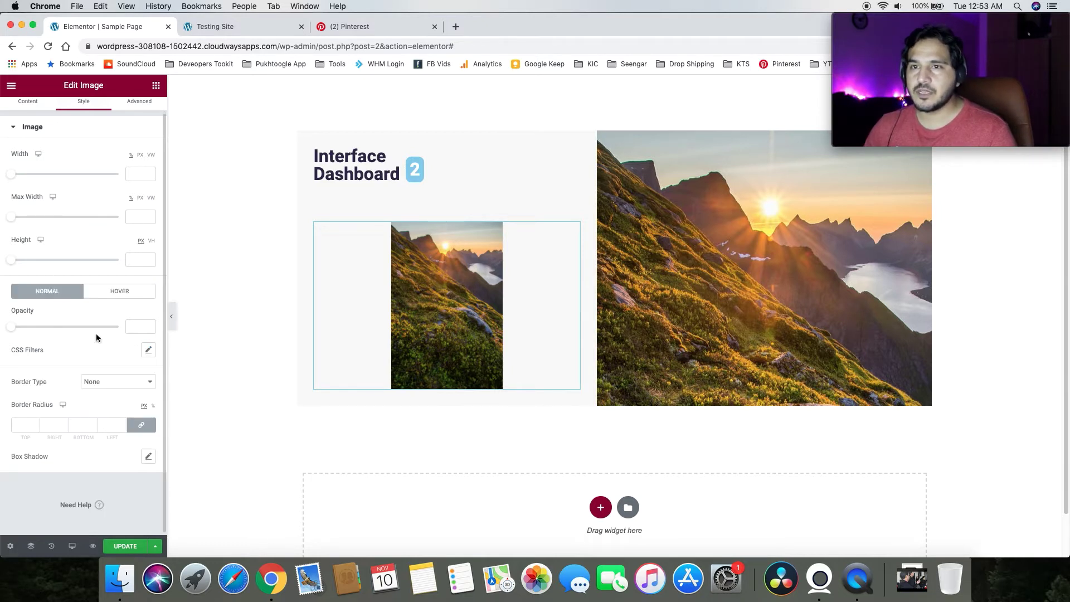
left_click(145, 350)
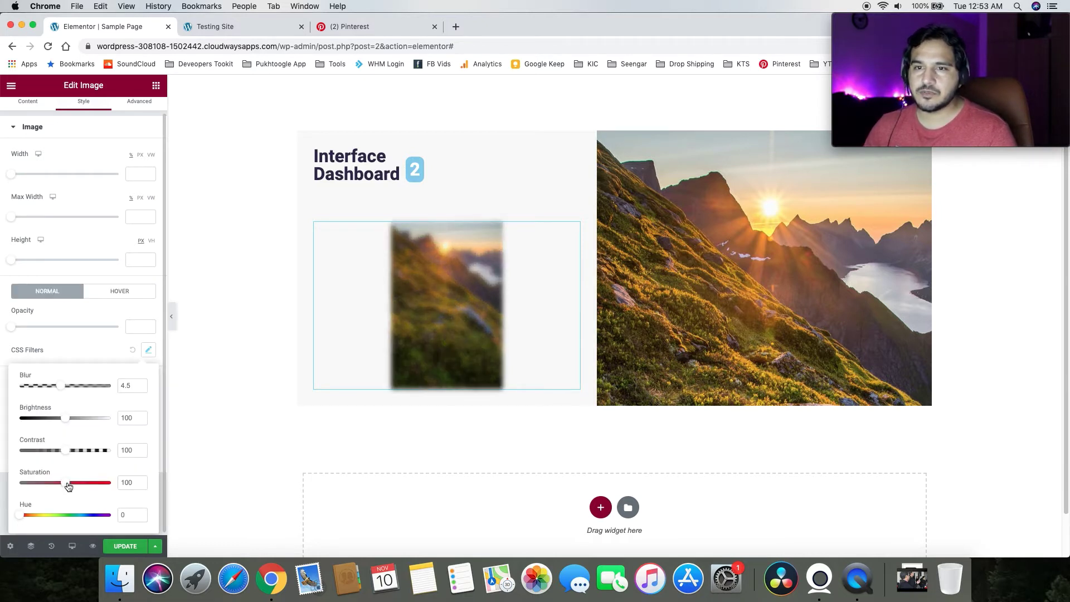
left_click(7, 480)
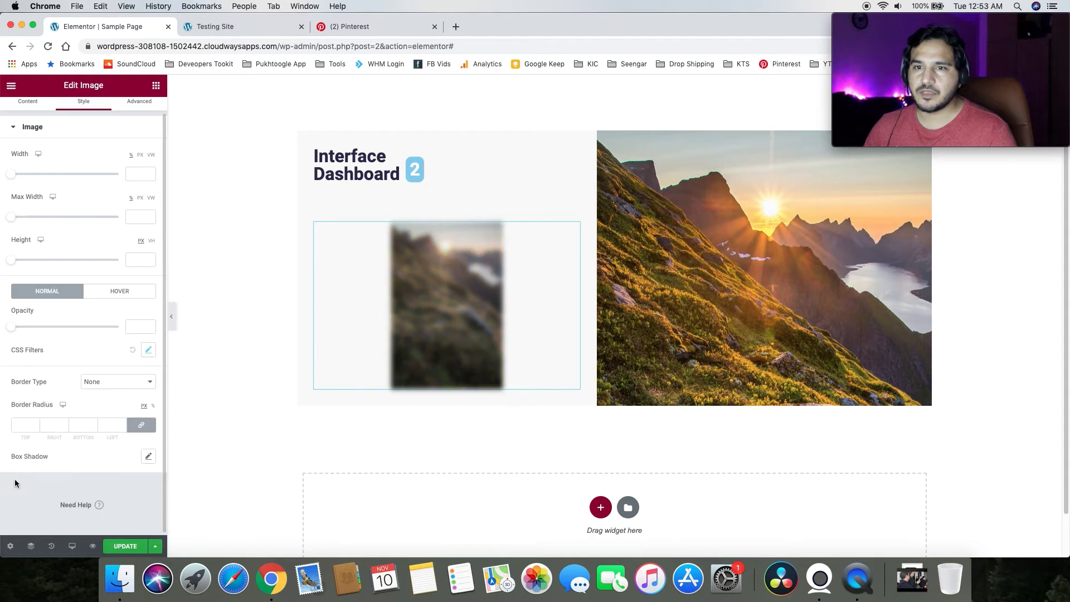
left_click(149, 352)
left_click_drag(59, 387, 3, 385)
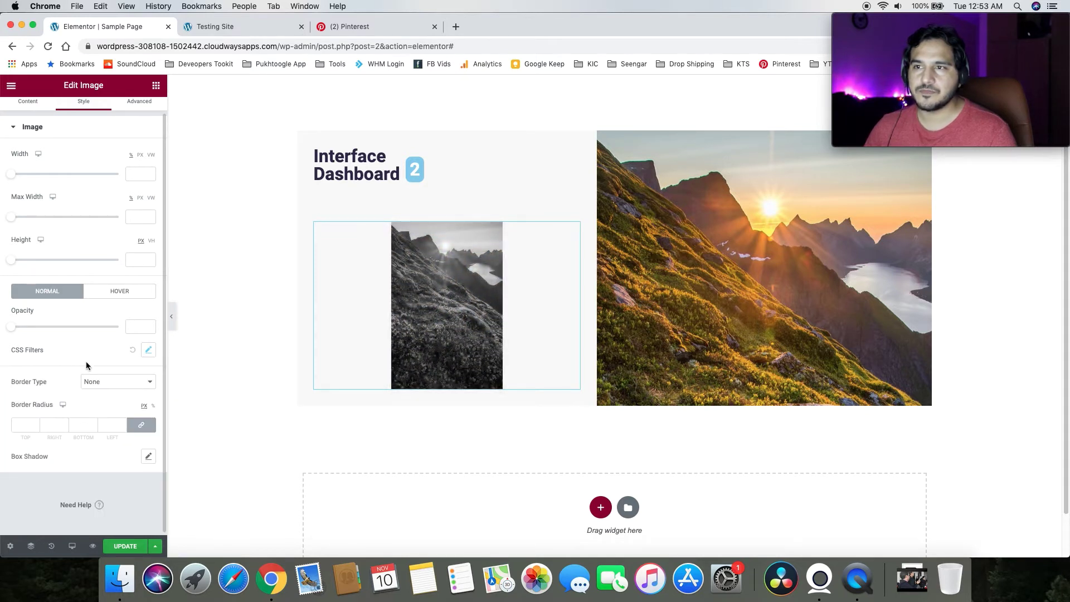
left_click(148, 351)
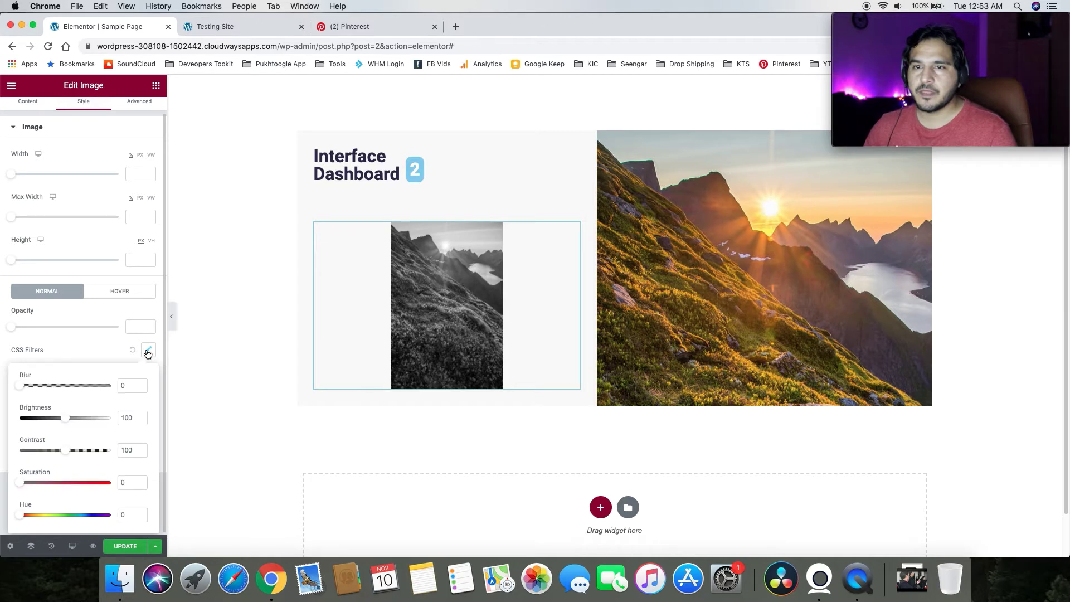
Keep the hover state's saturation filter at 100 and set its transition duration to 0.5
left_click(122, 295)
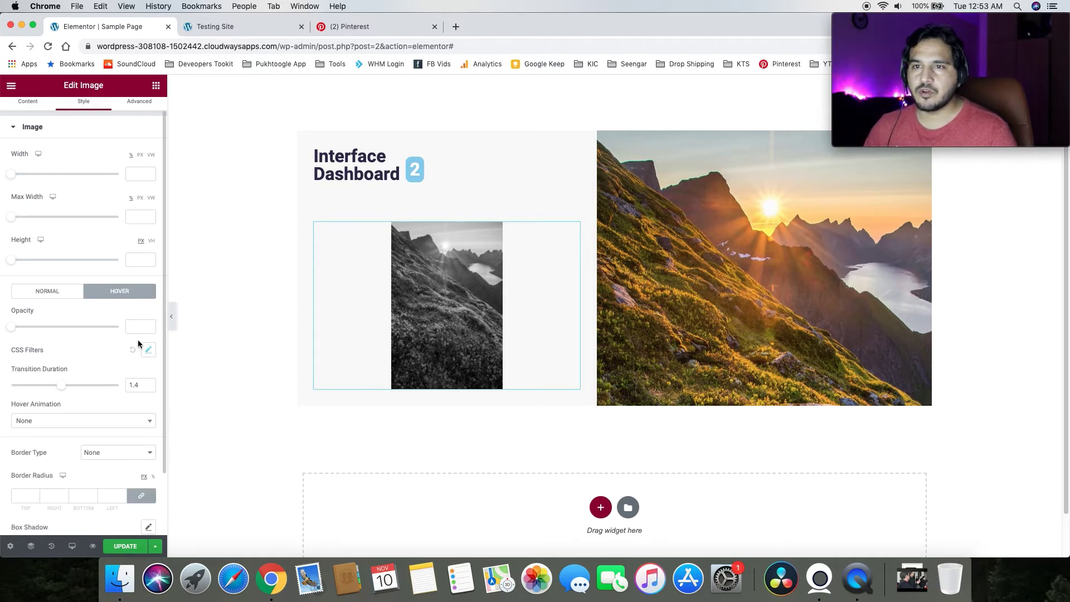
left_click(147, 352)
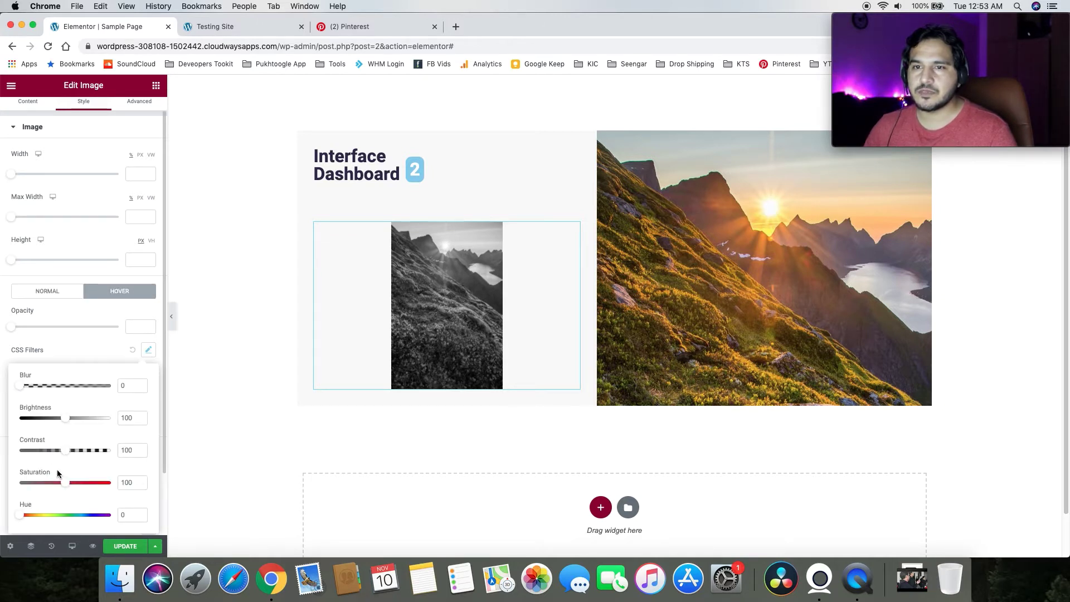
left_click_drag(65, 483, 65, 485)
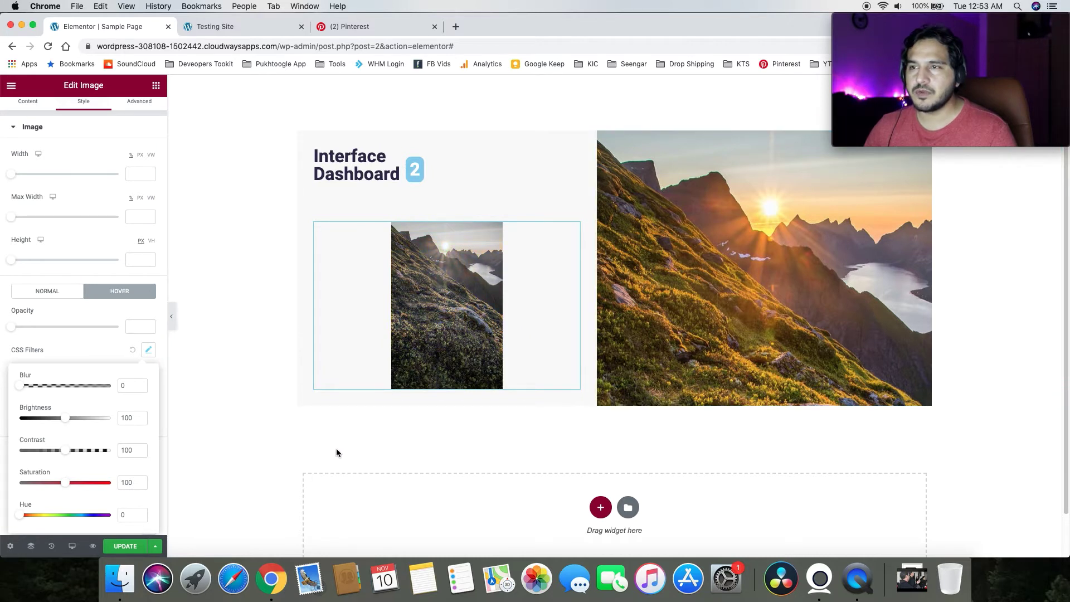
left_click(83, 356)
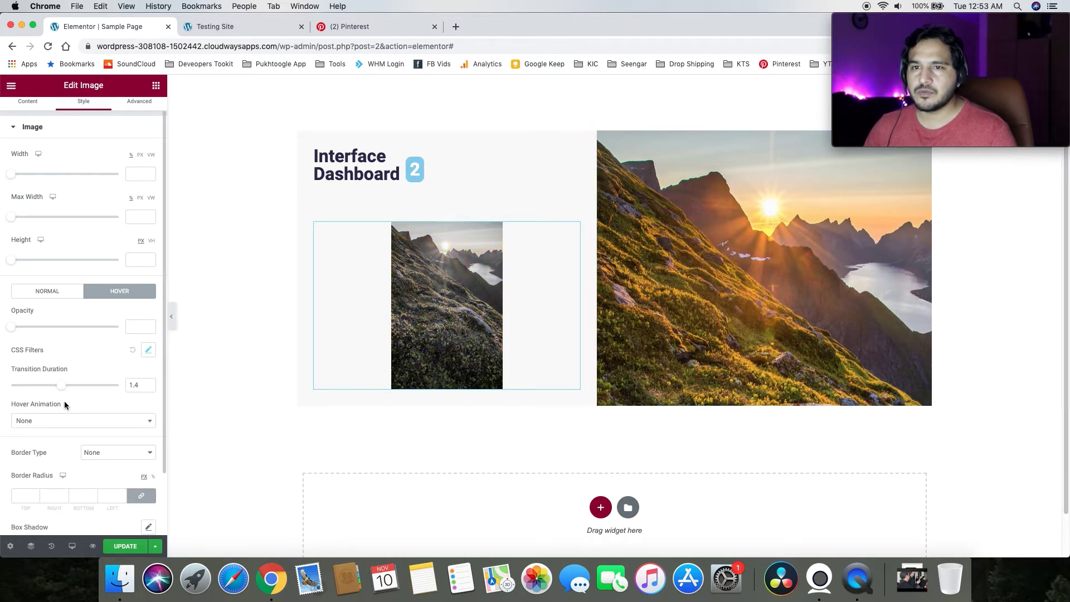
left_click_drag(51, 388, 26, 390)
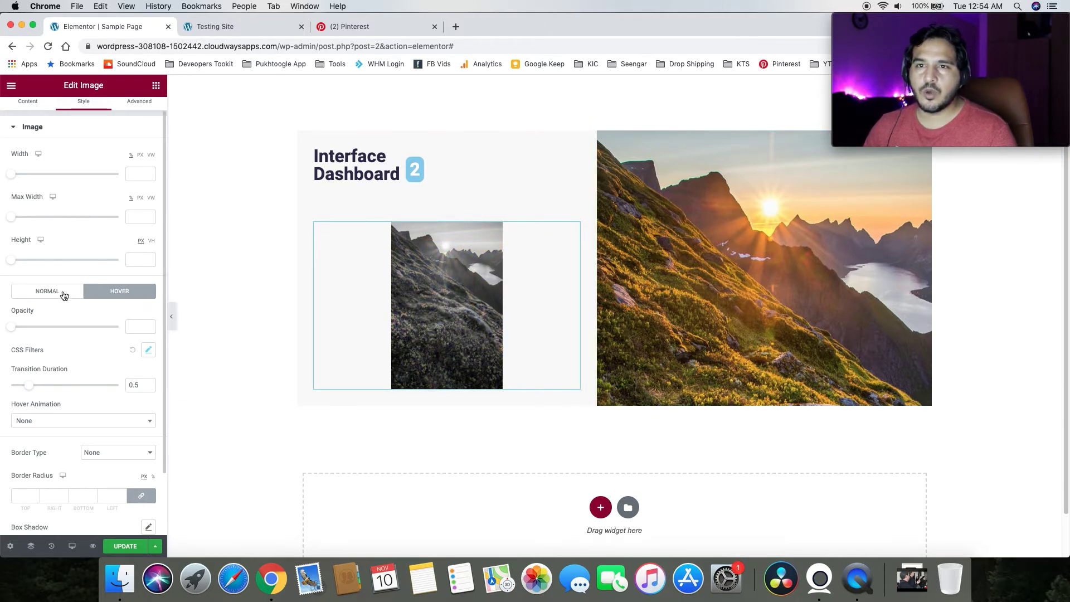
Reset the image's CSS filters to default in both the hover and normal states
scroll(69, 316, "down", 3)
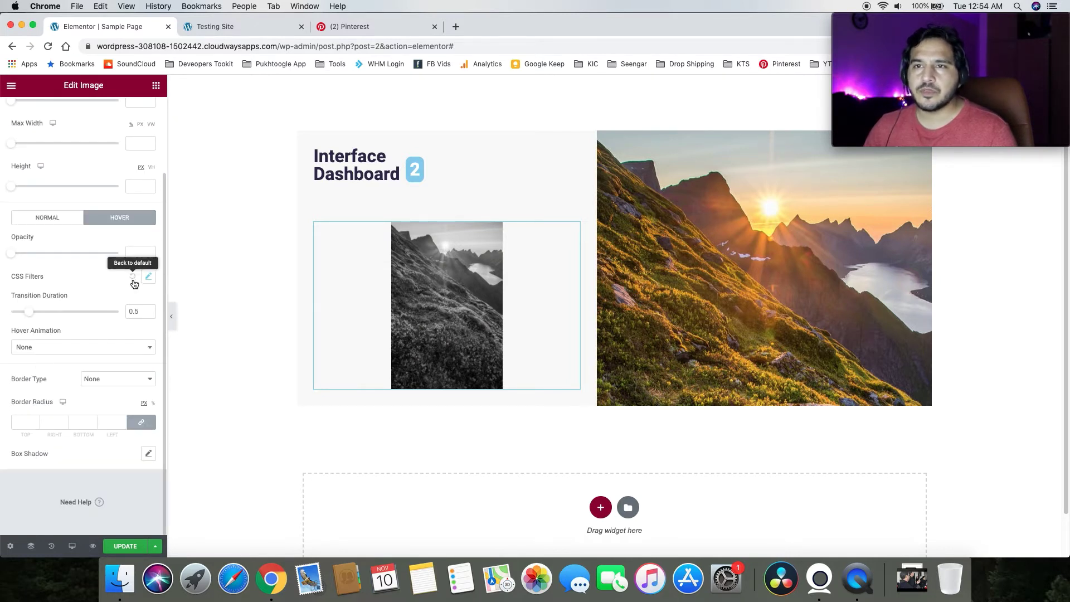
left_click(58, 221)
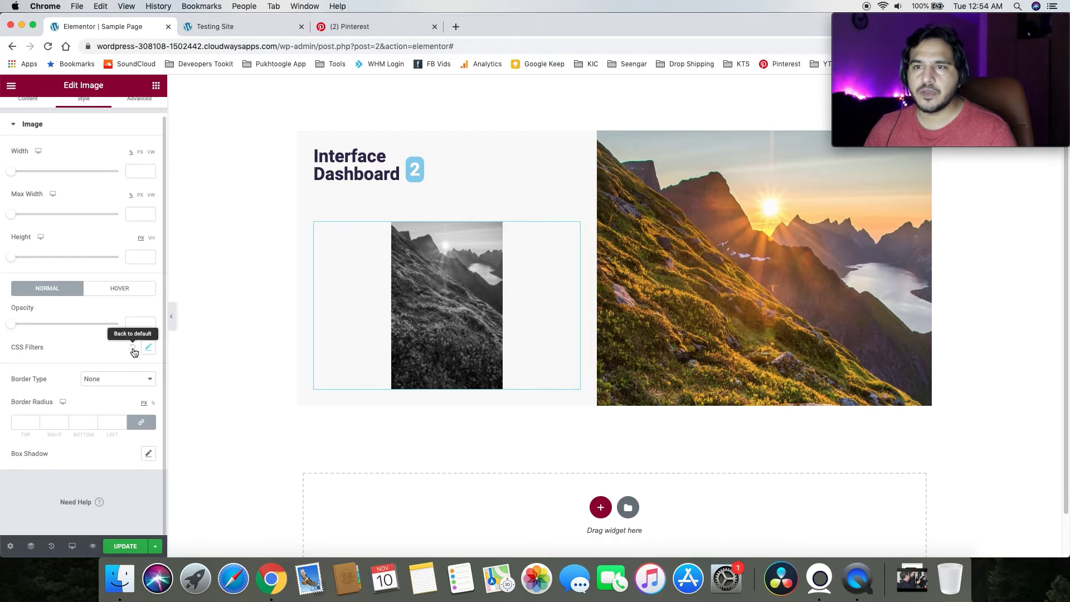
left_click(92, 381)
left_click(52, 372)
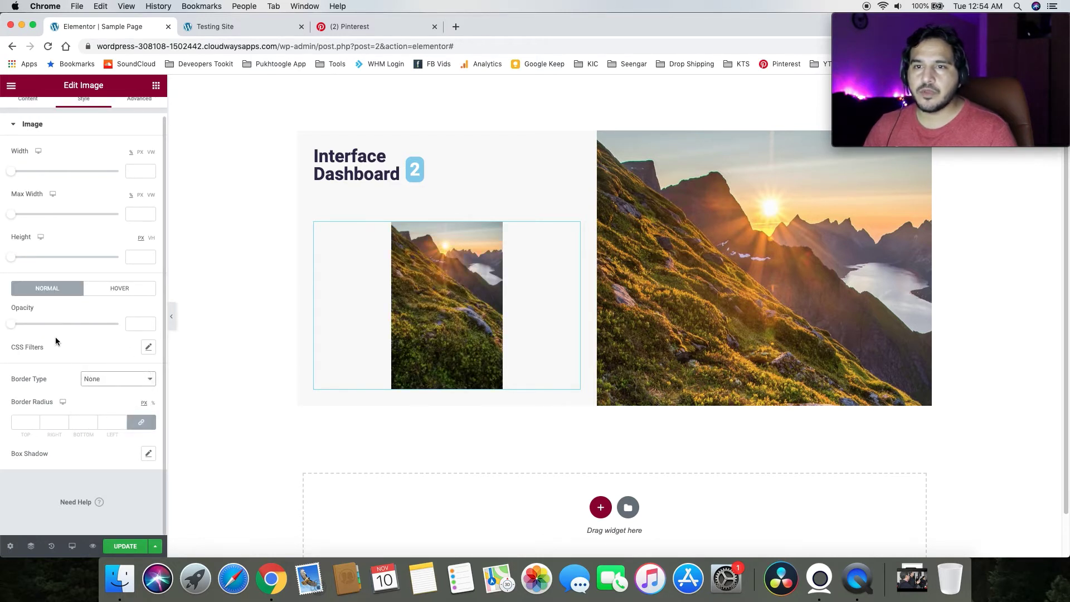
Apply the Bob hover animation to the image and preview it on the canvas
left_click(109, 289)
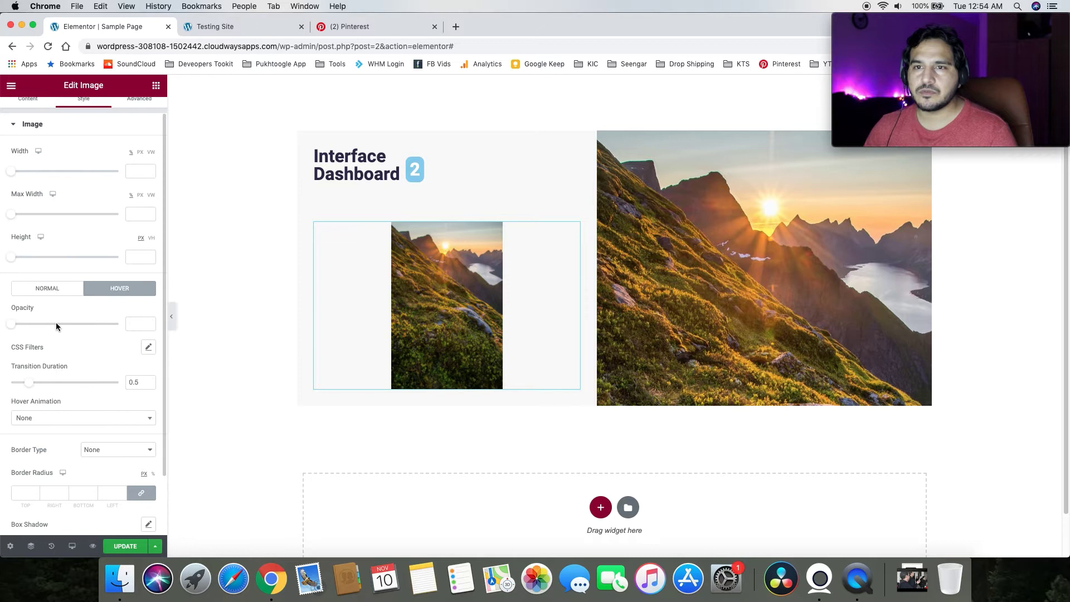
left_click(69, 420)
scroll(80, 406, "down", 2)
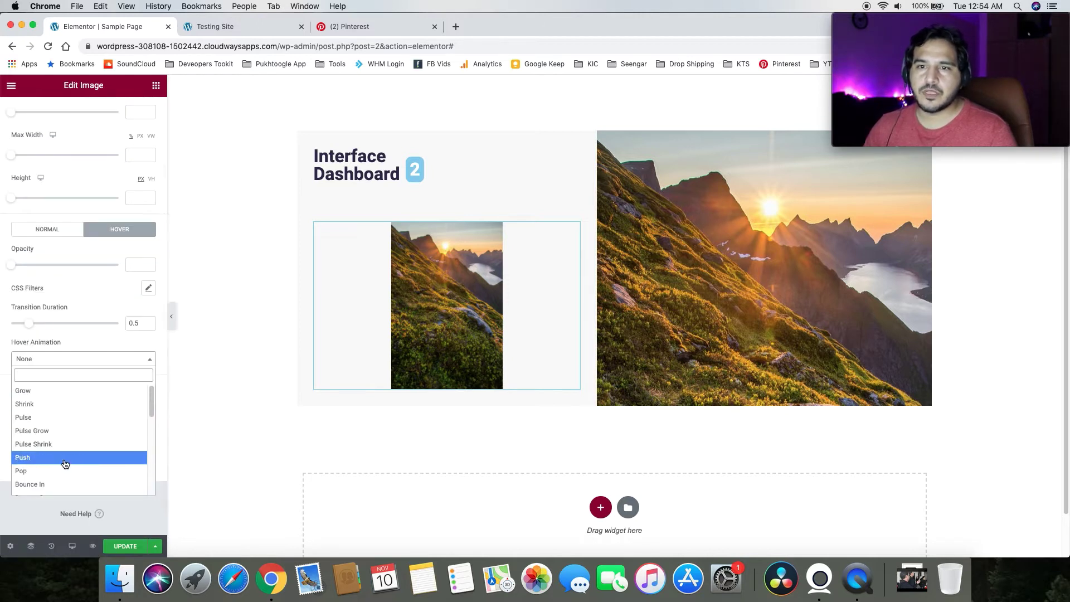
scroll(65, 445, "down", 5)
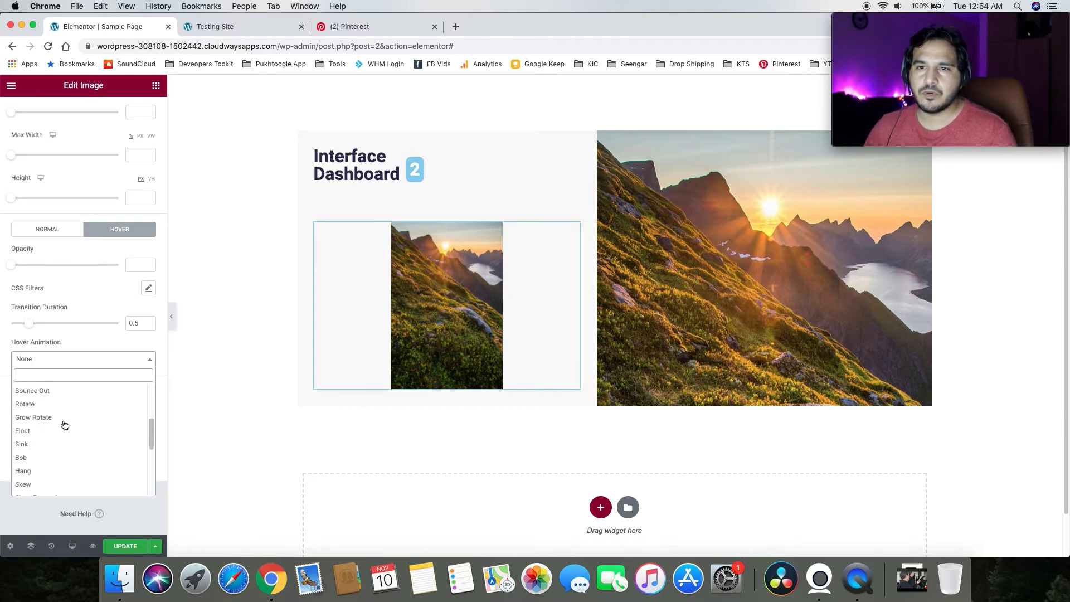
left_click(62, 456)
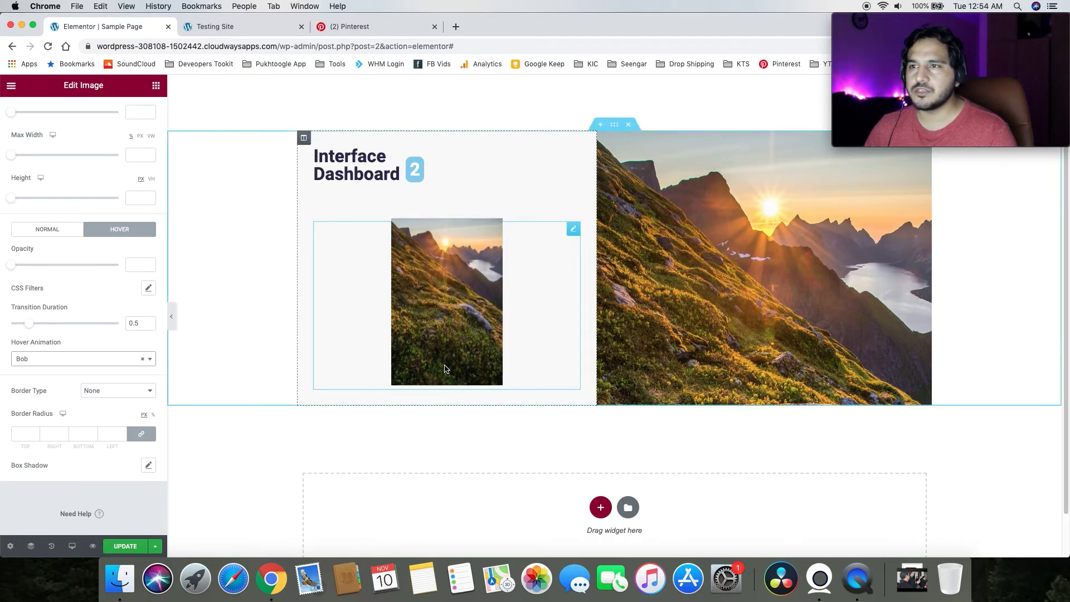
Try the Sink, Hang and Skew Backward hover animations on the image
left_click(107, 359)
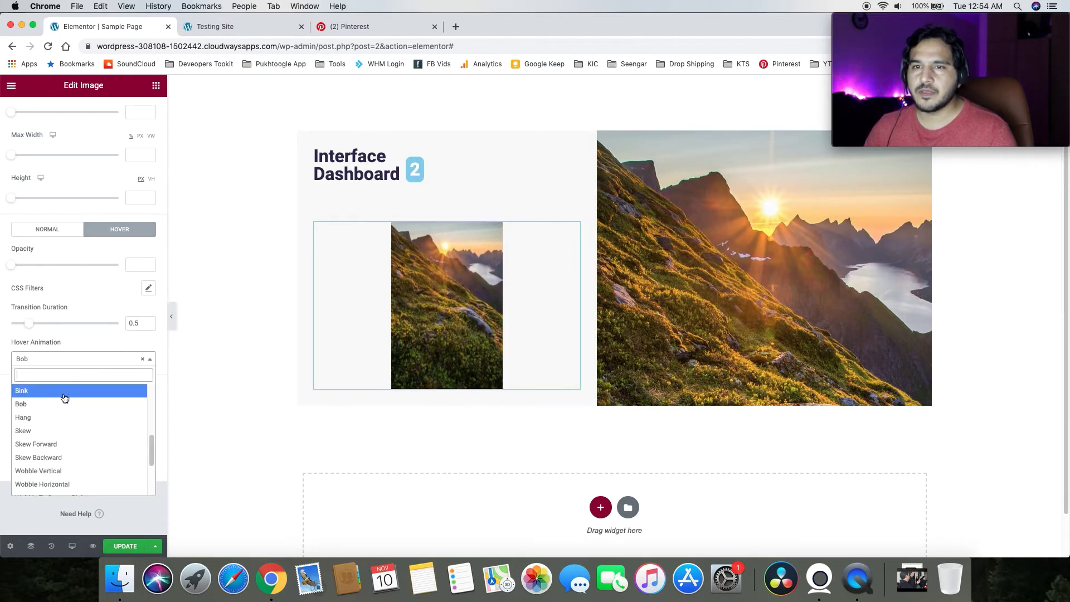
left_click(60, 392)
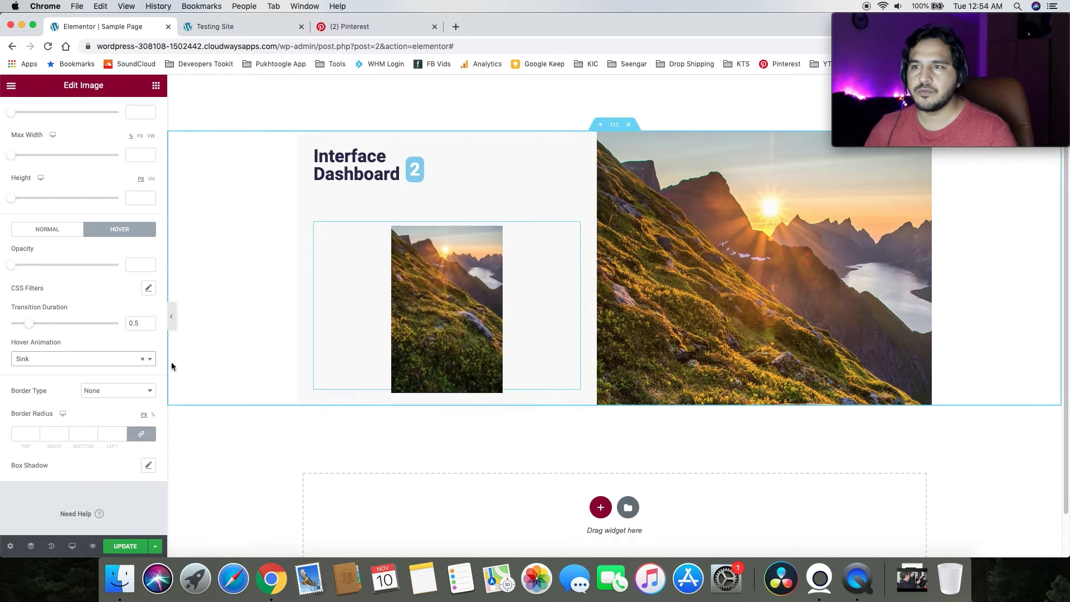
left_click(72, 359)
left_click(49, 430)
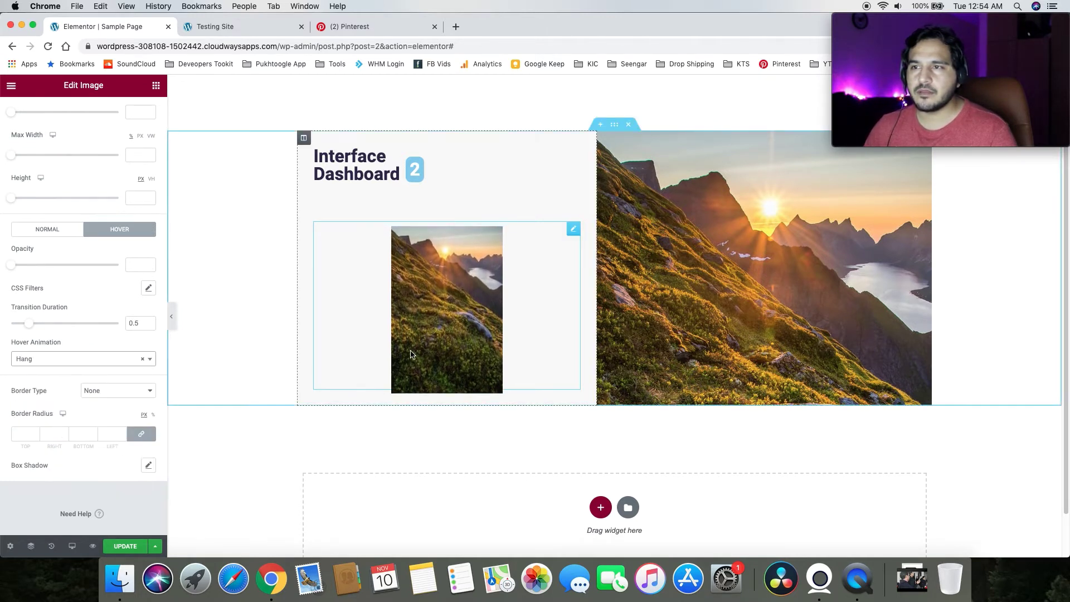
left_click(58, 359)
left_click(76, 443)
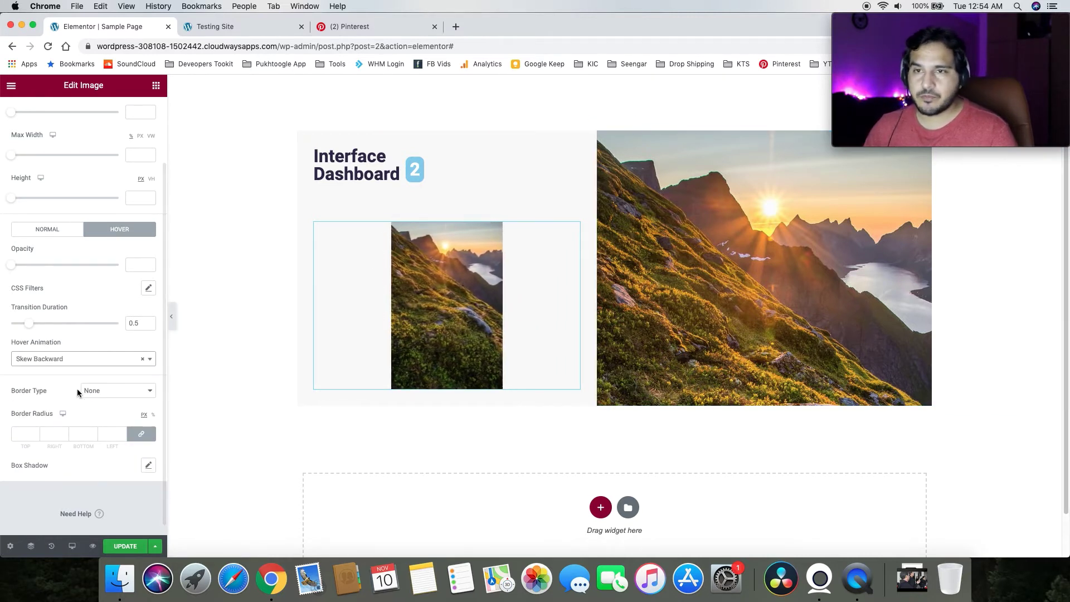
Clear the image's hover animation back to None
left_click(67, 359)
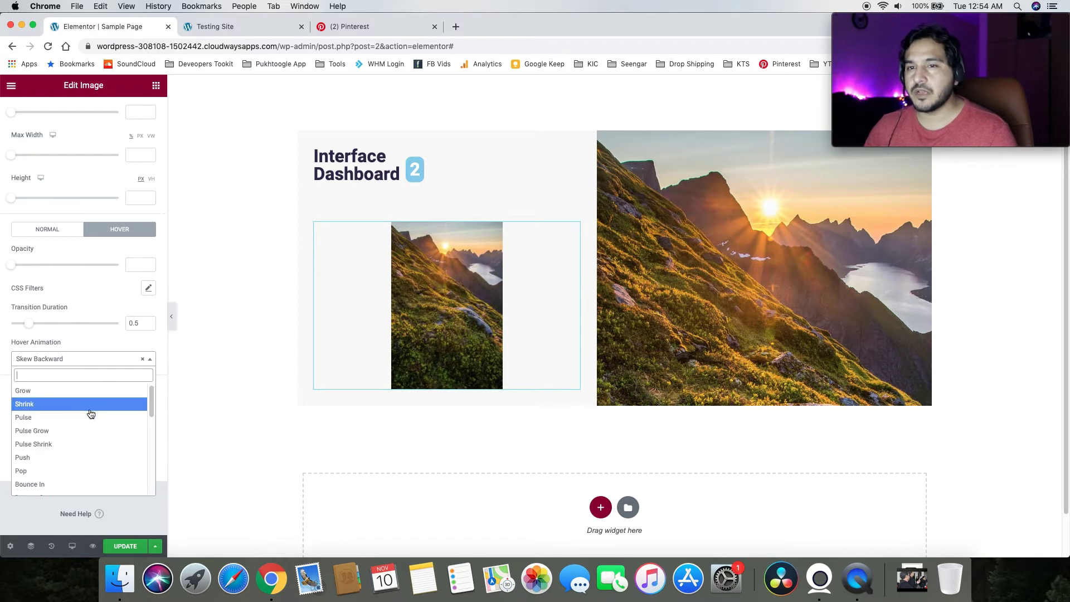
left_click(146, 361)
left_click(143, 360)
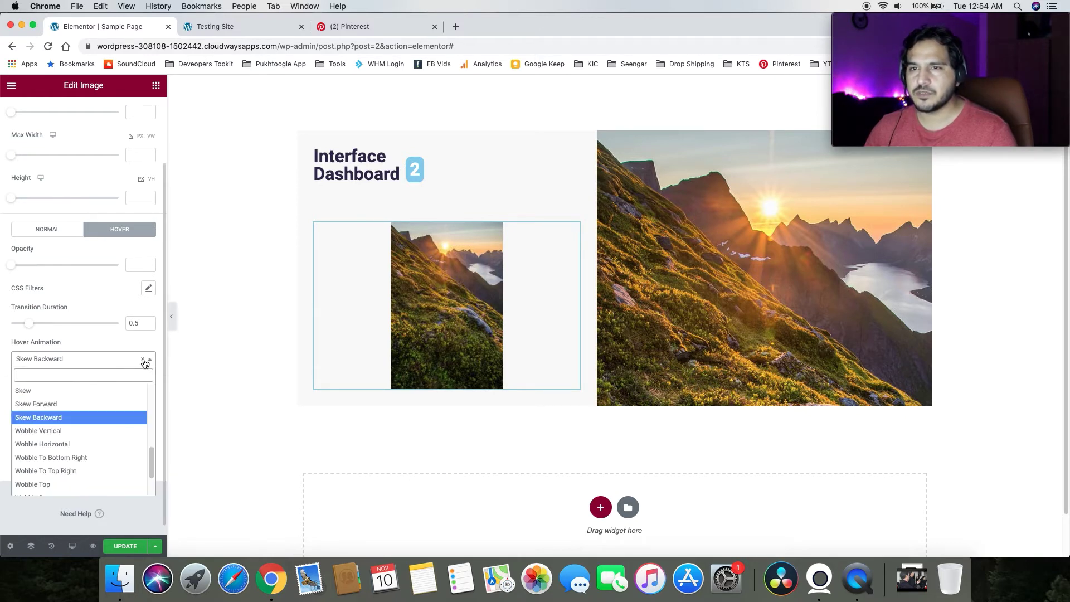
left_click(77, 344)
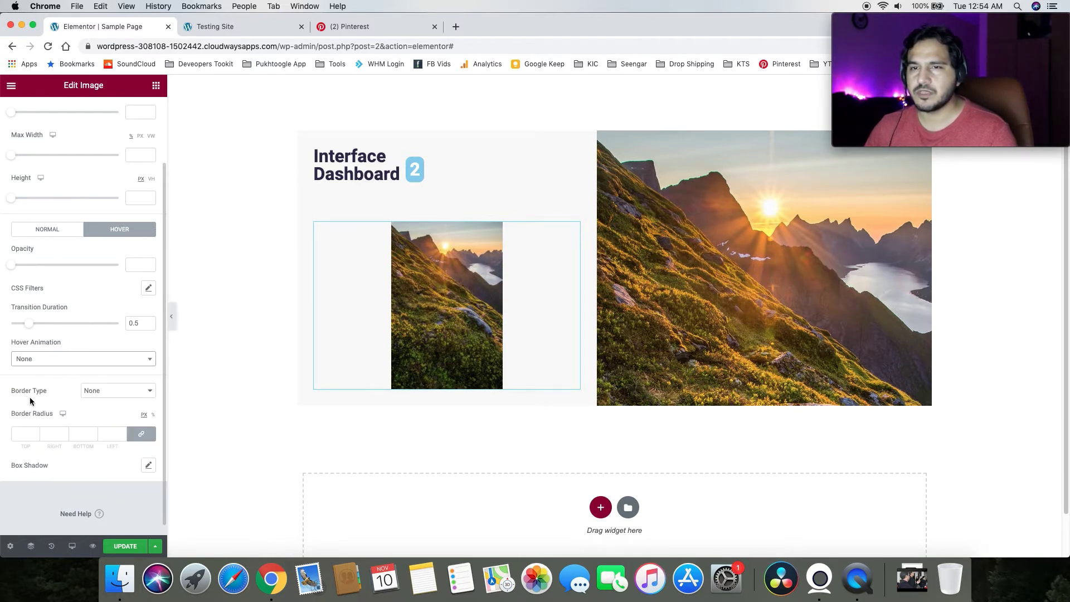
Give the image a solid border 6 px wide on all sides and color it #ECECEC
scroll(29, 396, "down", 1)
left_click(117, 379)
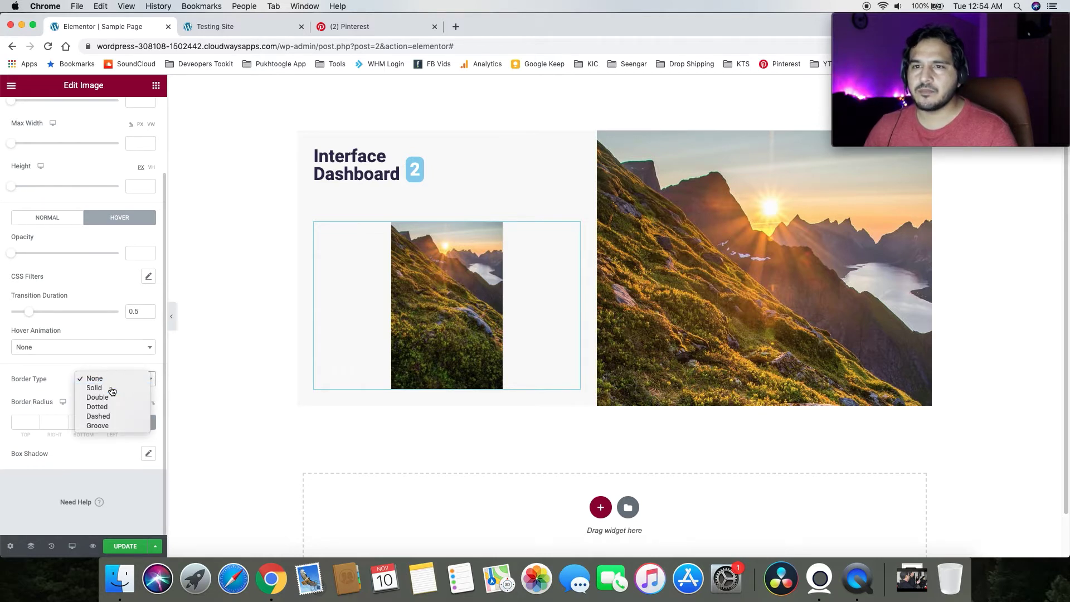
left_click(94, 388)
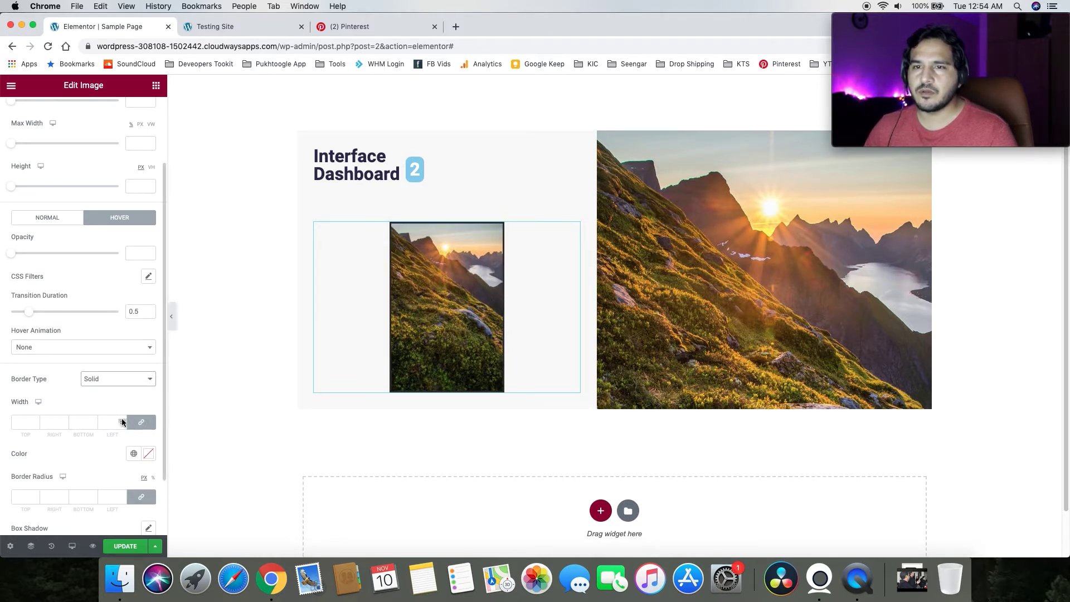
left_click(122, 419)
scroll(133, 410, "down", 1)
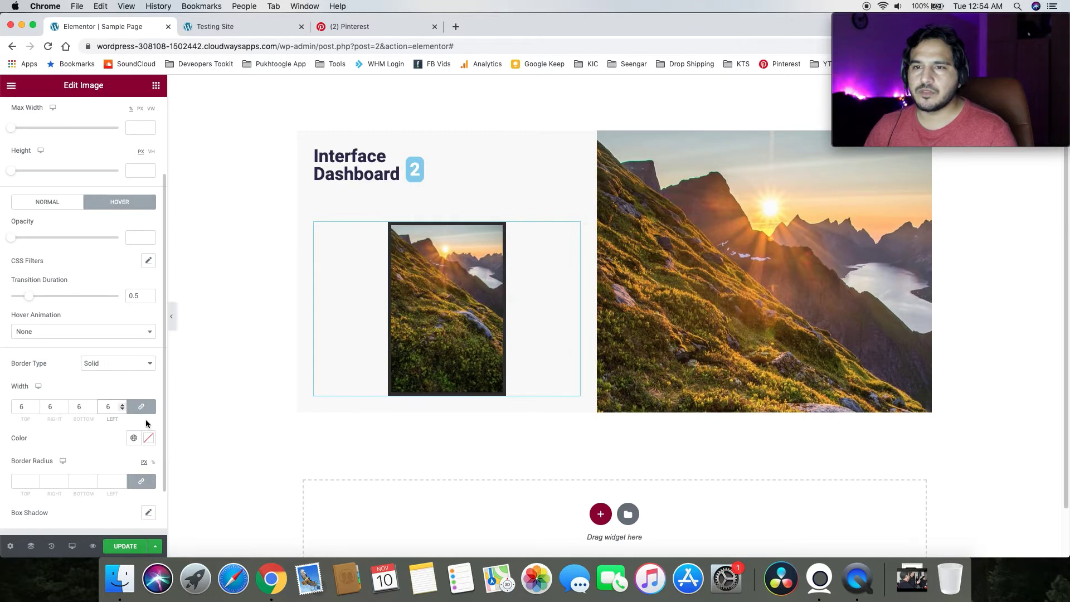
left_click(148, 437)
left_click_drag(50, 304, 0, 288)
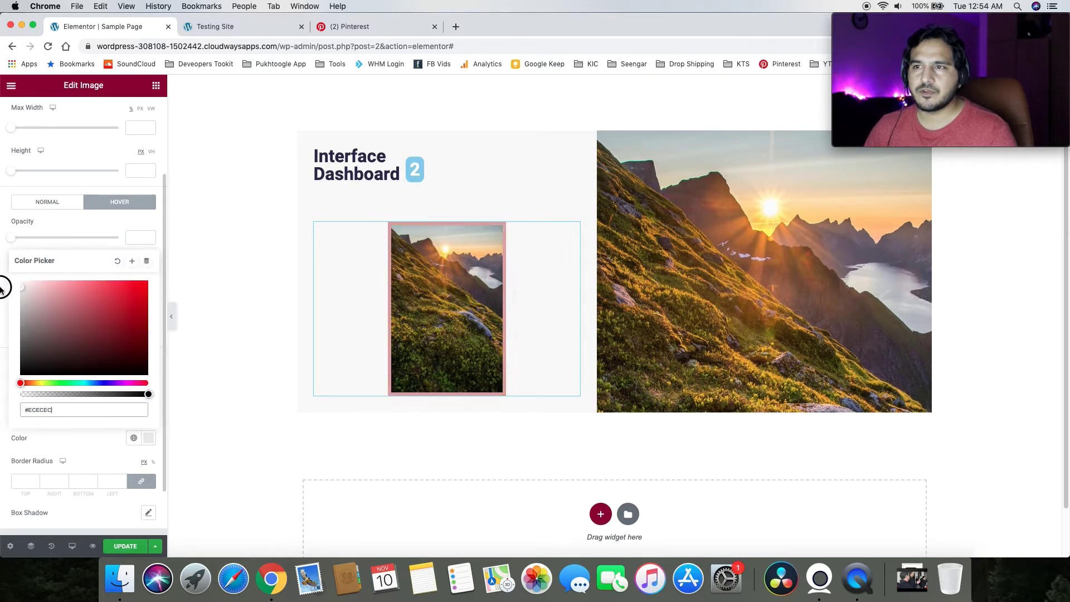
left_click(91, 454)
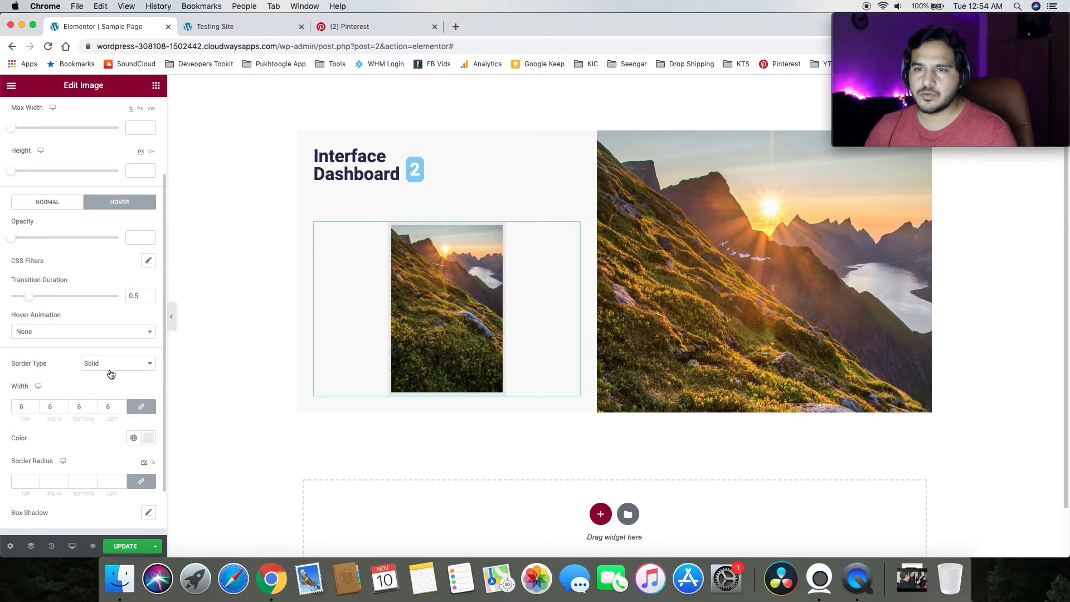
Set the image's border type to None and its border radius to 60 px on all corners
left_click(111, 363)
left_click(90, 353)
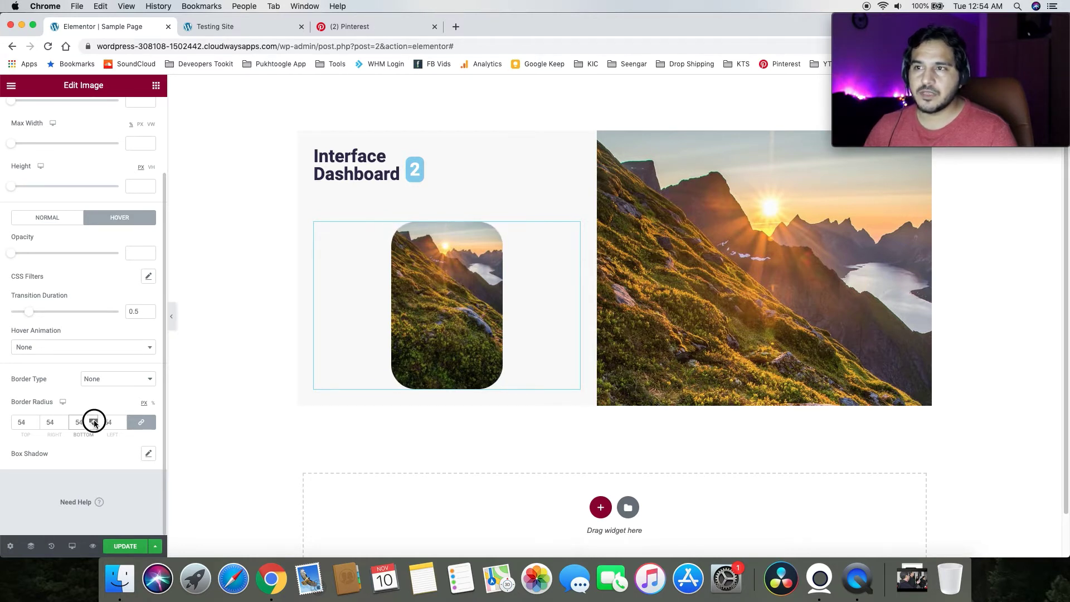
left_click(94, 421)
left_click(94, 421)
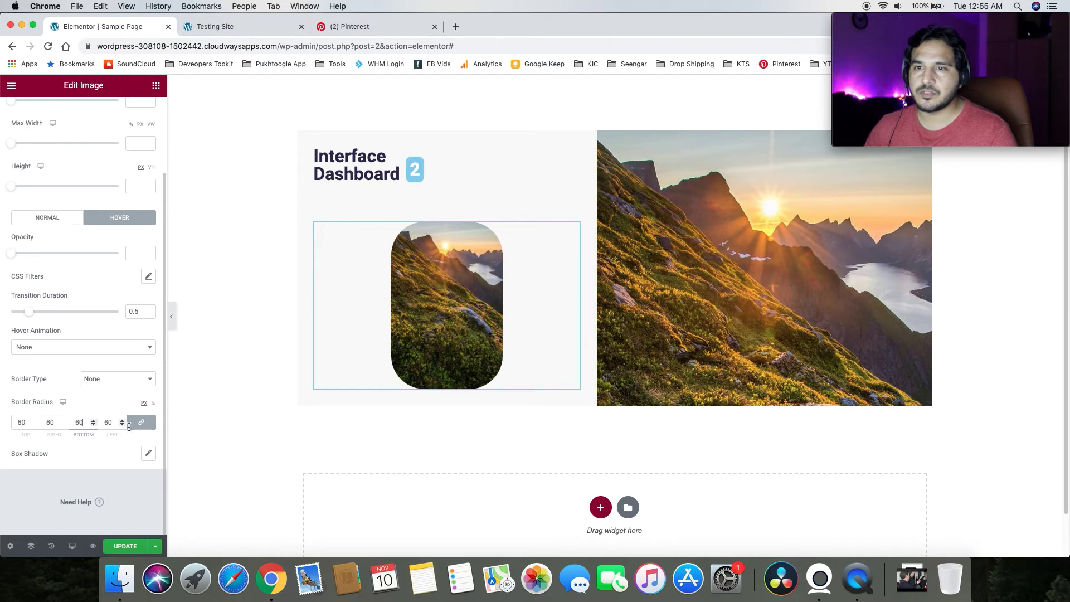
Unlink the border radius values and set the left one to 0
left_click(141, 422)
double_click(106, 421)
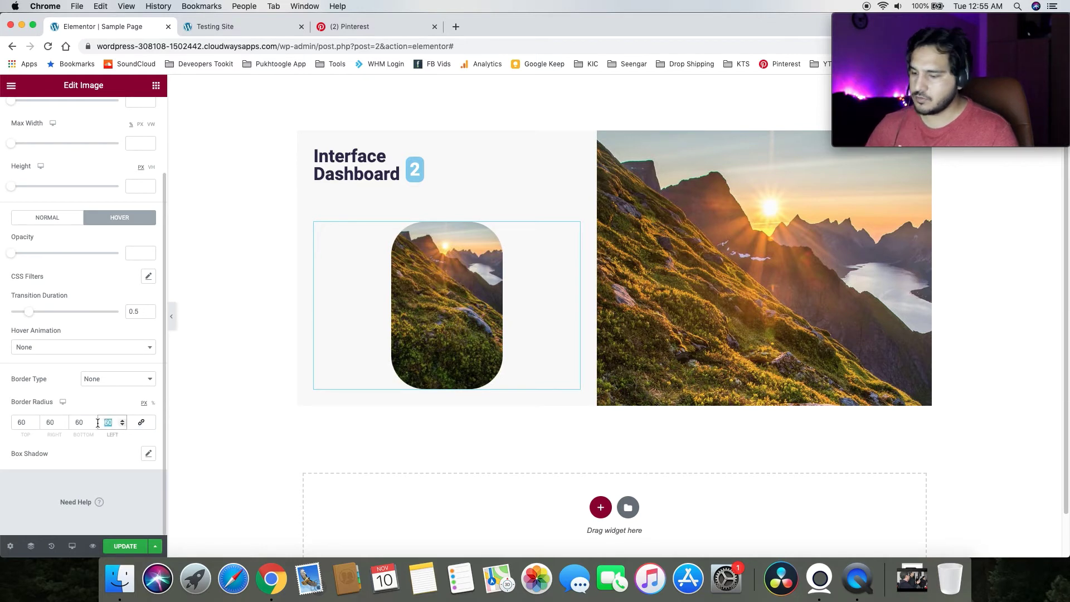
type("0")
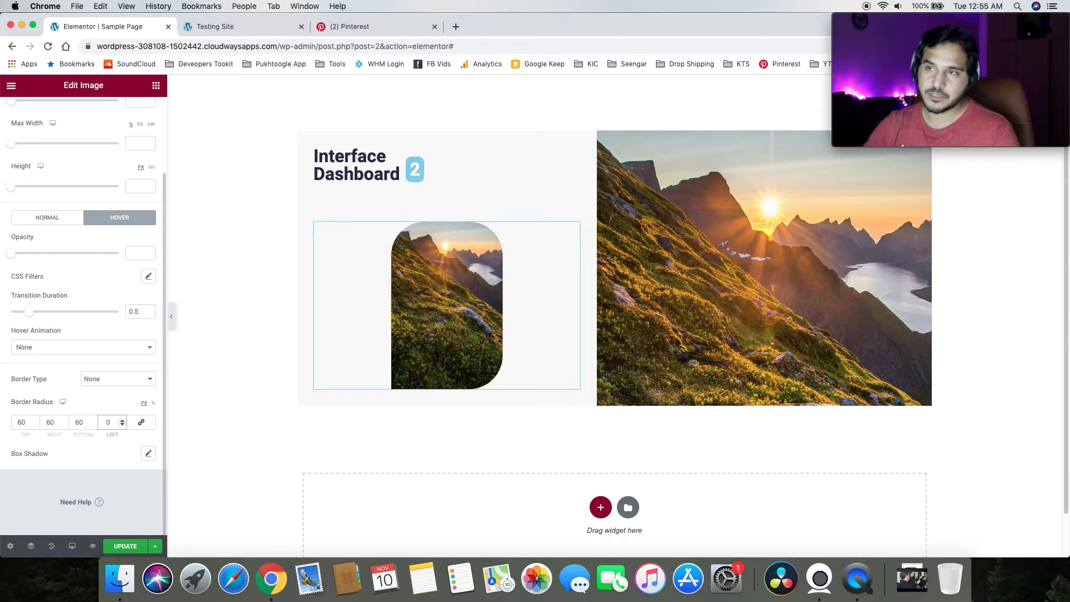
Update the page and reload the Testing Site preview to check the rounded image
left_click(138, 549)
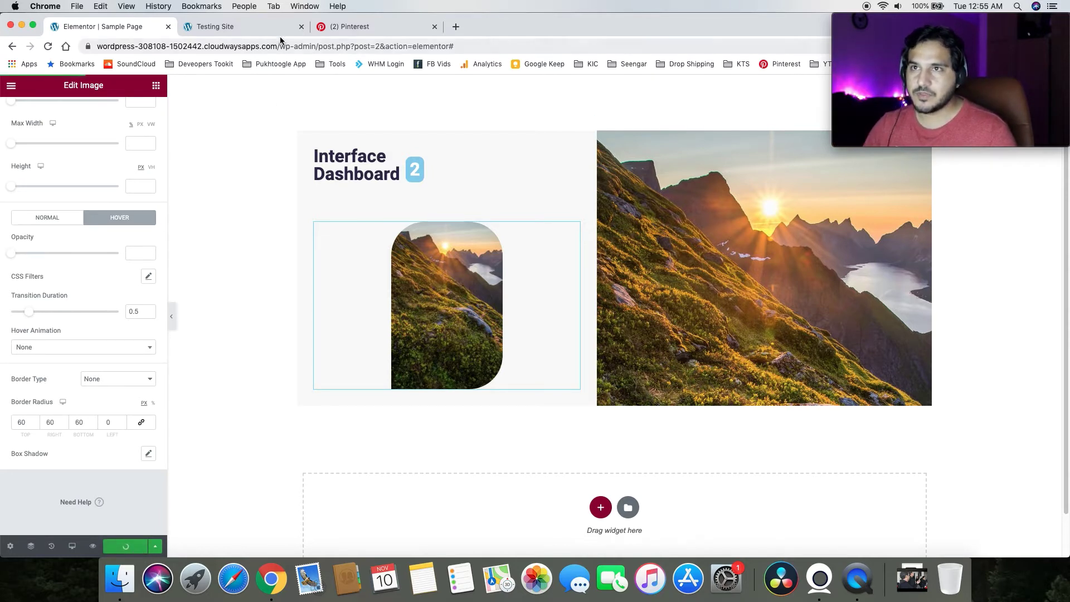
left_click(258, 25)
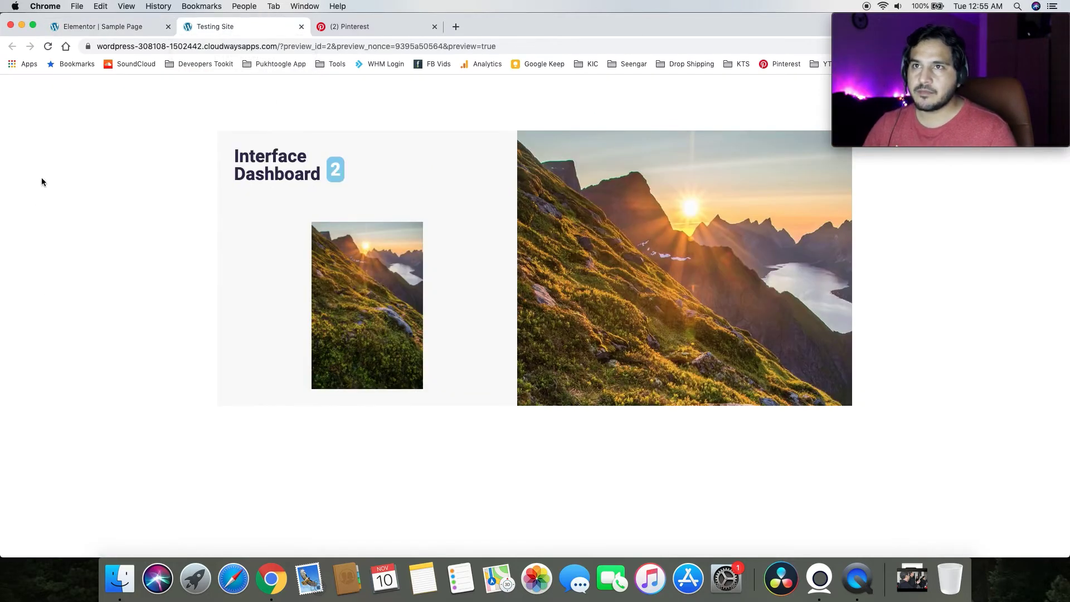
left_click(47, 47)
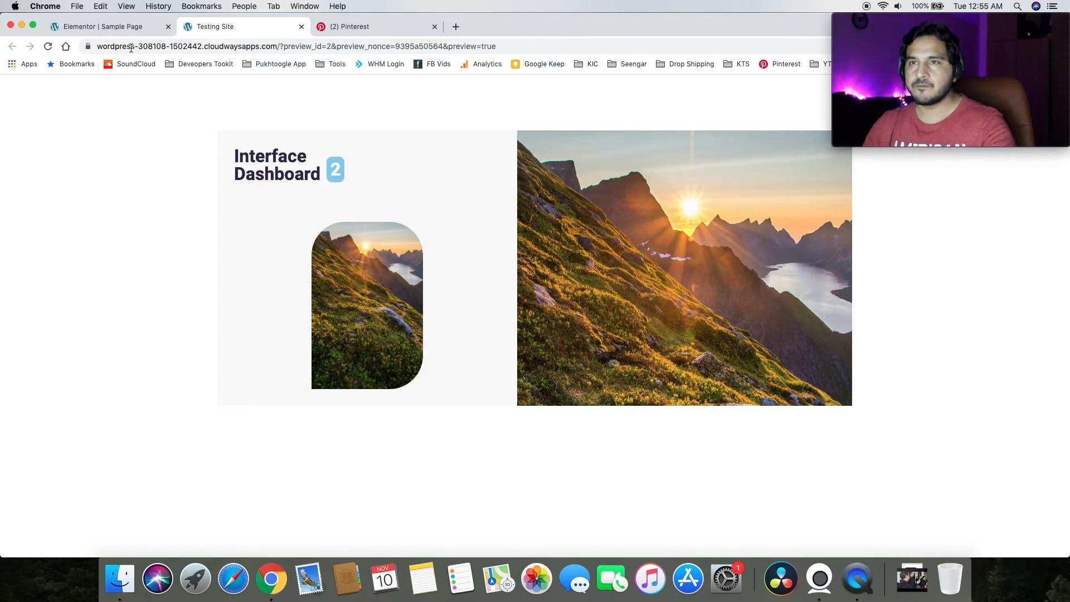
Back in the editor, add a box shadow to the image with horizontal offset about 13 and vertical offset 10
left_click(112, 28)
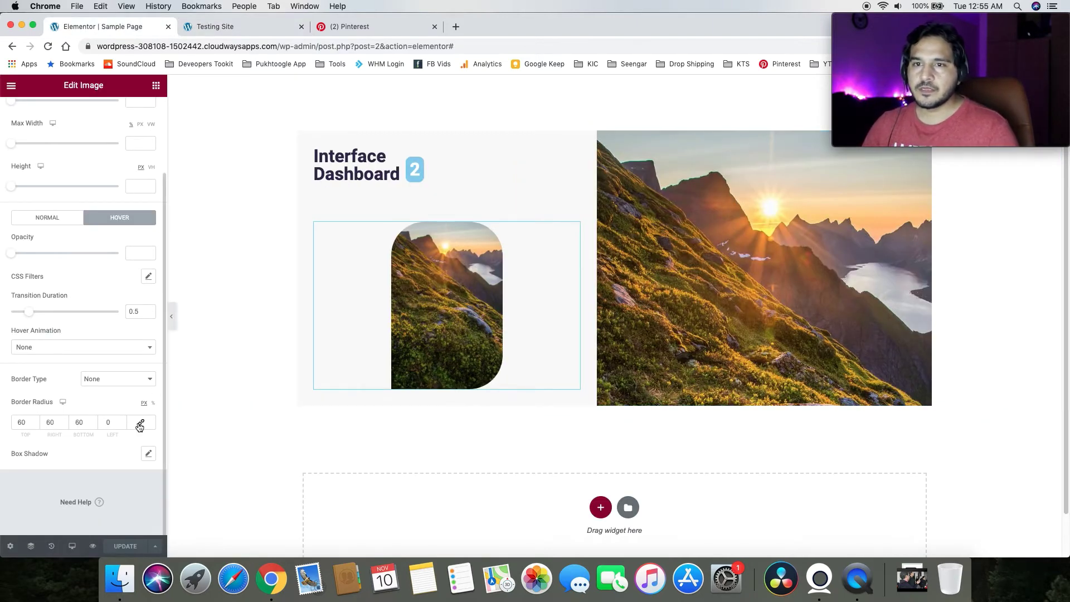
left_click(148, 453)
scroll(147, 457, "down", 3)
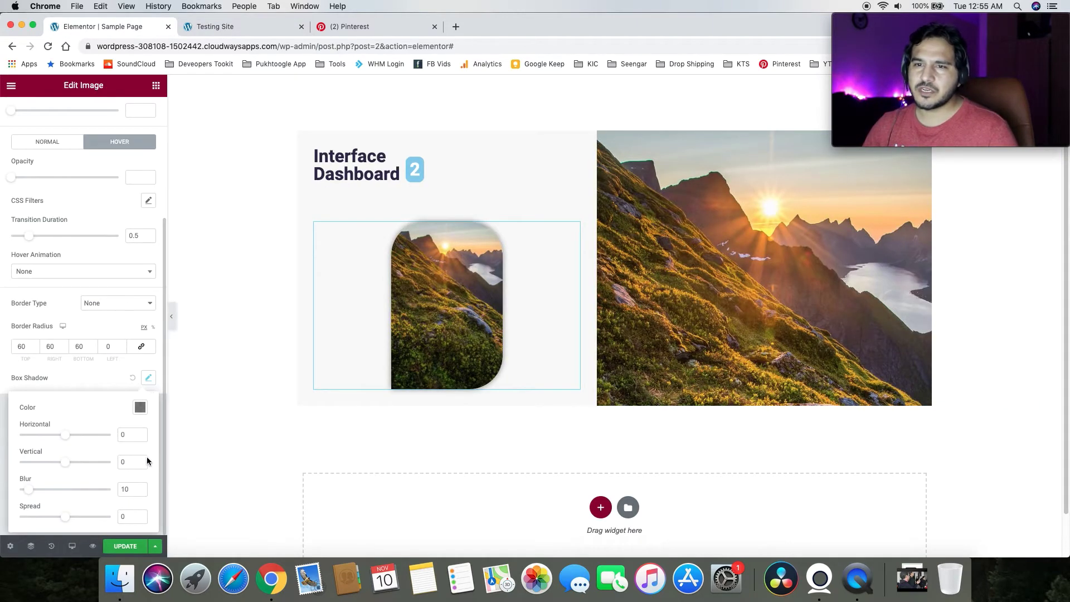
left_click_drag(67, 440, 71, 464)
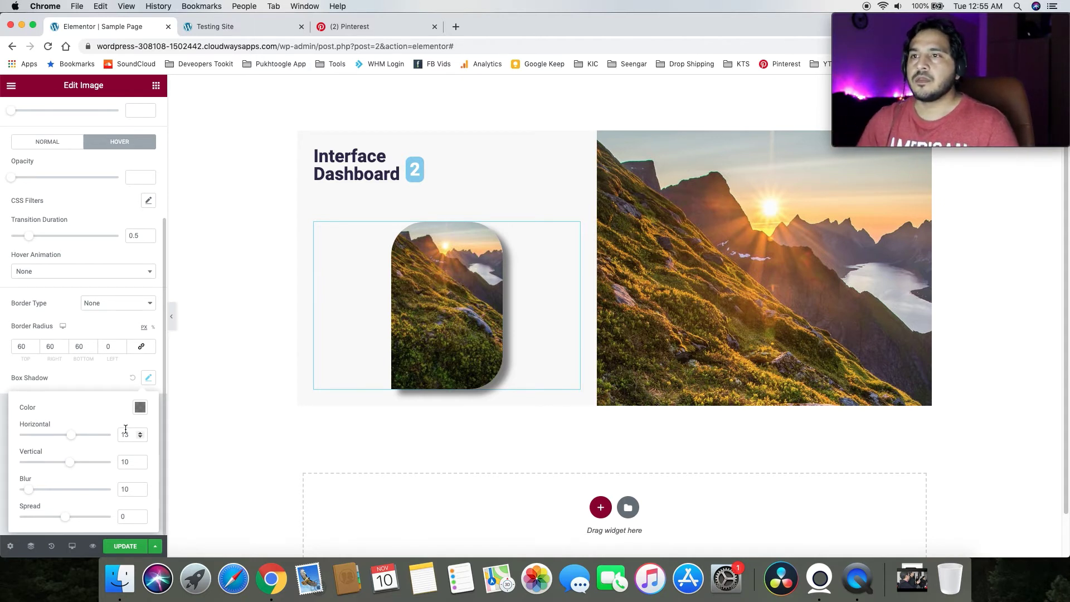
Look through the image widget's advanced settings, including margin and padding, and return to its content settings
scroll(91, 314, "up", 5)
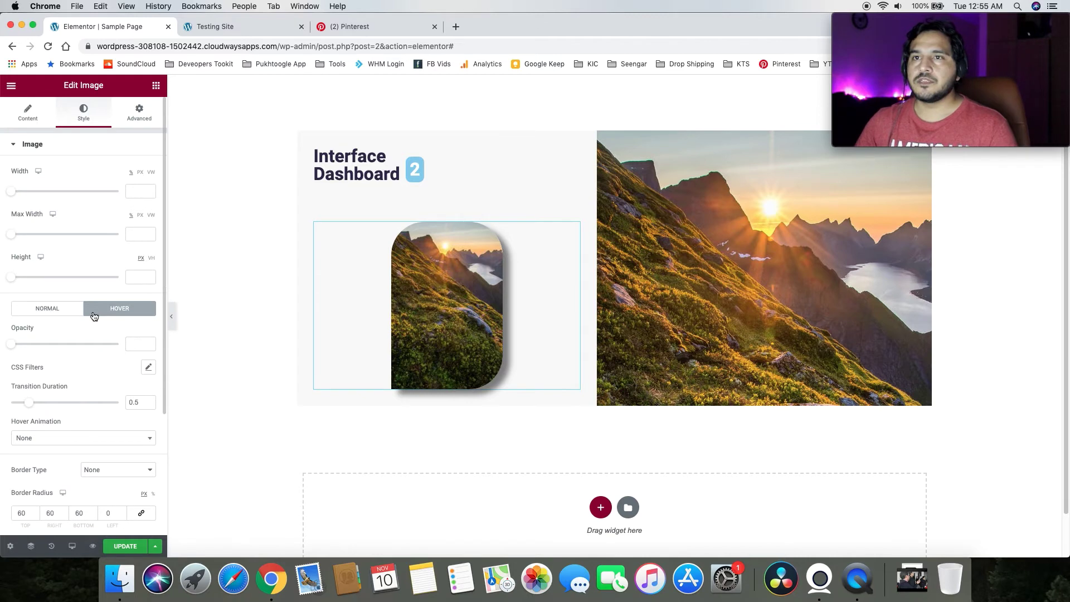
left_click(139, 113)
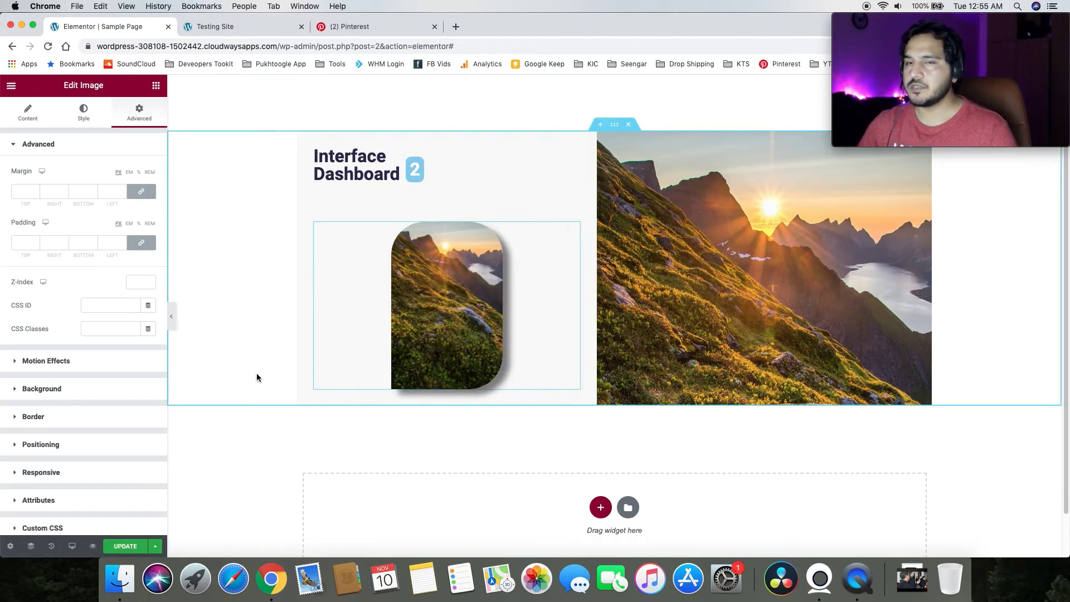
scroll(71, 398, "down", 3)
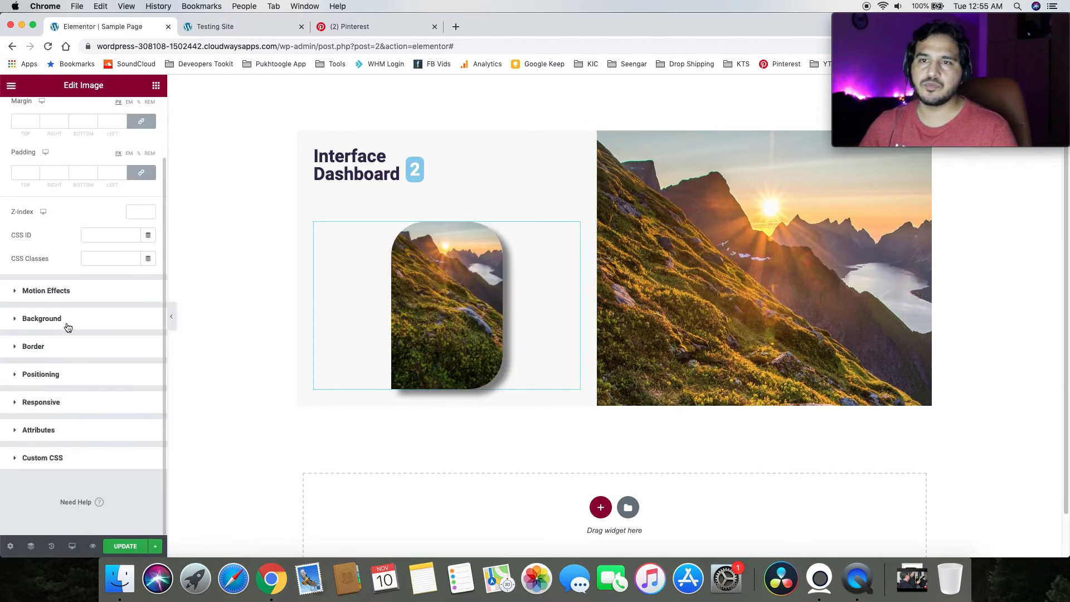
scroll(69, 327, "up", 3)
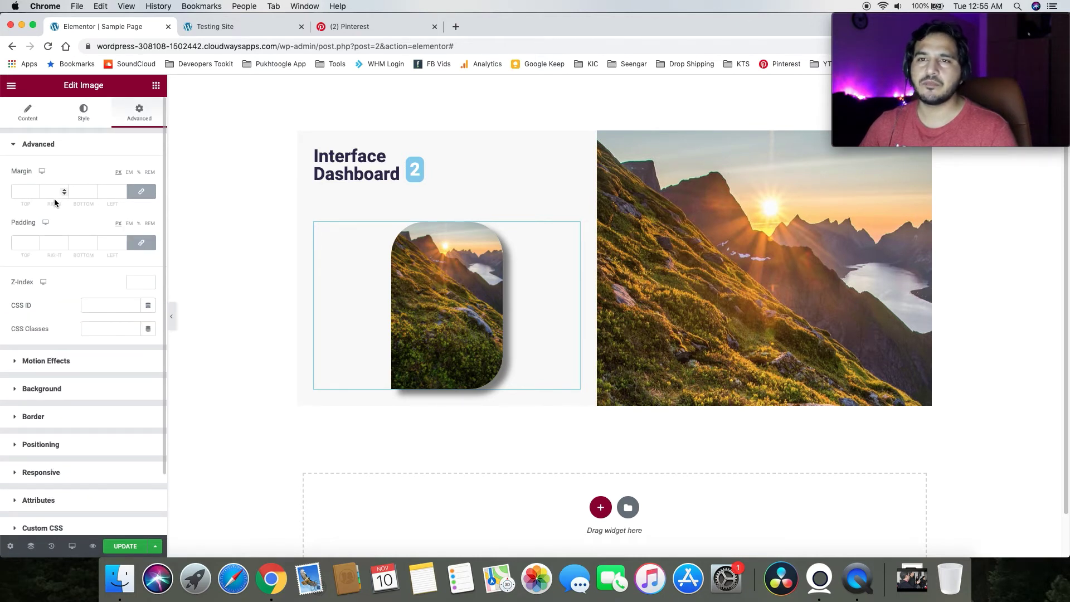
right_click(416, 326)
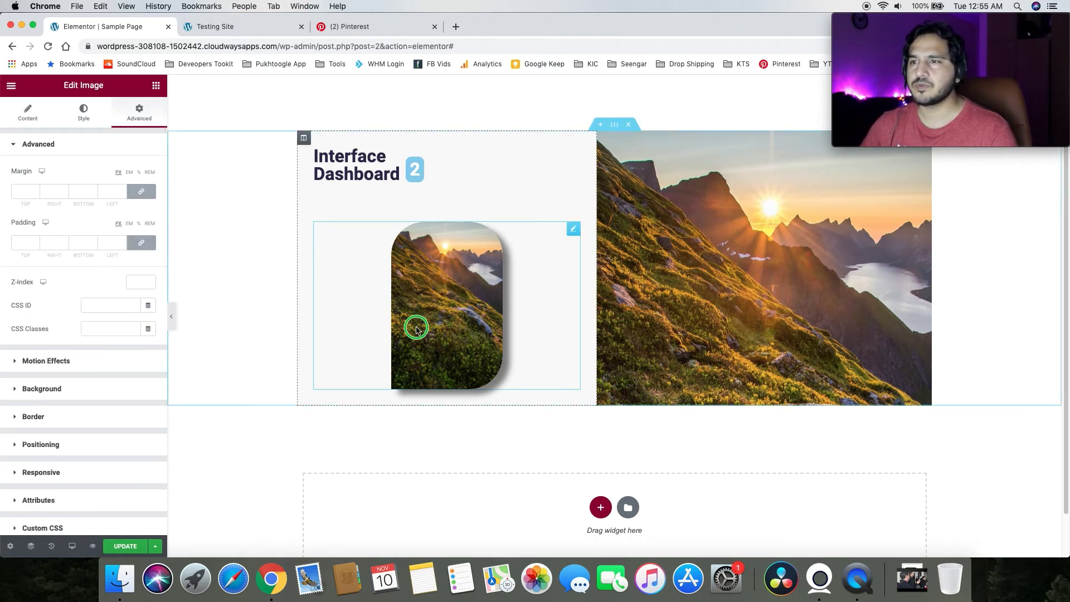
left_click(242, 272)
left_click(27, 111)
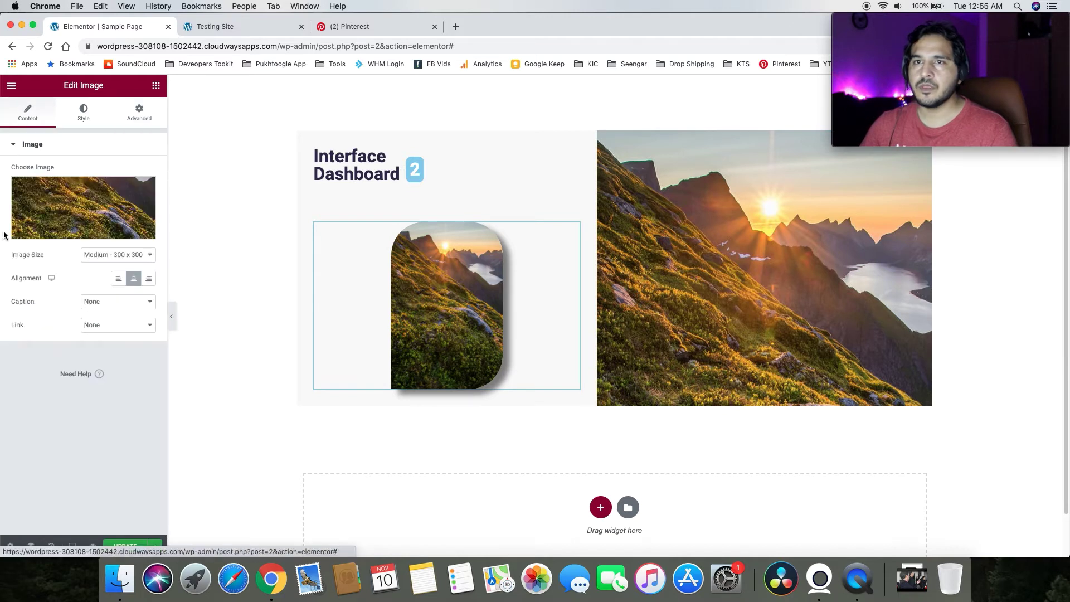
Add a Text Editor widget between the heading and the image, and append a second paragraph reading "asdfasdfasdf asdfasdf"
left_click(155, 88)
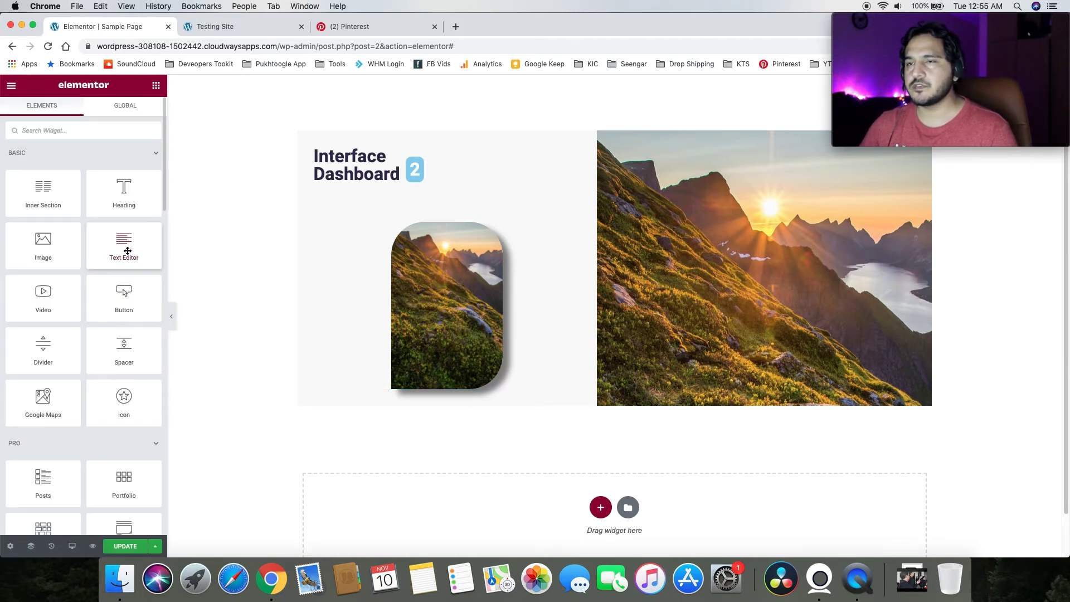
left_click_drag(127, 250, 410, 222)
left_click(116, 296)
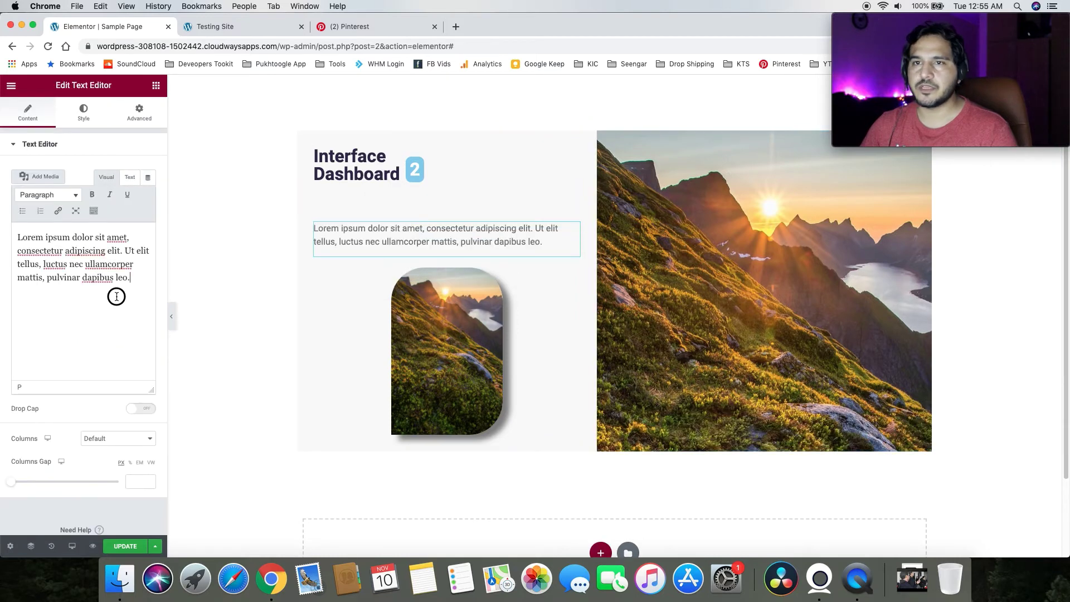
key("Return")
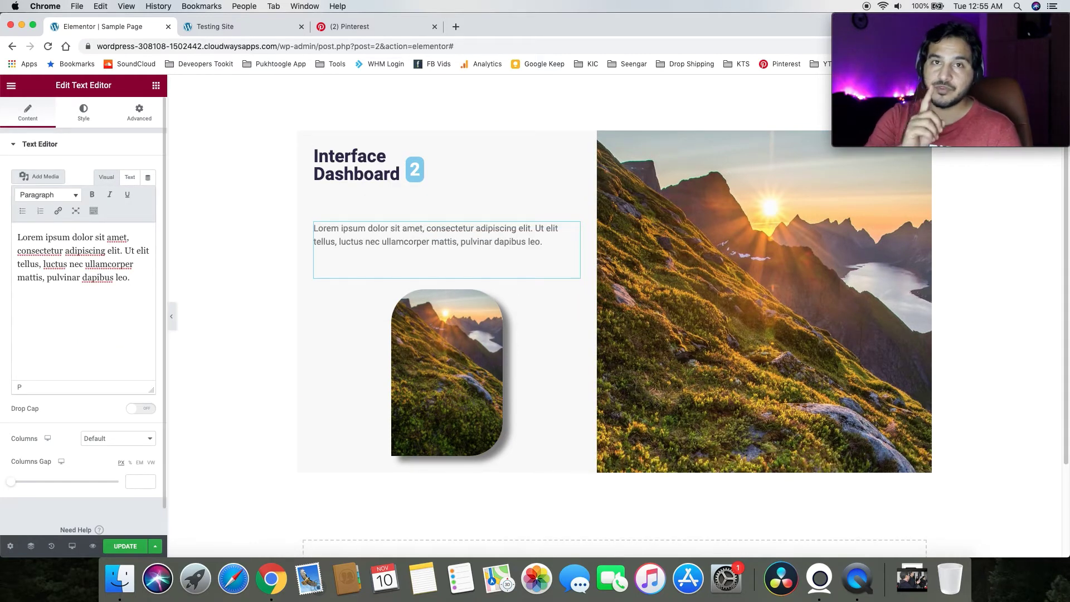
type("asdfasdfasdf asdfasdf")
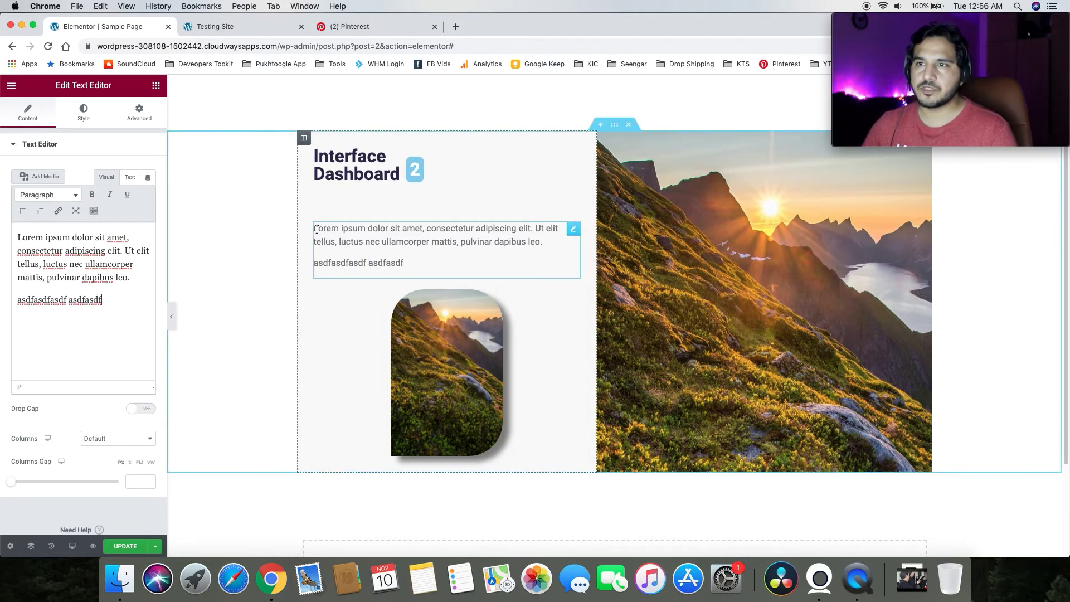
Enable the drop cap for the text, toggling it off and on to compare
left_click(141, 409)
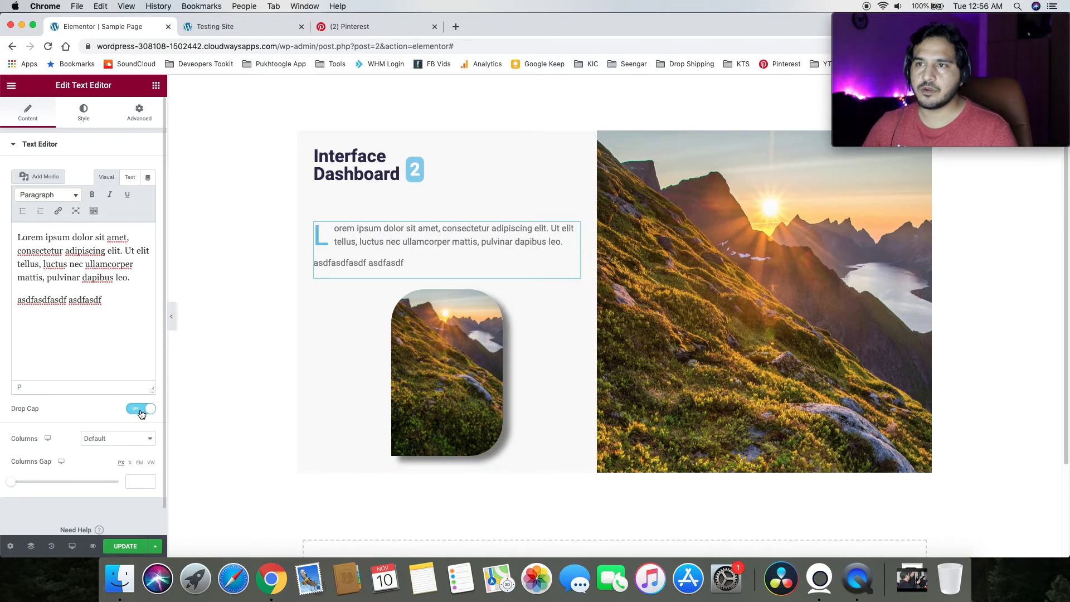
left_click(141, 410)
left_click(140, 411)
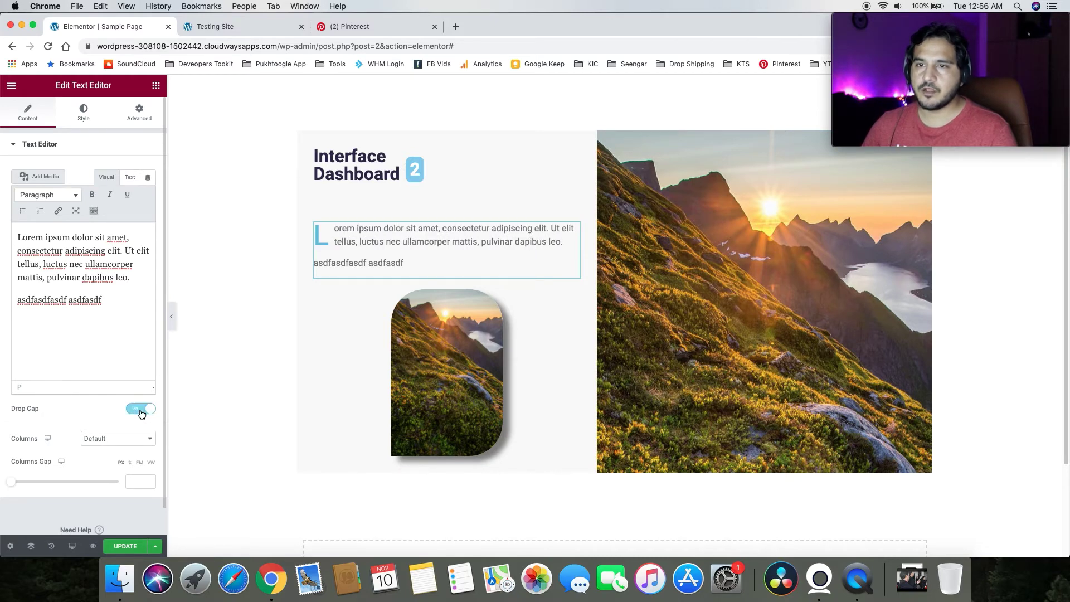
Try the text in 2 columns, set the columns to 1, and check the text's HTML view before returning to the visual view
left_click(130, 443)
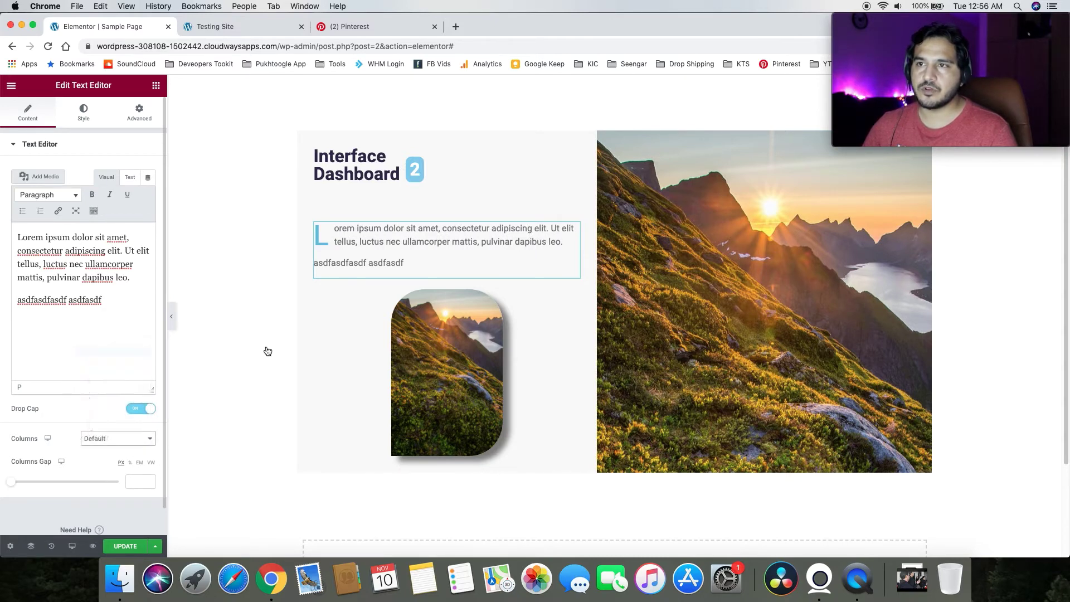
left_click(91, 353)
left_click(103, 442)
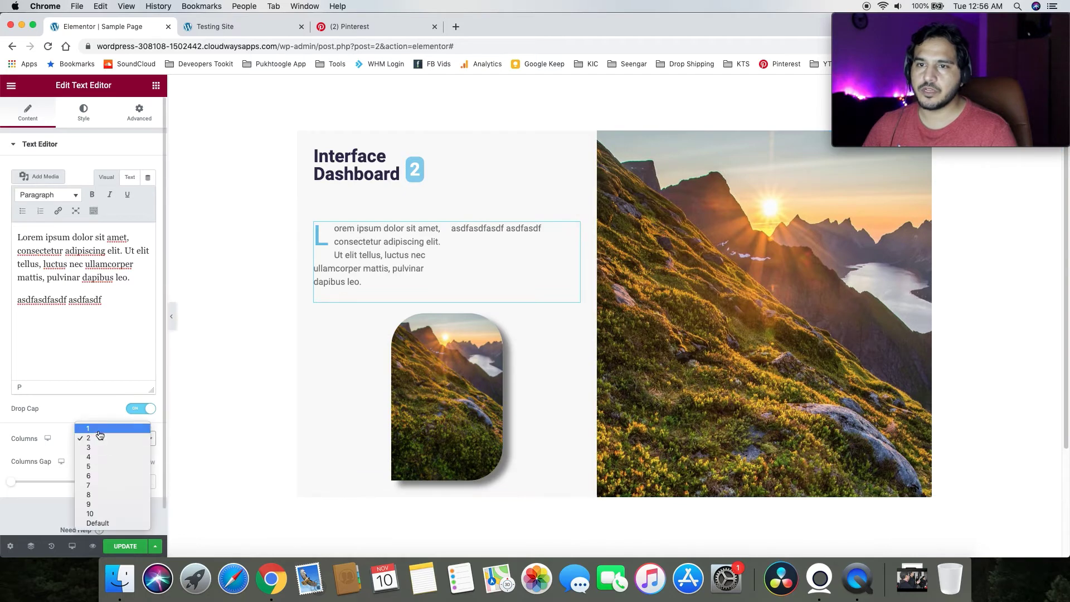
left_click(100, 430)
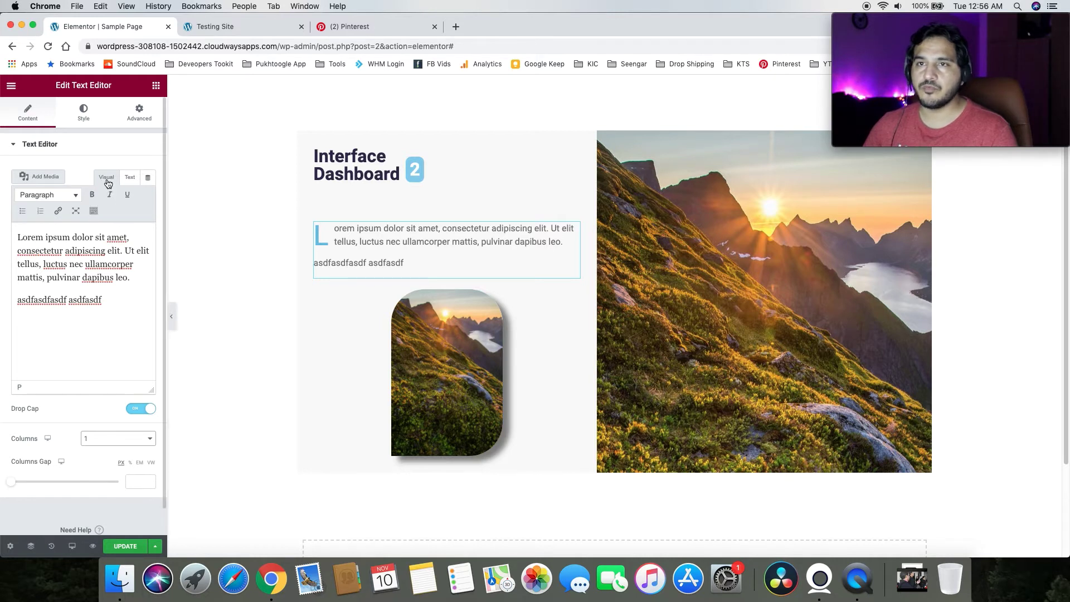
left_click(130, 178)
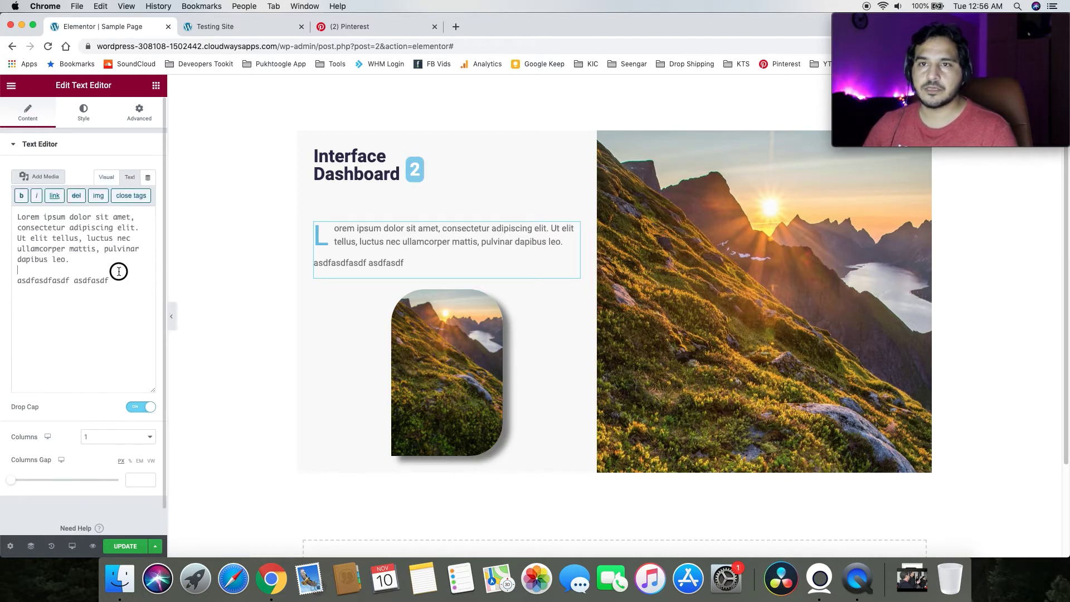
left_click(106, 177)
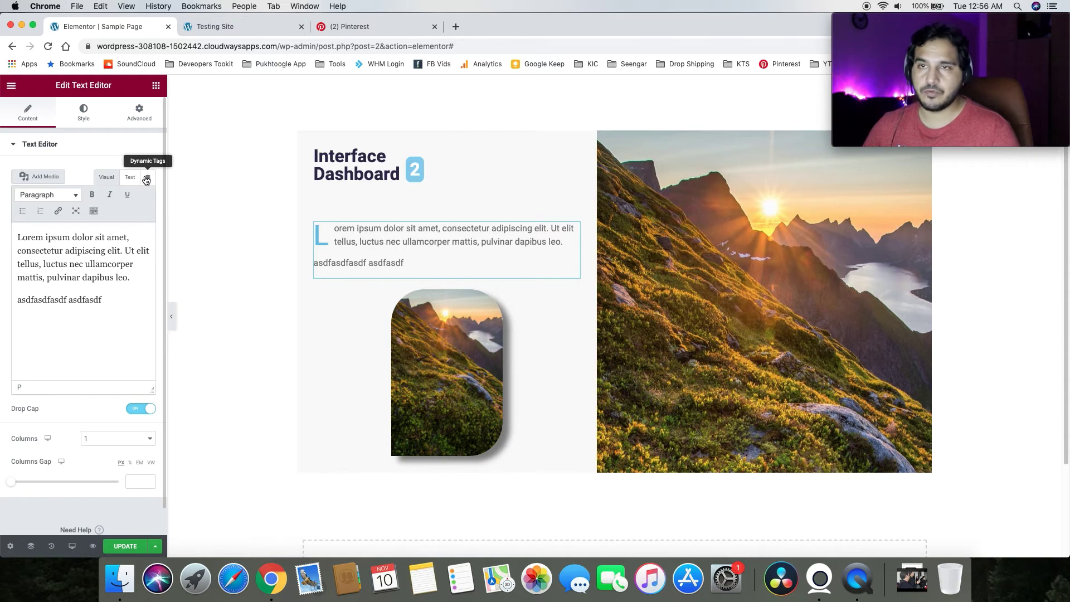
Style the drop cap with a black primary color, a space of 13 and a much larger typography size
left_click(88, 116)
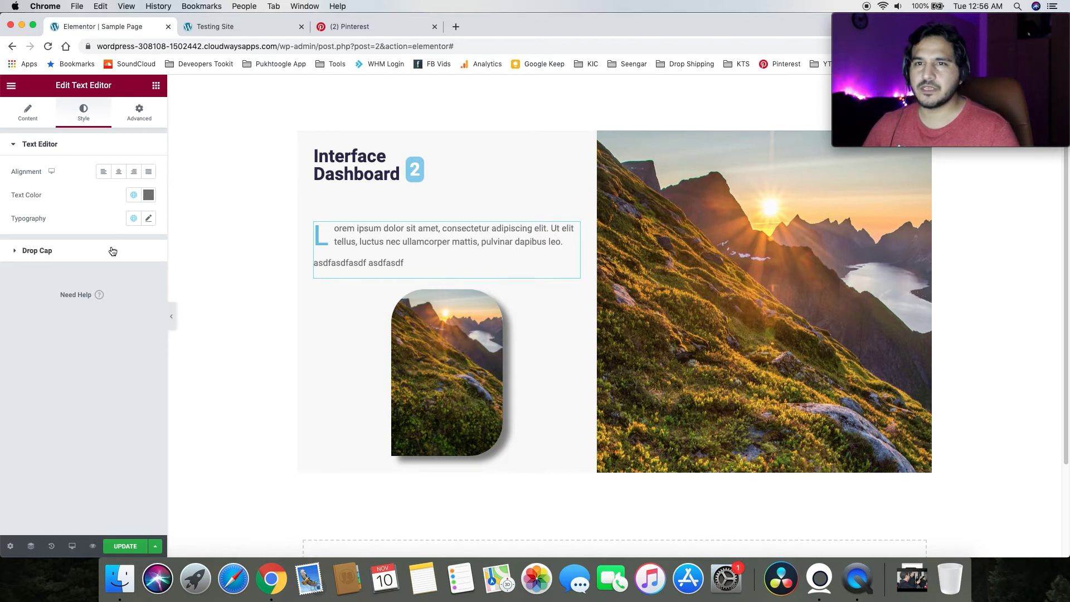
left_click(133, 251)
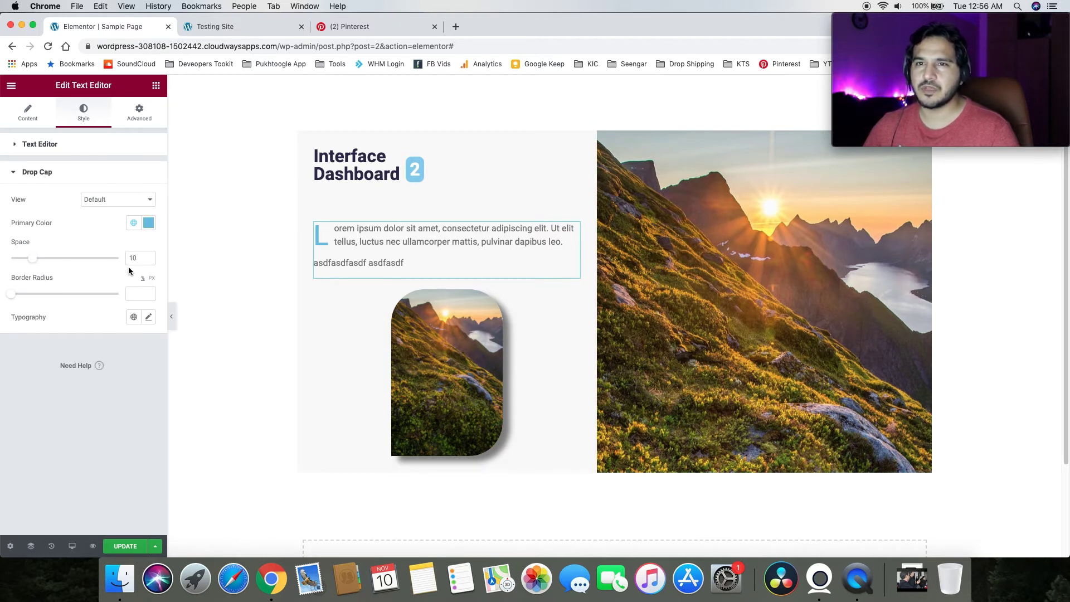
left_click(148, 222)
left_click(73, 213)
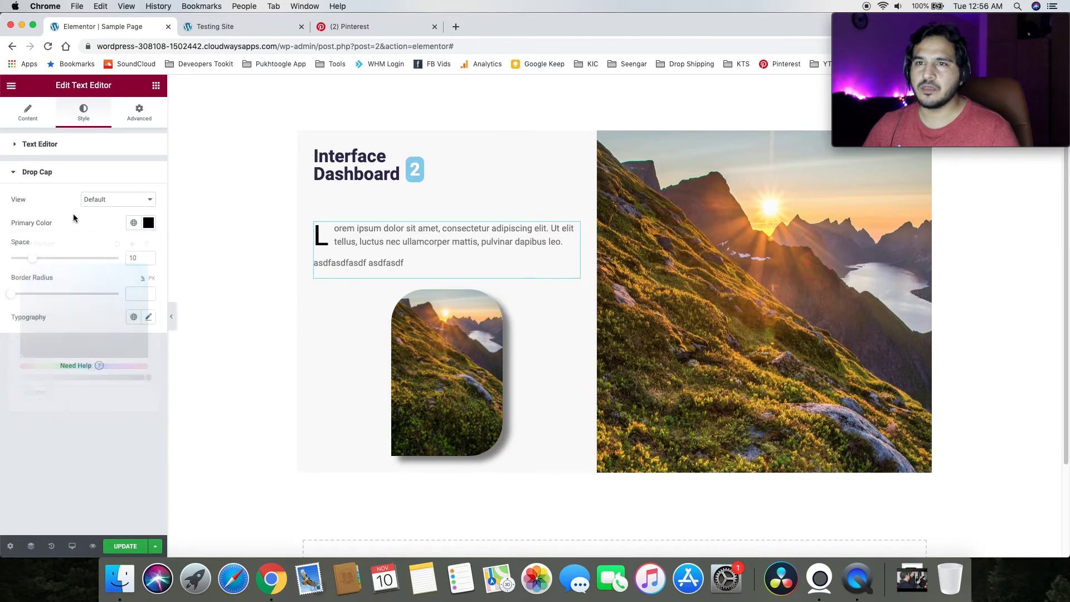
mouse_move(36, 258)
left_mouse_down()
mouse_move(46, 262)
mouse_move(39, 258)
left_mouse_up()
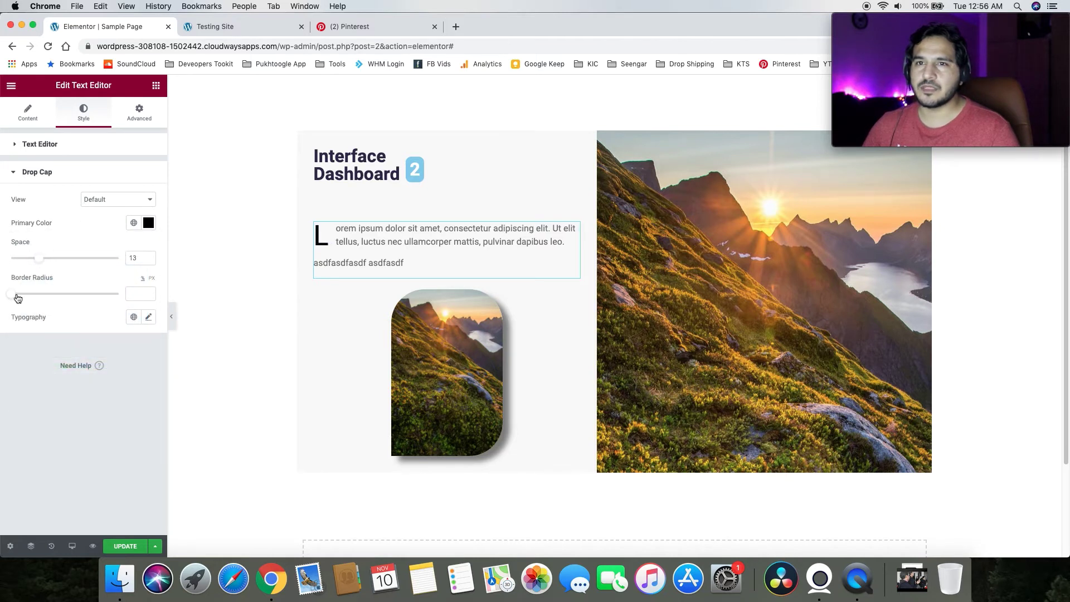
left_click(148, 317)
left_click_drag(20, 412, 79, 413)
left_click(54, 223)
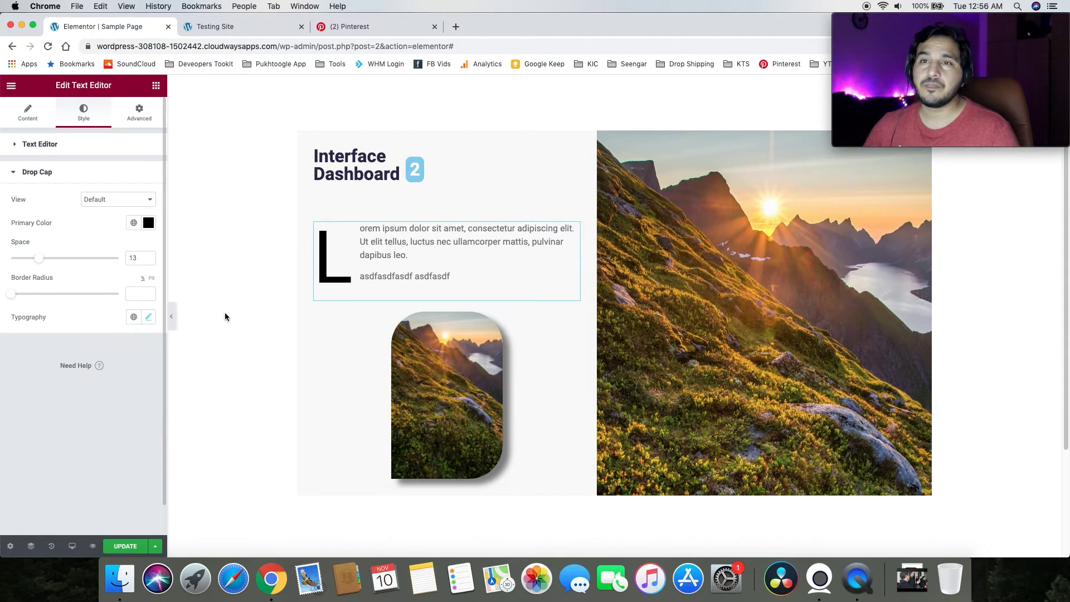
Delete the text editor widget and the rounded image widget below the heading
left_click(156, 87)
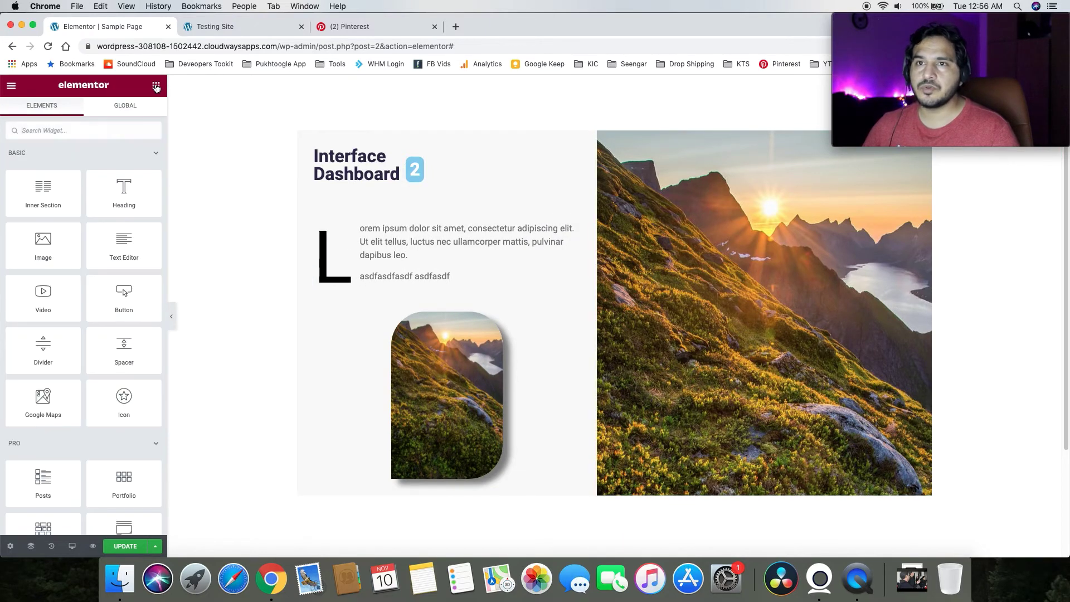
right_click(379, 293)
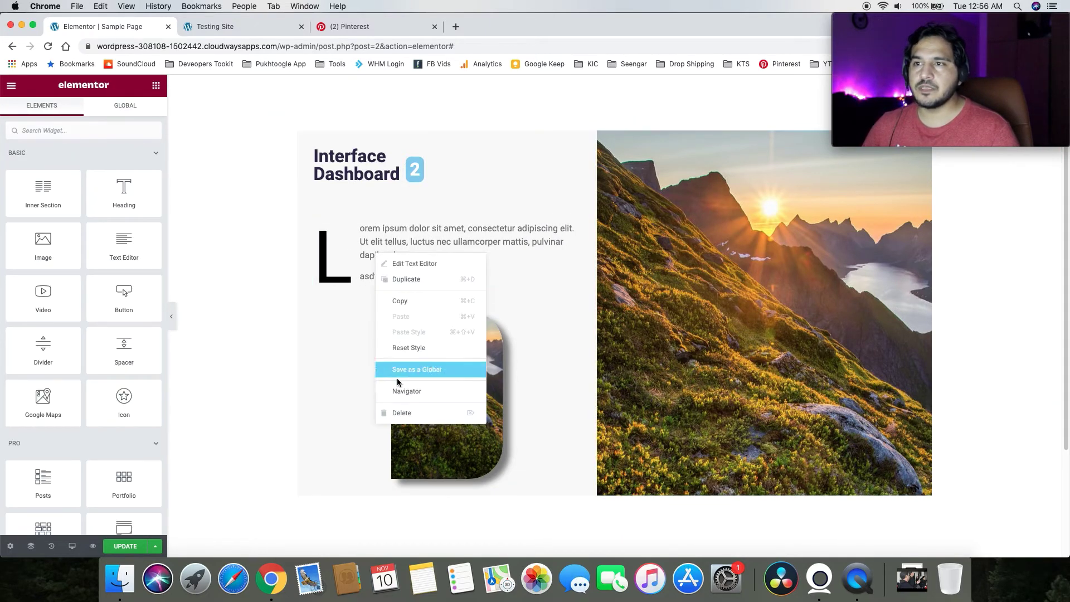
left_click(399, 410)
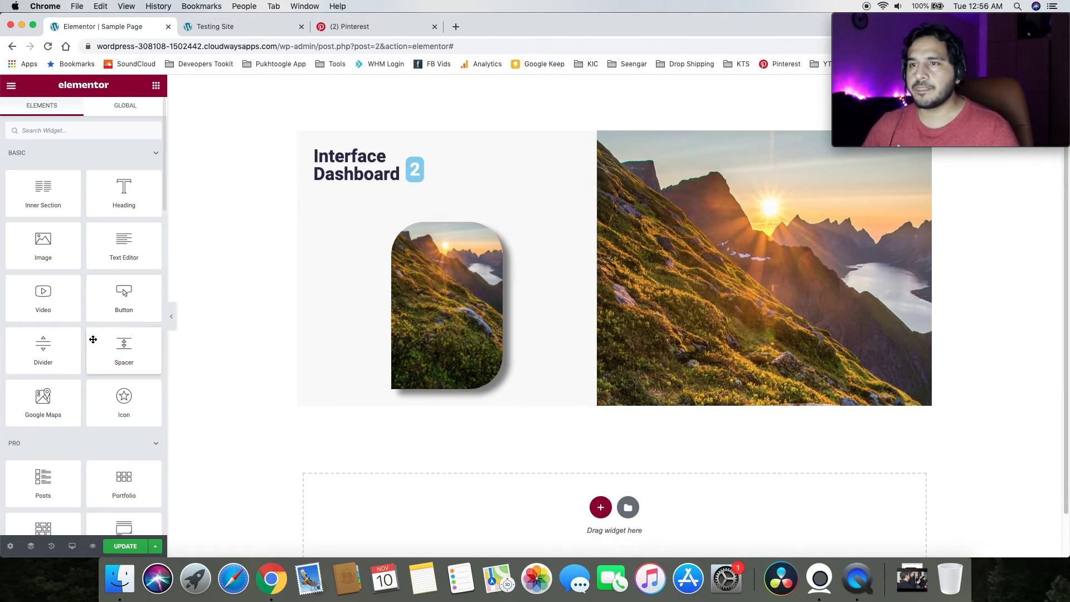
right_click(490, 334)
left_click(530, 487)
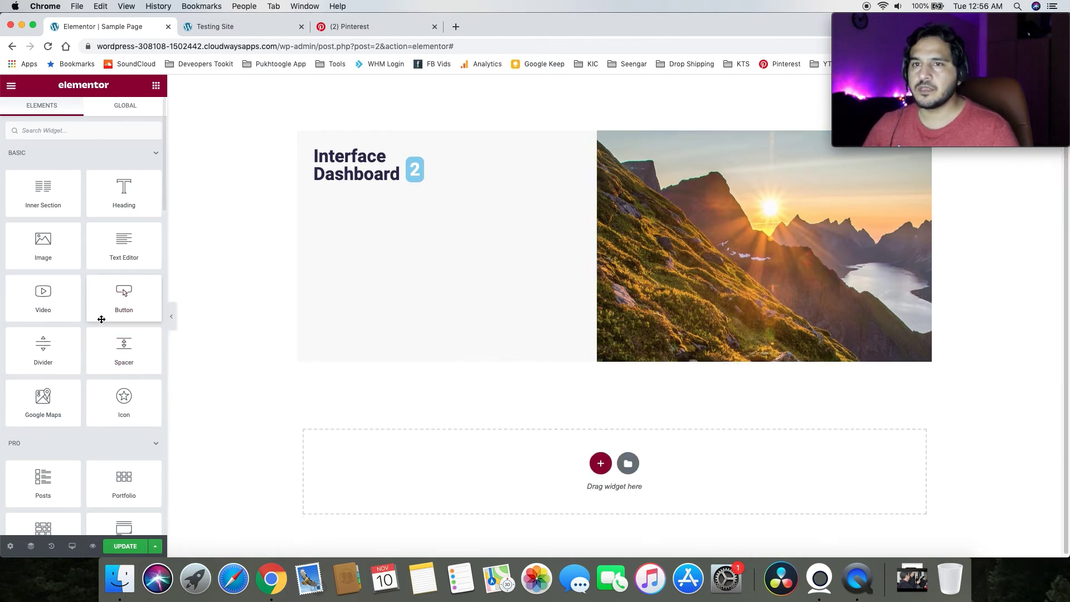
Add a Video widget below the heading and review its source options, keeping YouTube
left_click_drag(51, 301, 478, 206)
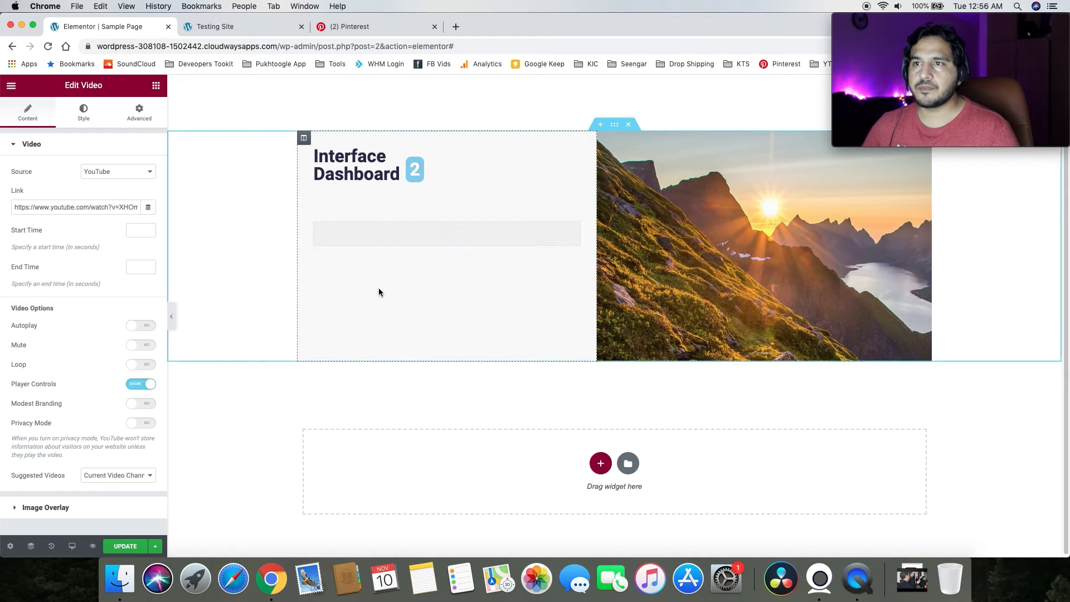
left_click(111, 172)
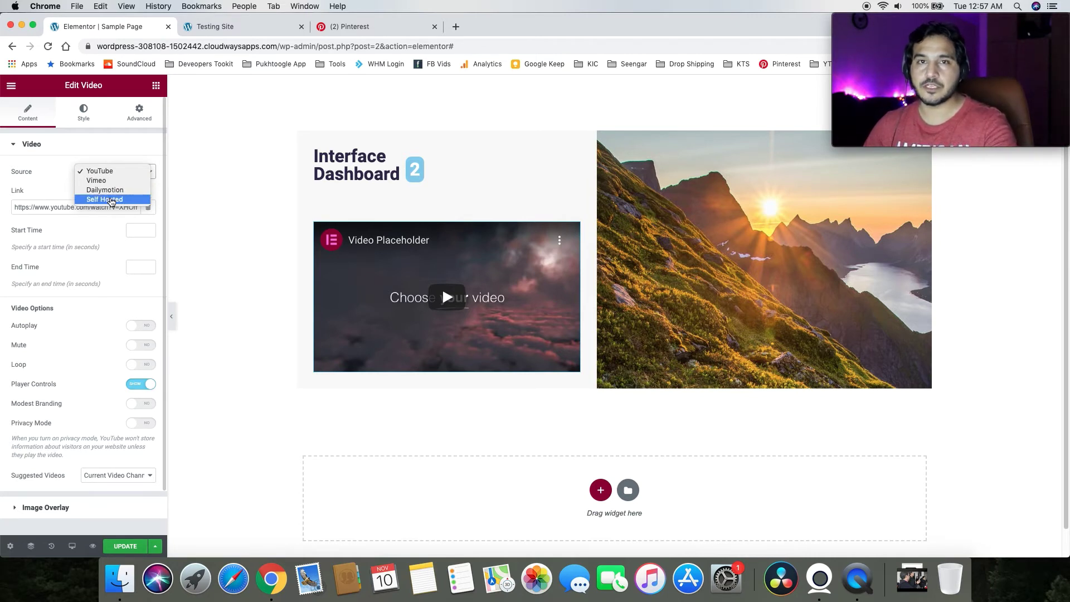
left_click(40, 184)
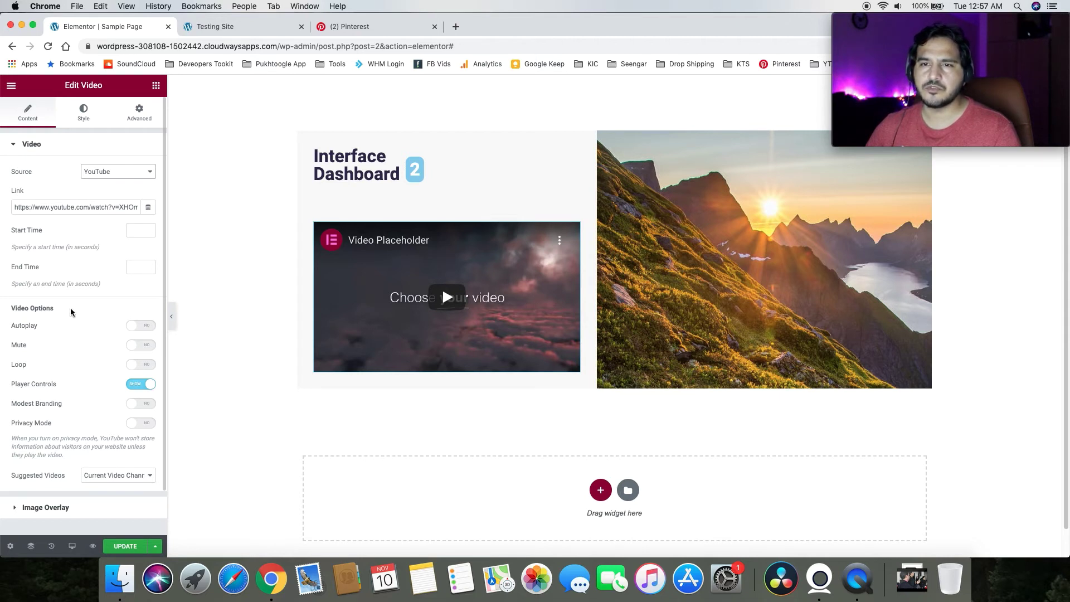
Enable the video's image overlay with the sunset mountain photo from the media library, and test playing through it
scroll(70, 310, "down", 2)
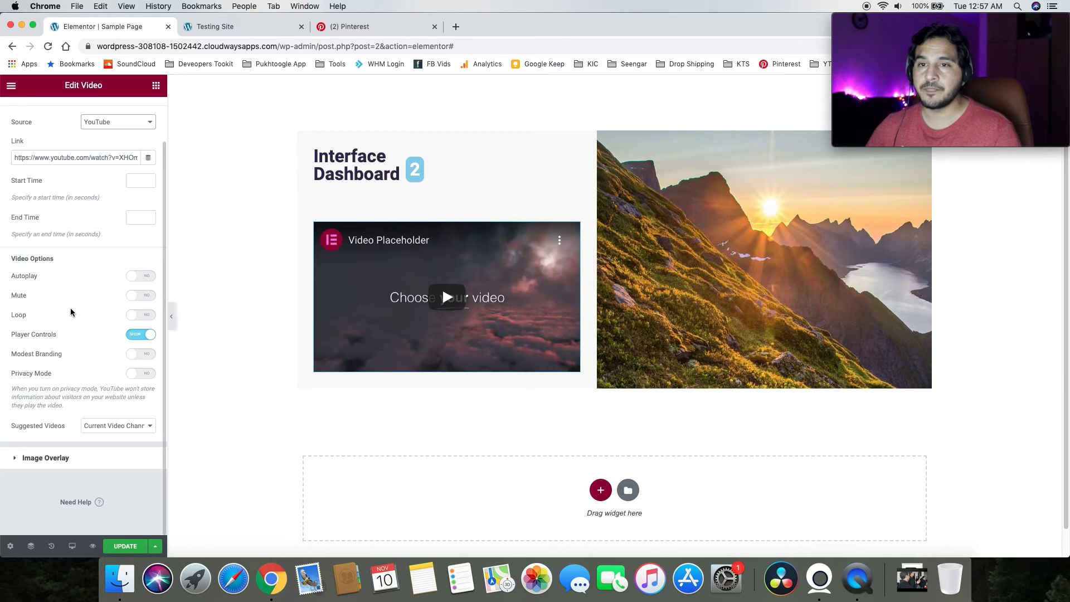
left_click(62, 458)
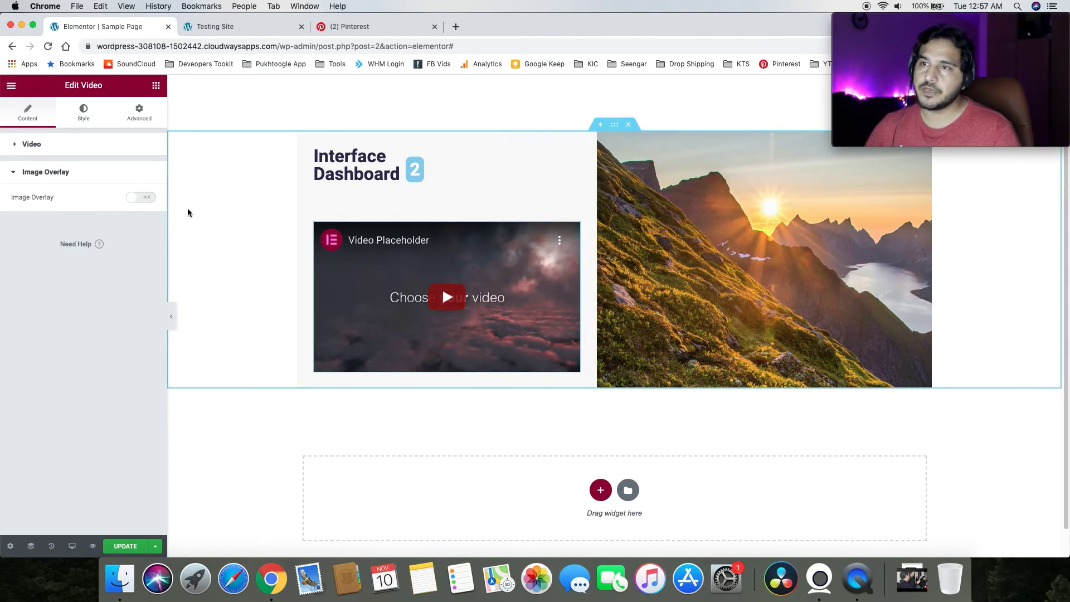
left_click(140, 198)
left_click(49, 244)
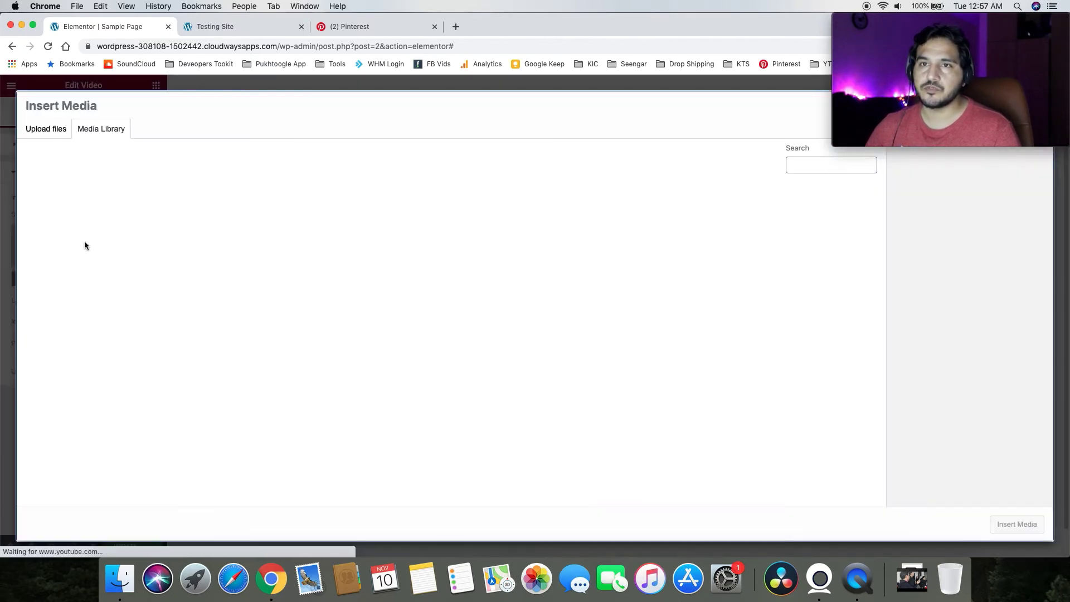
left_click(217, 230)
left_click(1023, 524)
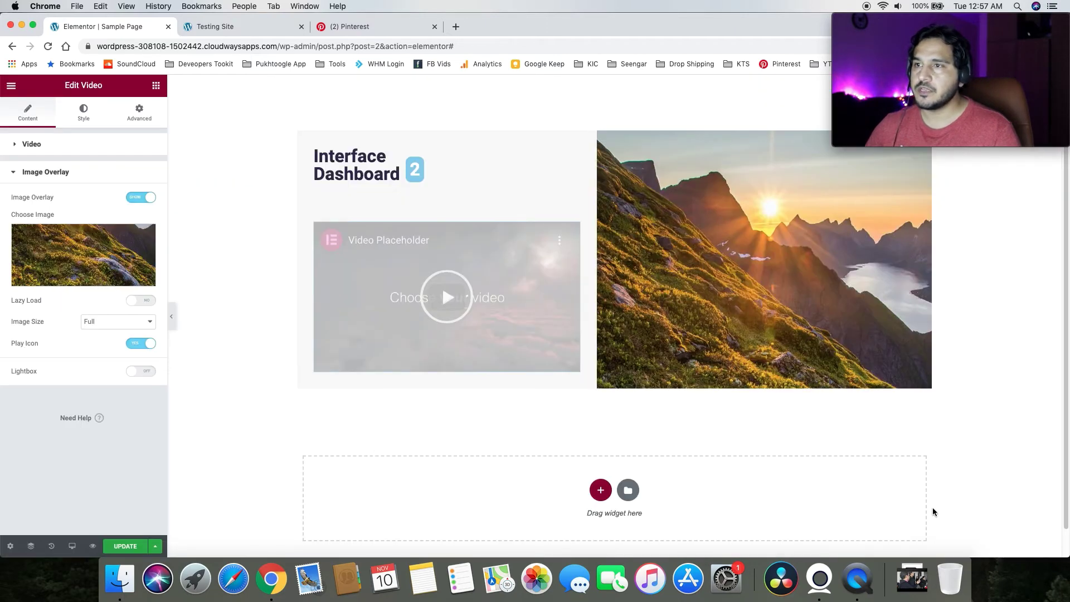
left_click(444, 300)
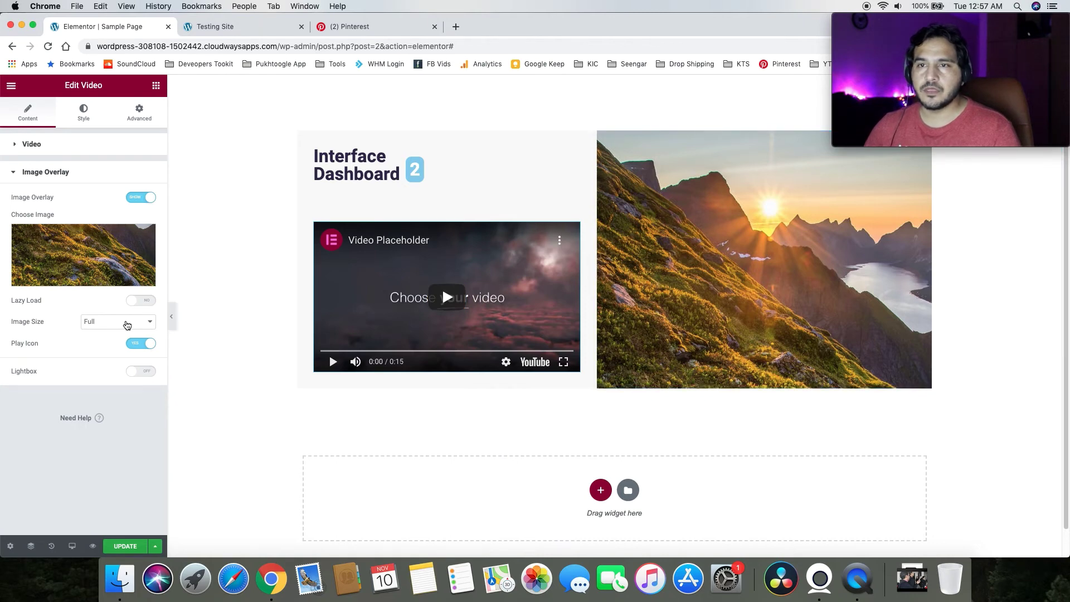
Reinsert the sunset mountain photo as the video overlay and set its image size to Medium Large - 768 x 0
left_click(134, 279)
left_click(236, 241)
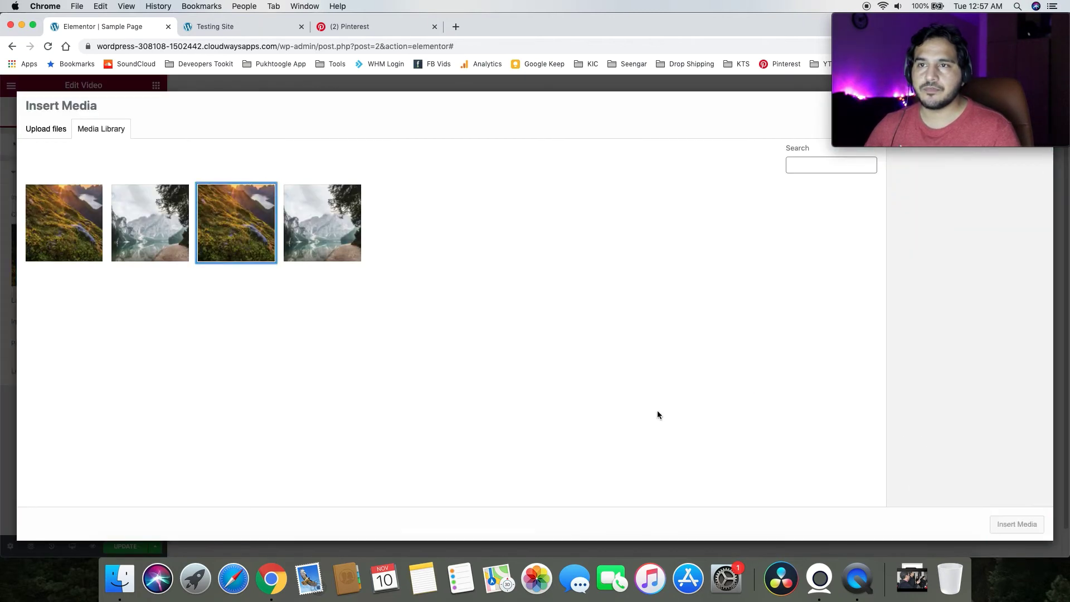
left_click(234, 215)
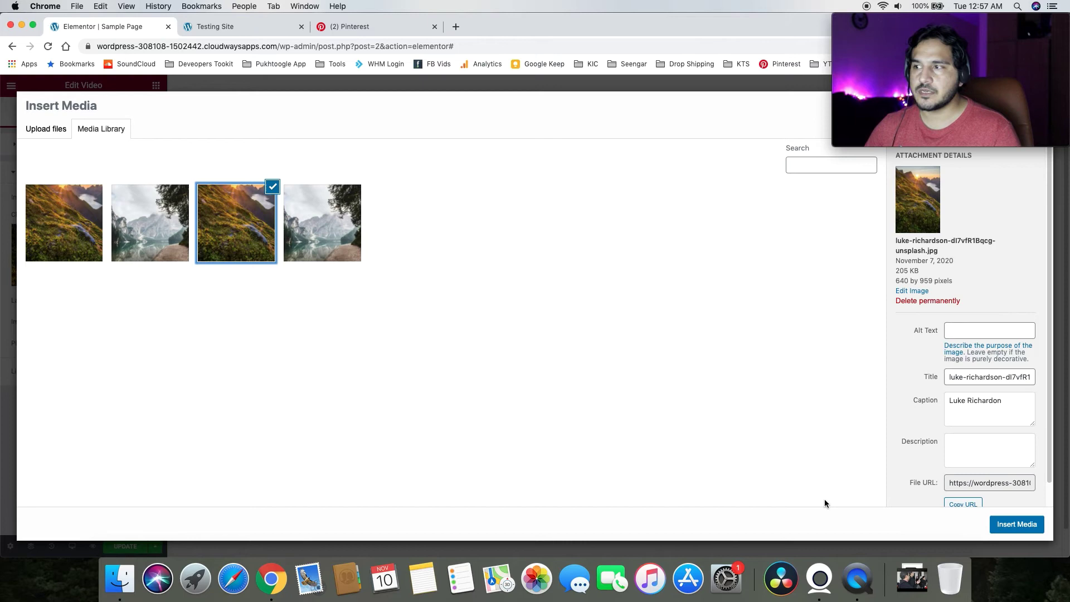
left_click(1024, 523)
left_click(93, 323)
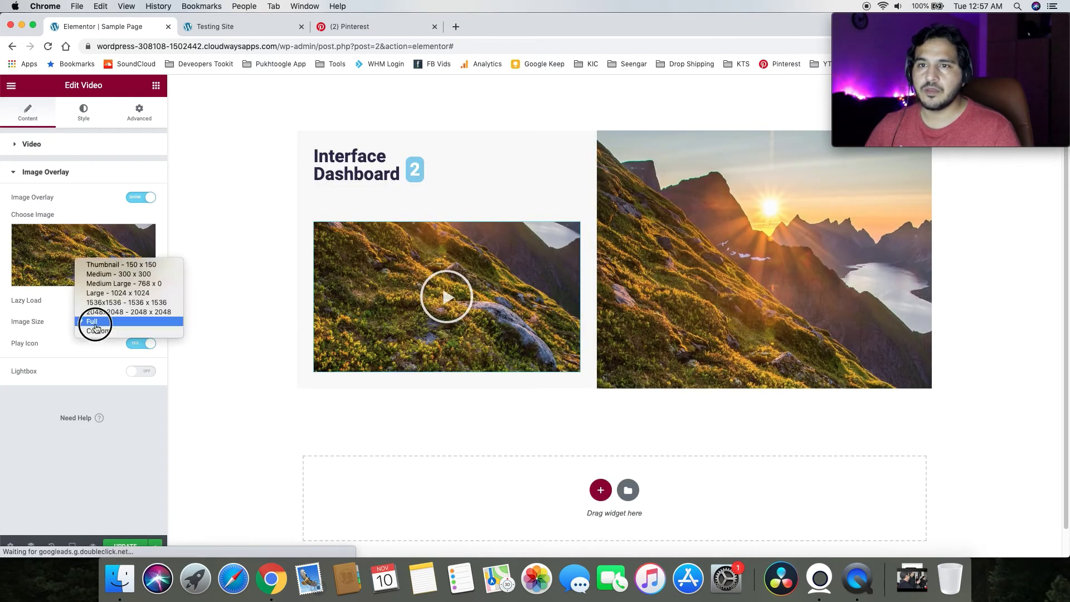
left_click(107, 284)
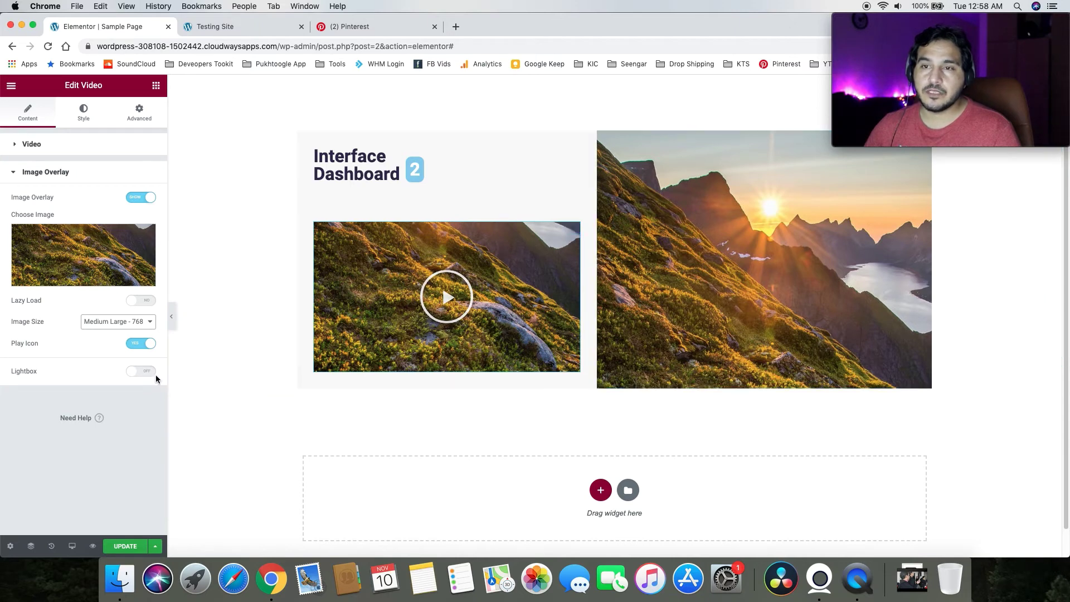
Turn on the lightbox for the video overlay, open the video in it to test, and close it
left_click(140, 371)
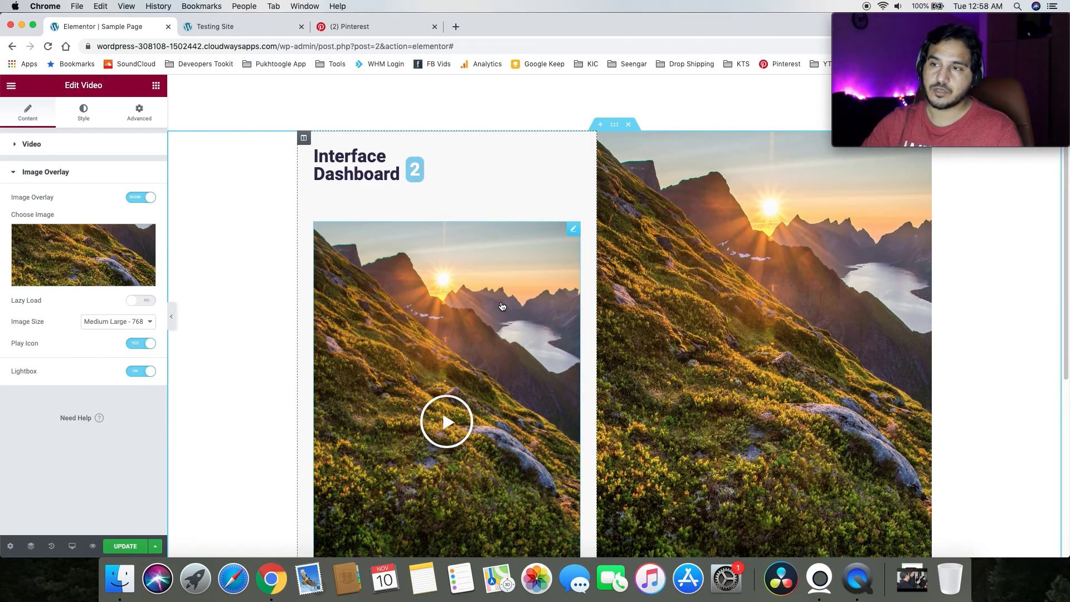
scroll(496, 312, "down", 3)
left_click(468, 321)
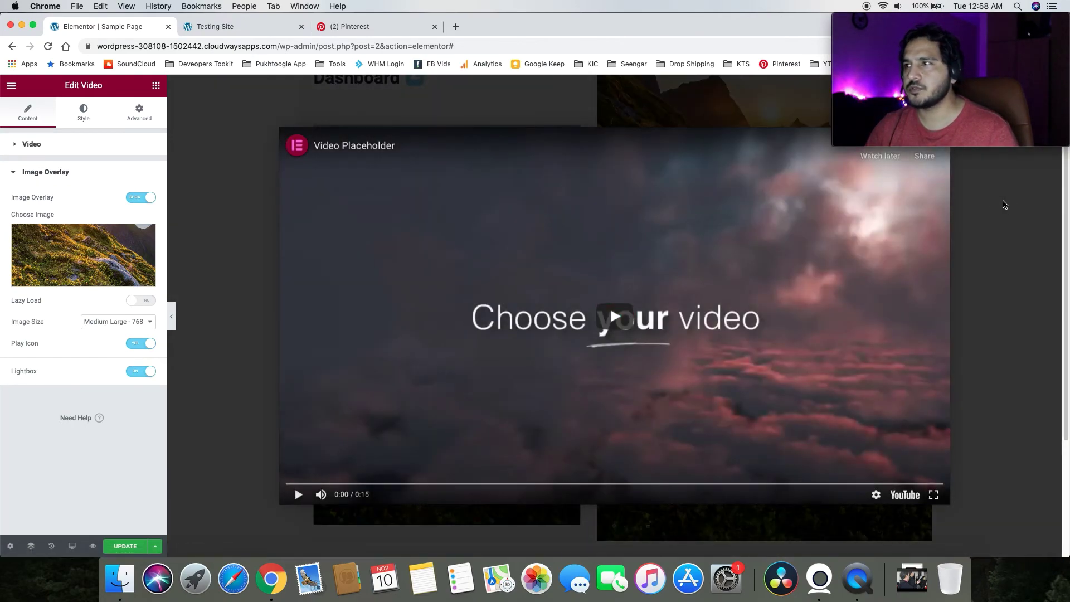
left_click(955, 201)
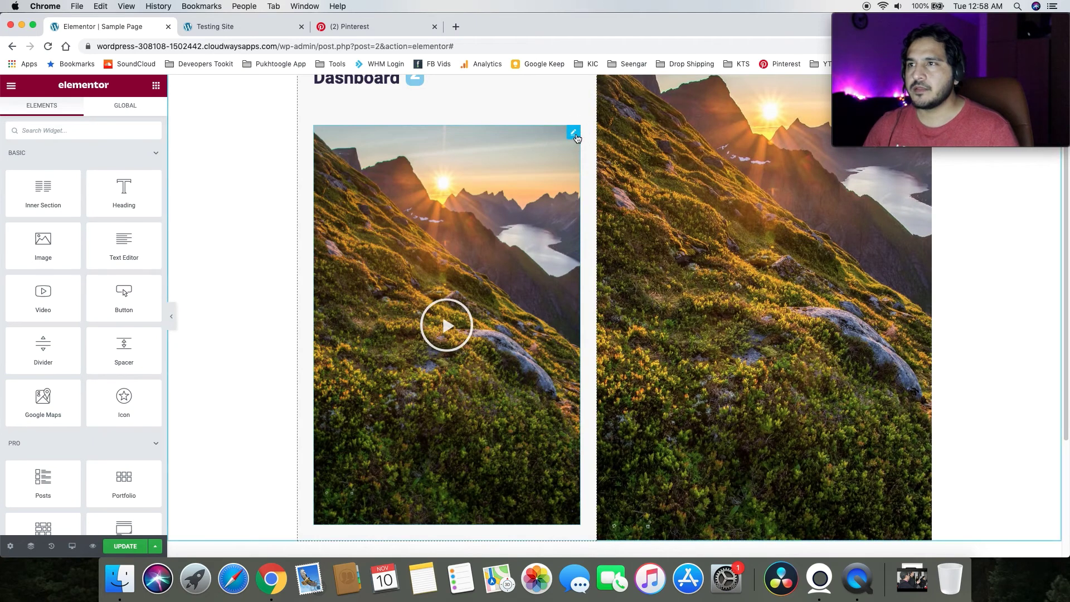
Open the video widget's style settings and set its aspect ratio to 4:3
left_click(573, 132)
left_click(78, 129)
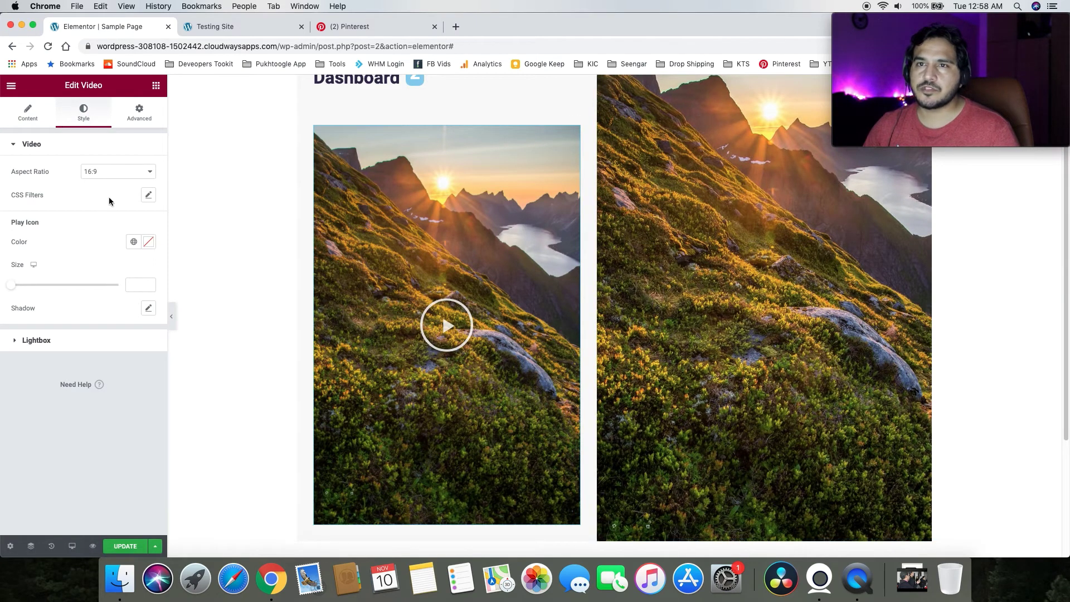
left_click(109, 174)
left_click(106, 163)
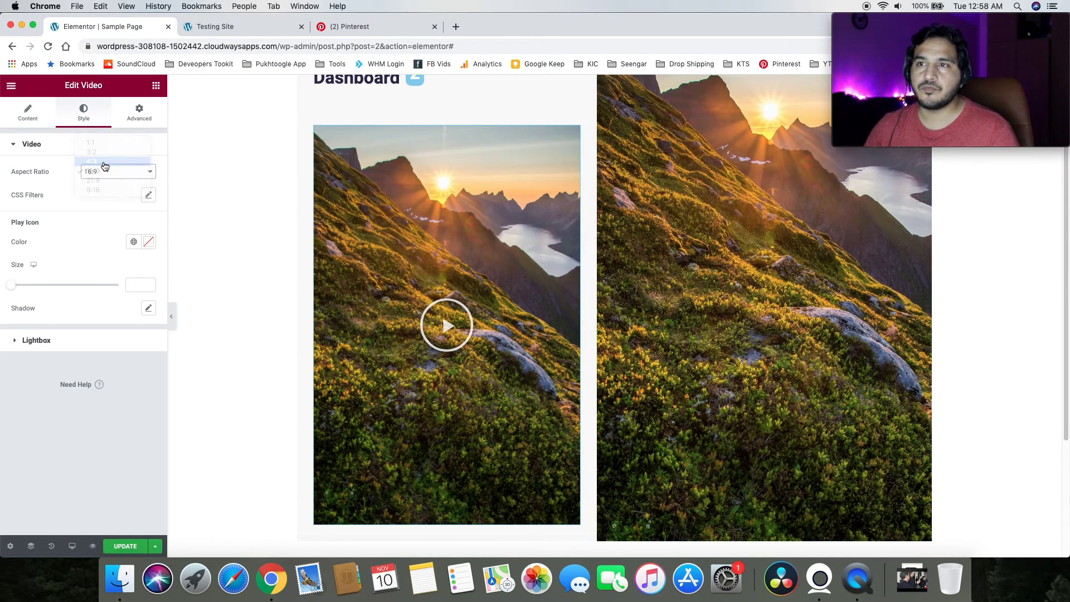
left_click(104, 170)
left_click(34, 114)
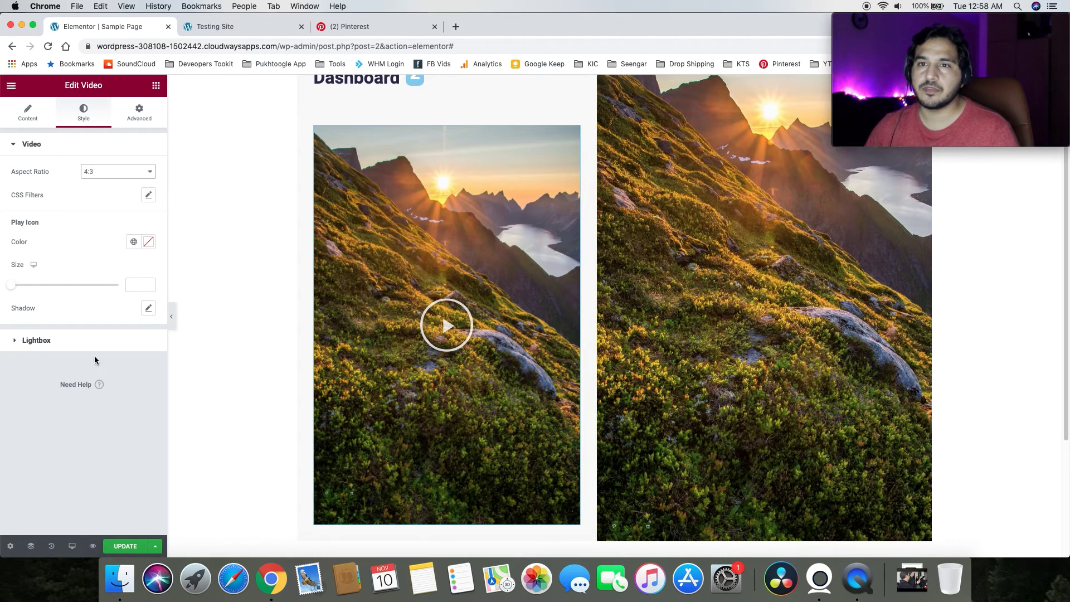
Review the video's lightbox style settings and its content position options, keeping Center
left_click(85, 349)
left_click(126, 316)
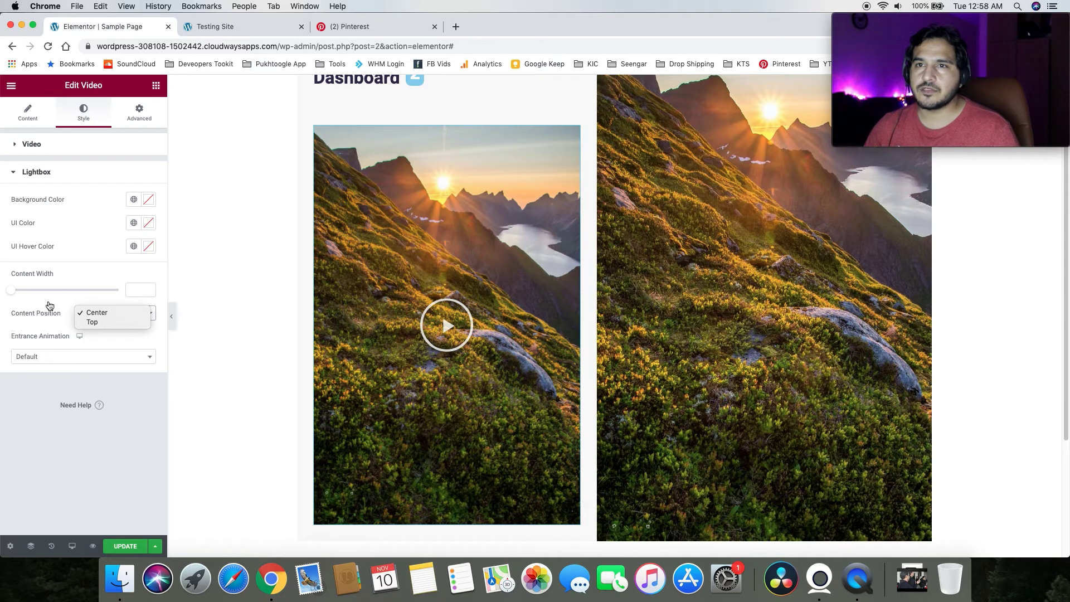
left_click(572, 127)
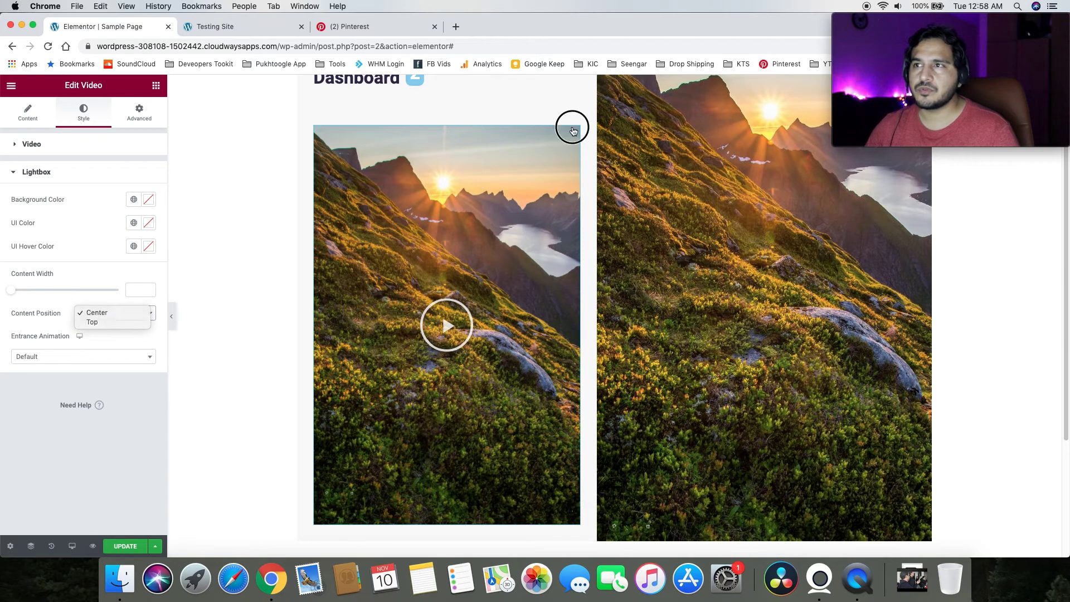
left_click(574, 132)
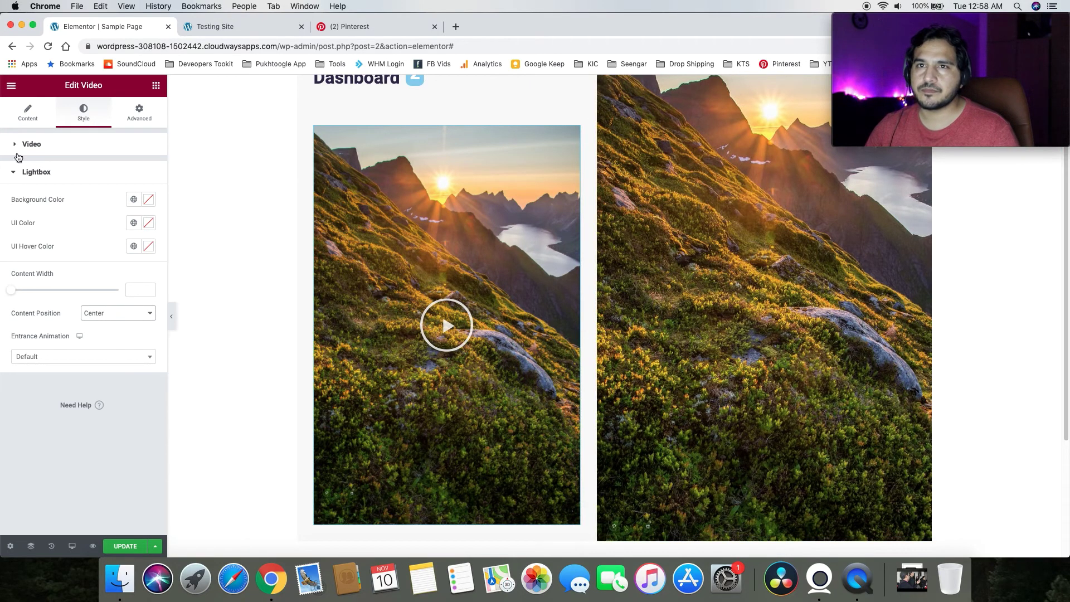
Turn off the video's image overlay in its content settings
left_click(20, 121)
left_click(46, 507)
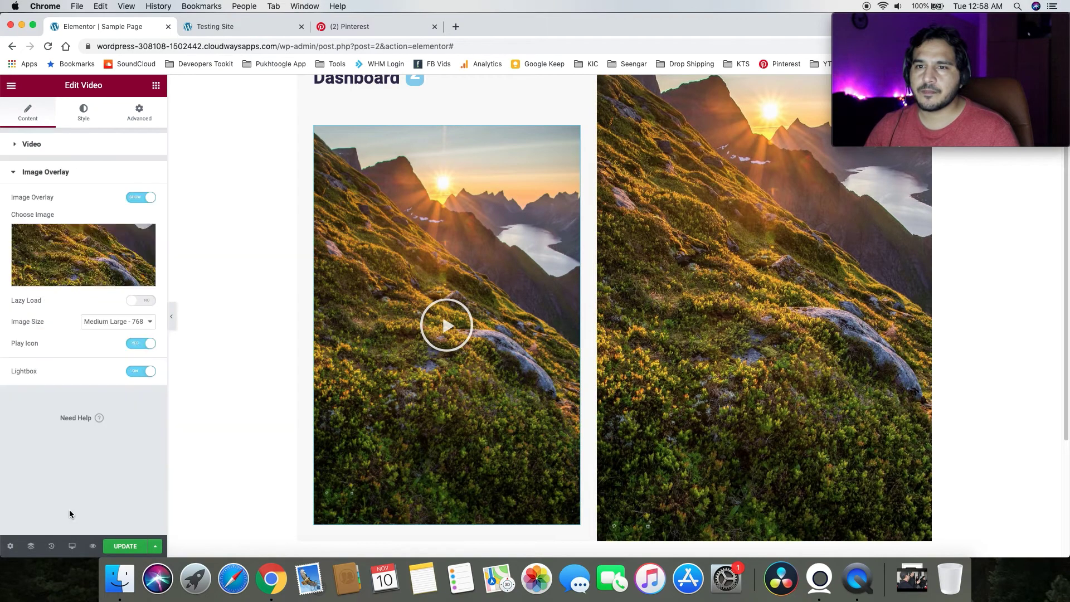
left_click(140, 195)
left_click(139, 192)
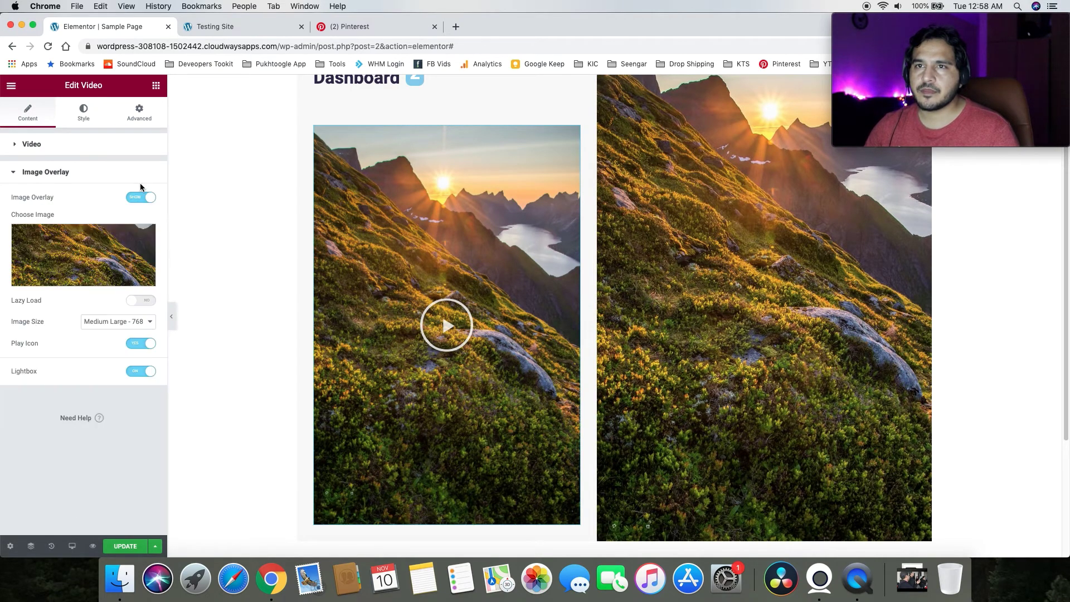
left_click(144, 199)
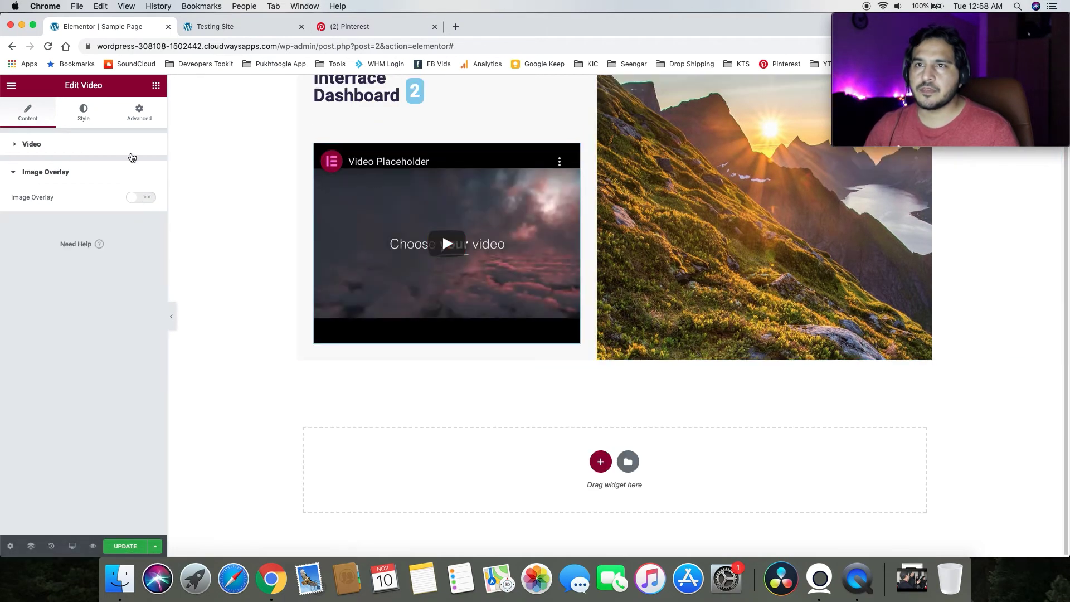
Try the 16:9 and 4:3 aspect ratios on the video, finishing with 9:16
left_click(85, 117)
left_click(122, 171)
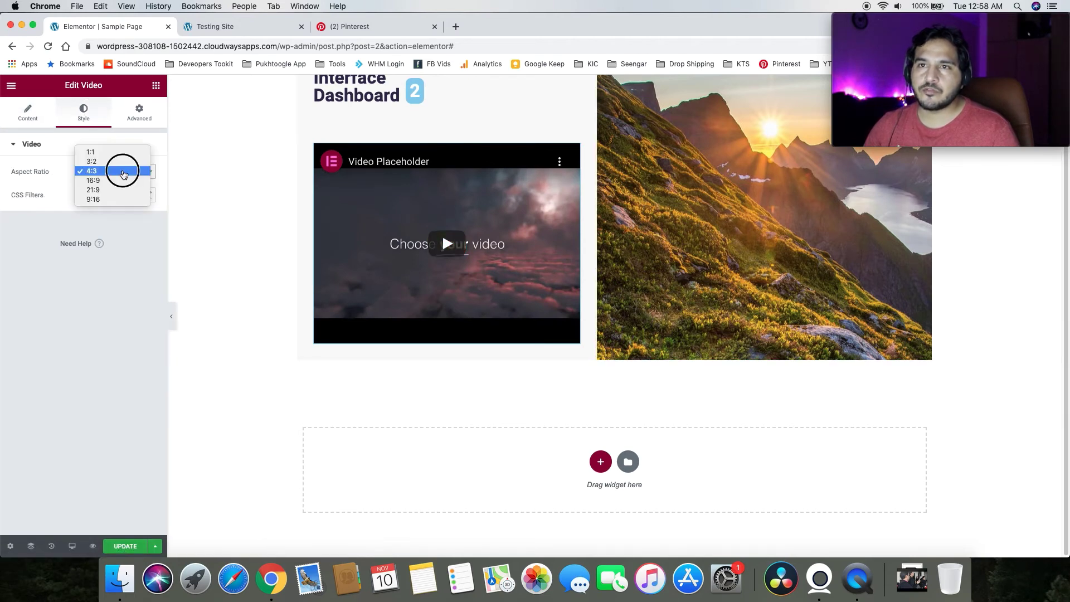
left_click(118, 179)
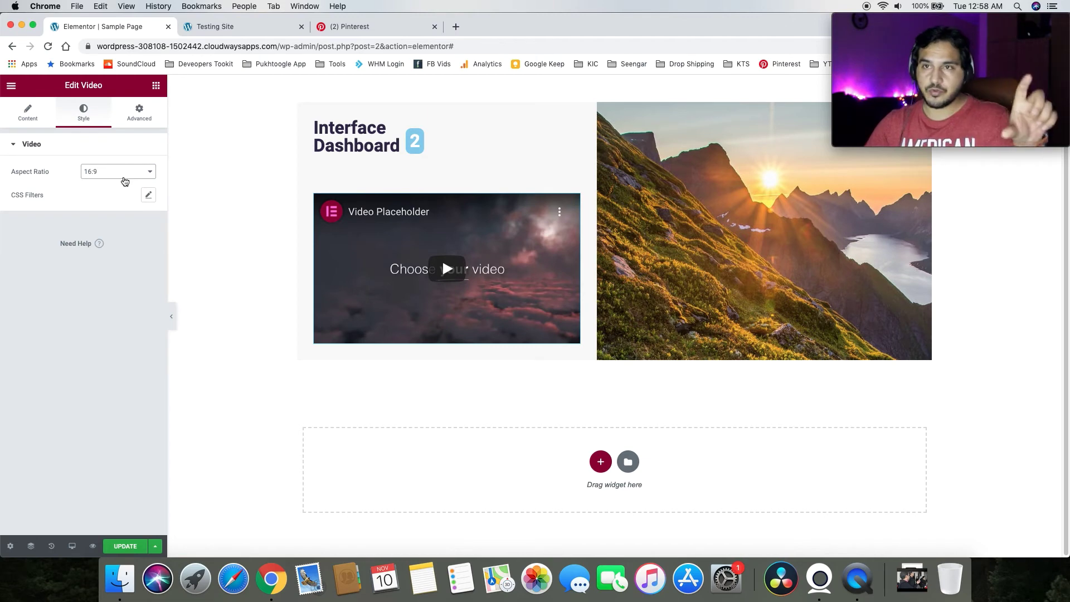
left_click(119, 180)
left_click(115, 162)
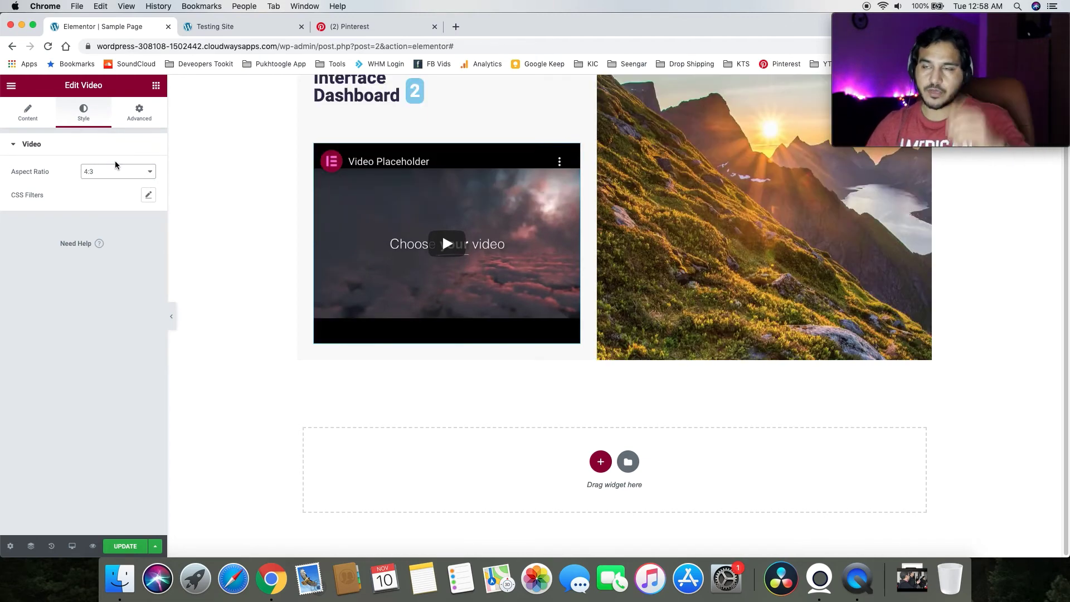
left_click(116, 171)
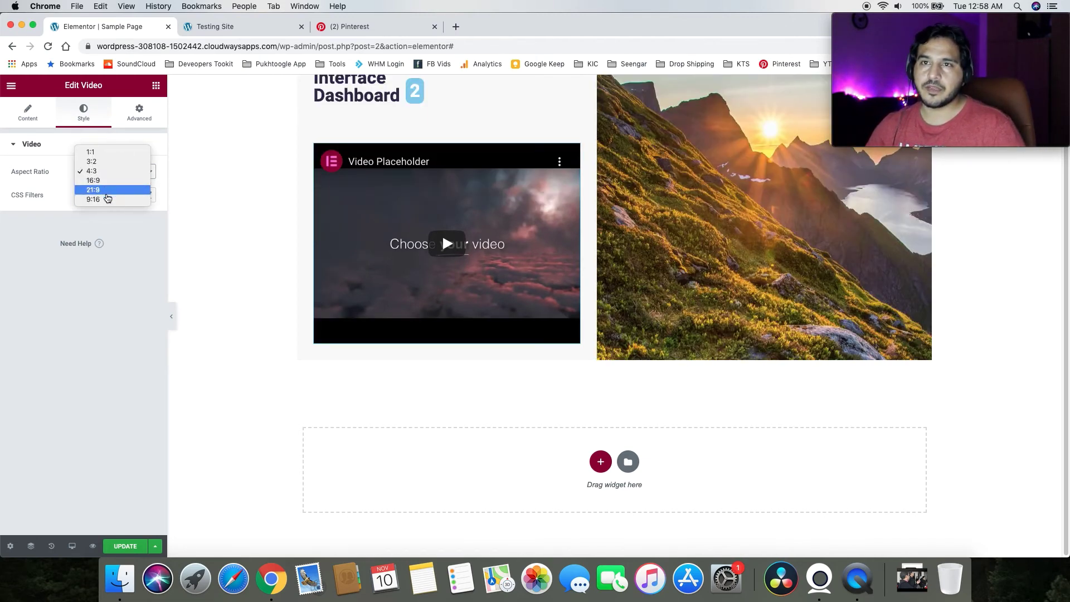
left_click(108, 199)
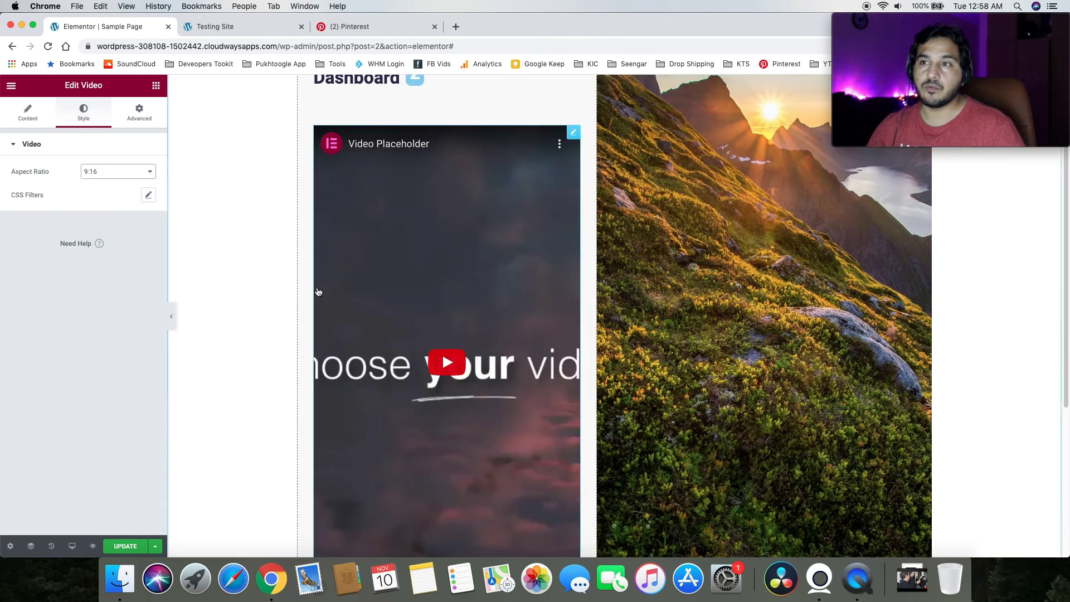
scroll(317, 291, "down", 5)
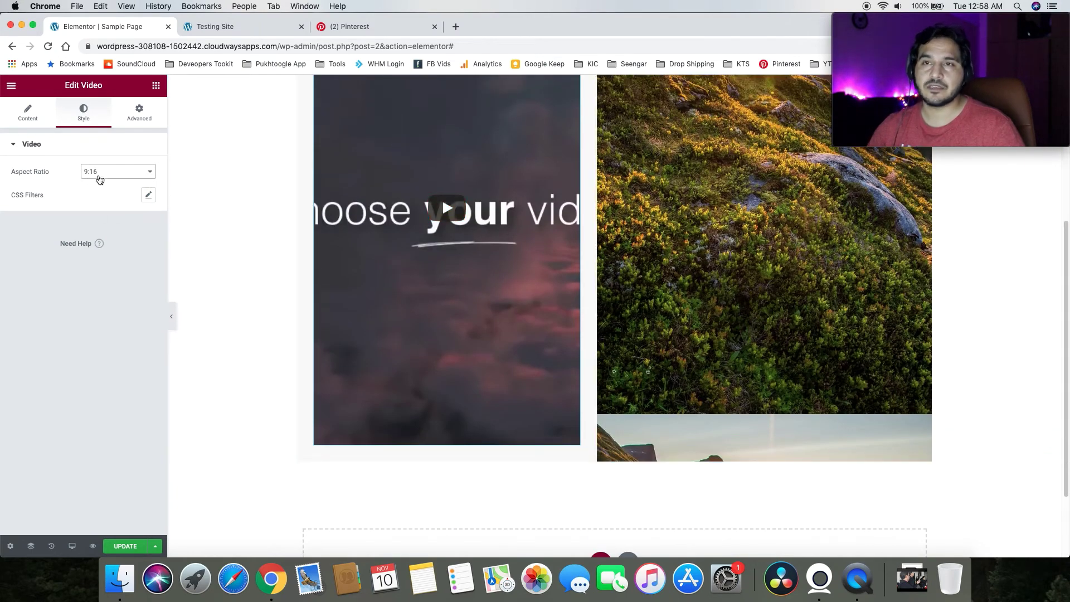
Examine the video's CSS filter controls, including blur and hue, leaving both at 0
left_click(150, 196)
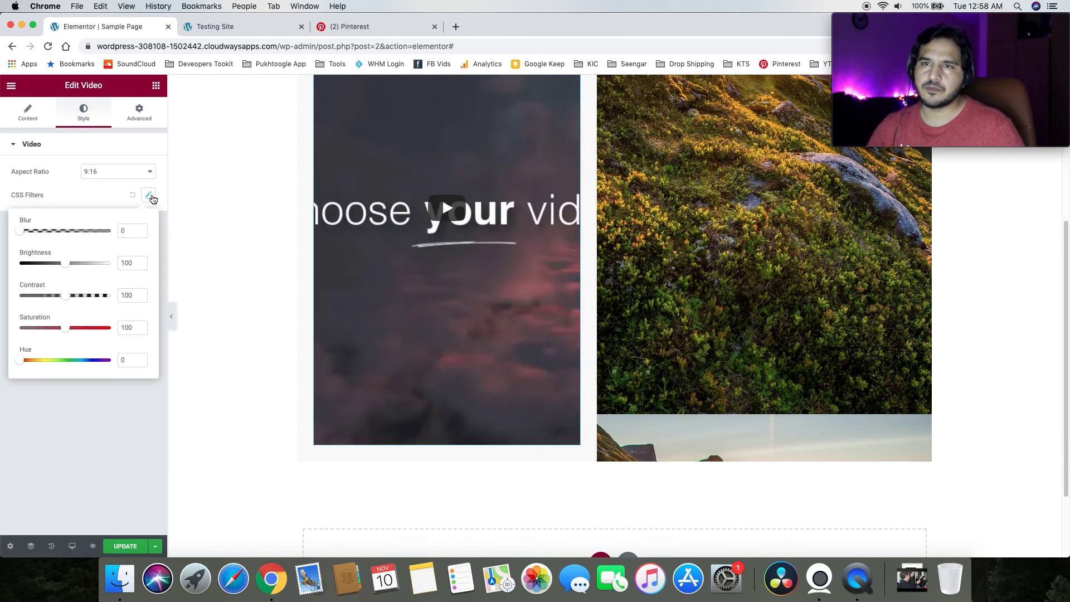
mouse_move(19, 360)
left_mouse_down()
mouse_move(78, 360)
mouse_move(14, 371)
mouse_move(126, 373)
mouse_move(4, 372)
left_mouse_up()
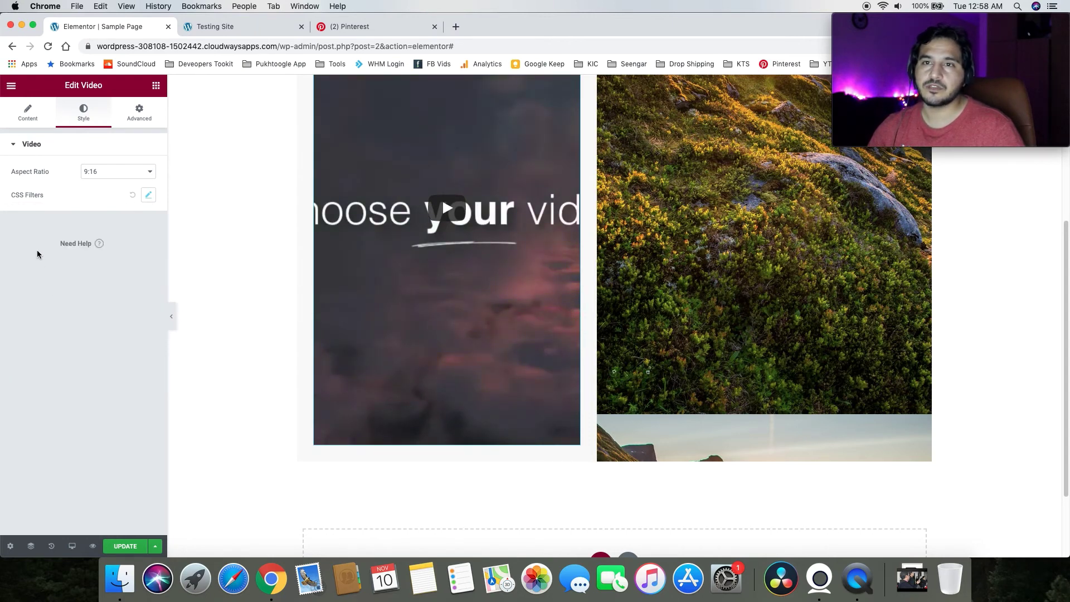
left_click(150, 200)
mouse_move(23, 232)
left_mouse_down()
mouse_move(69, 231)
mouse_move(6, 234)
left_mouse_up()
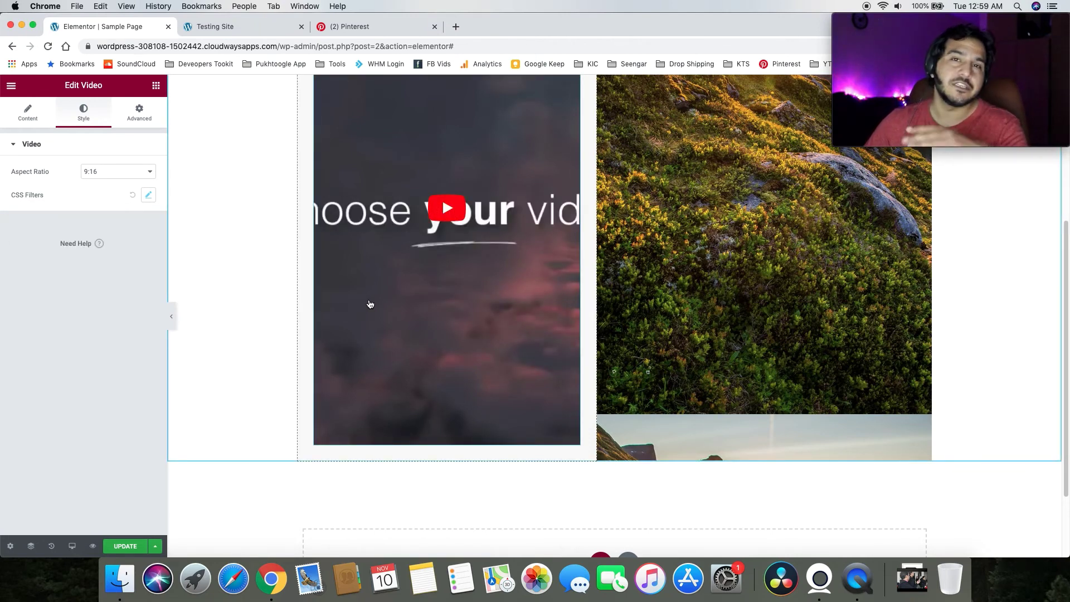
Delete the video widget below the Interface Dashboard heading
right_click(370, 304)
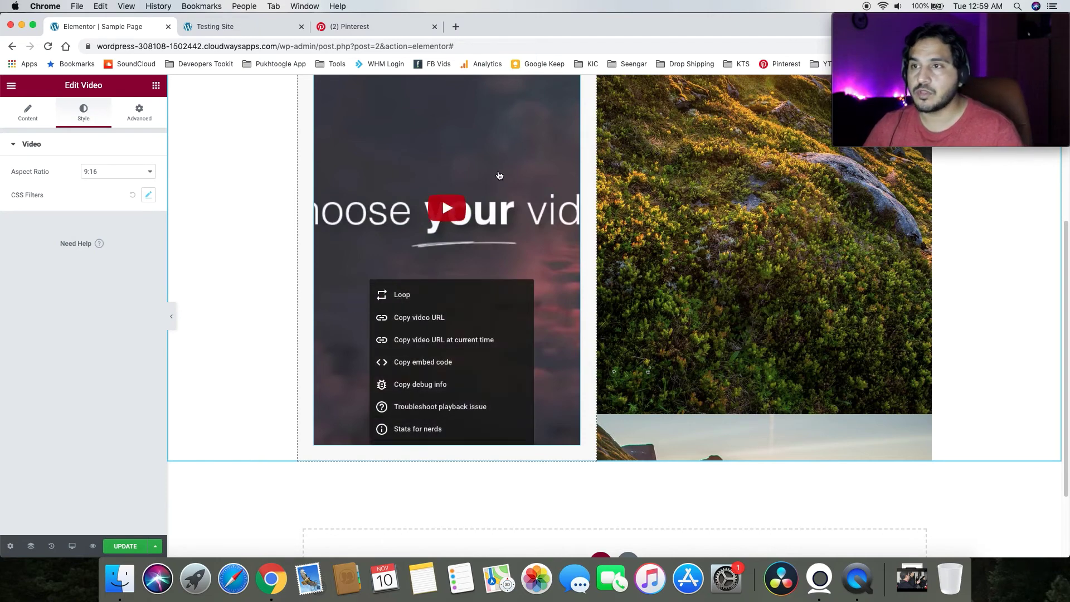
scroll(515, 211, "up", 4)
right_click(574, 206)
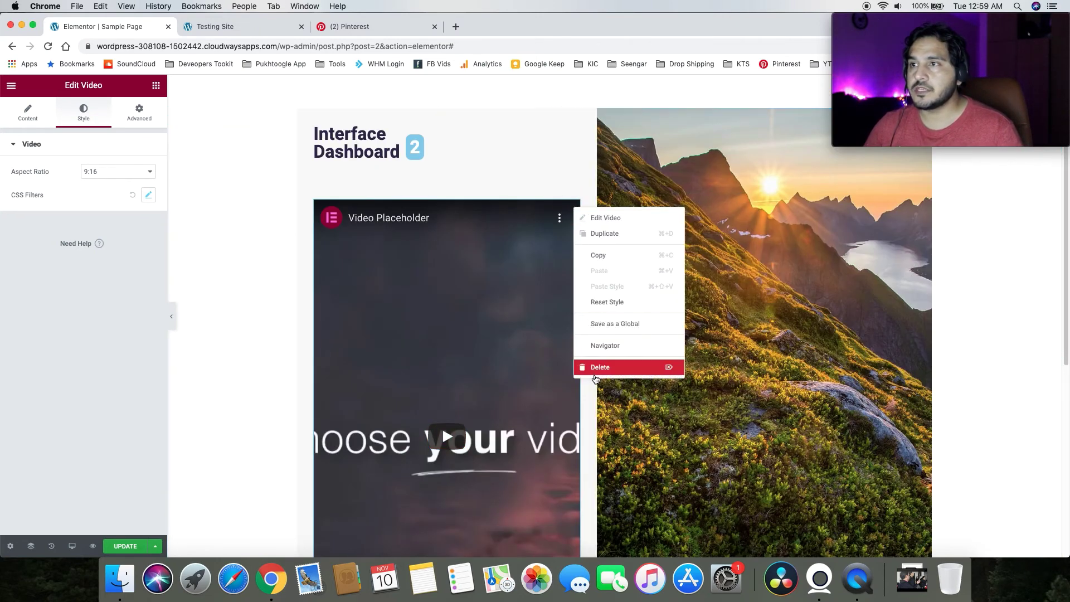
left_click(590, 366)
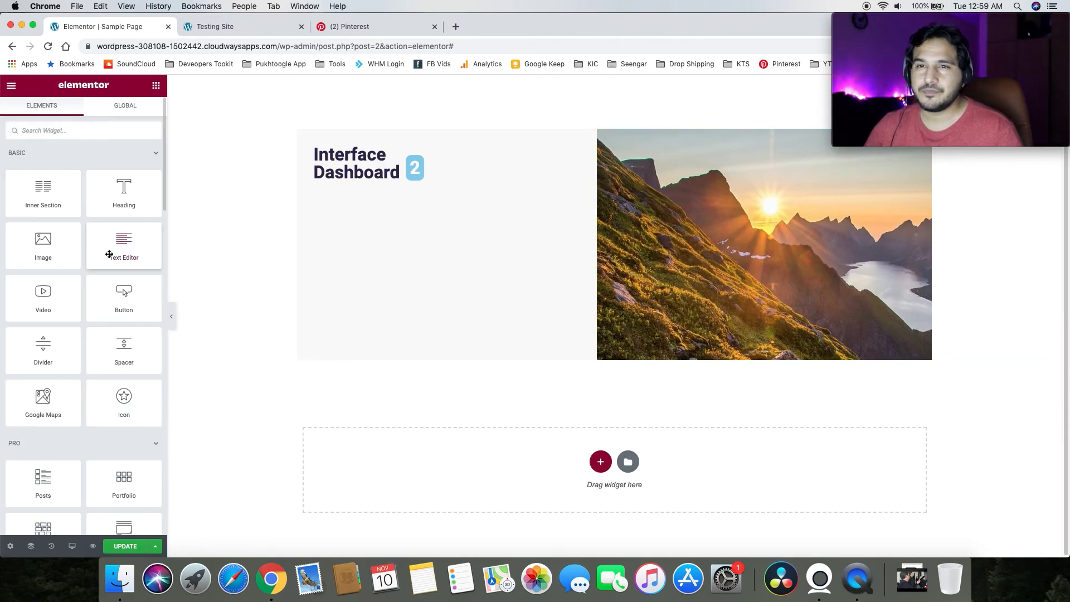
Add a Button widget below the heading and try the Warning and Danger types, returning to Default
left_click_drag(114, 291, 380, 209)
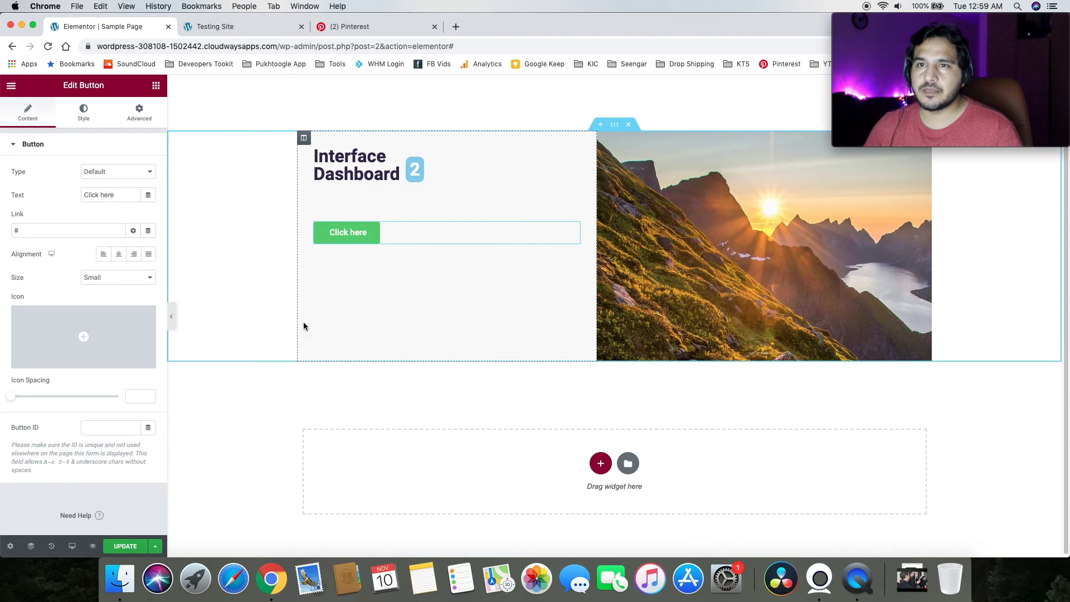
left_click(134, 178)
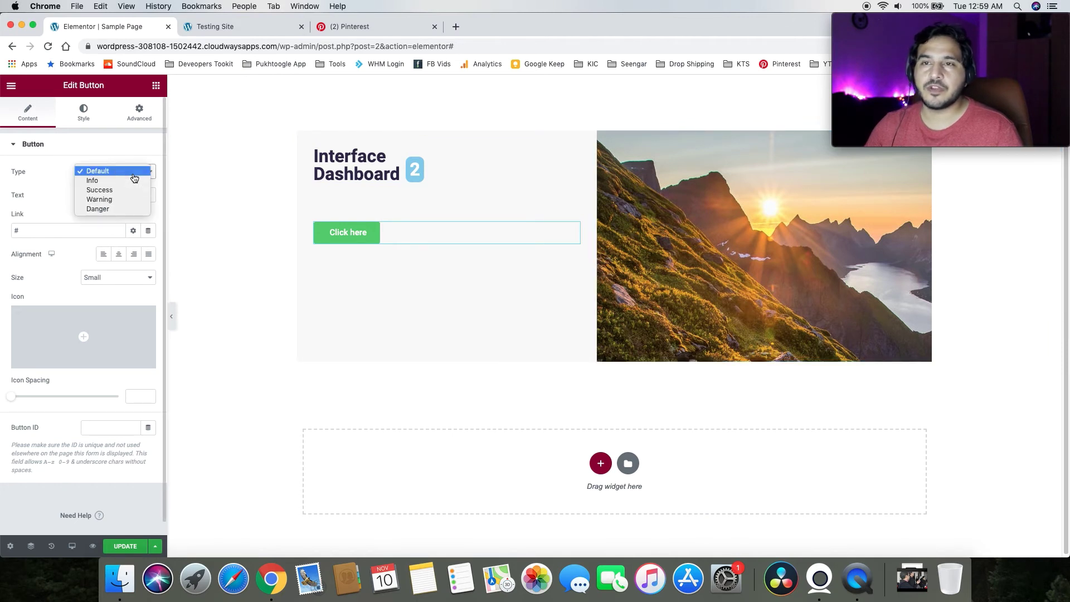
left_click(115, 201)
left_click(117, 172)
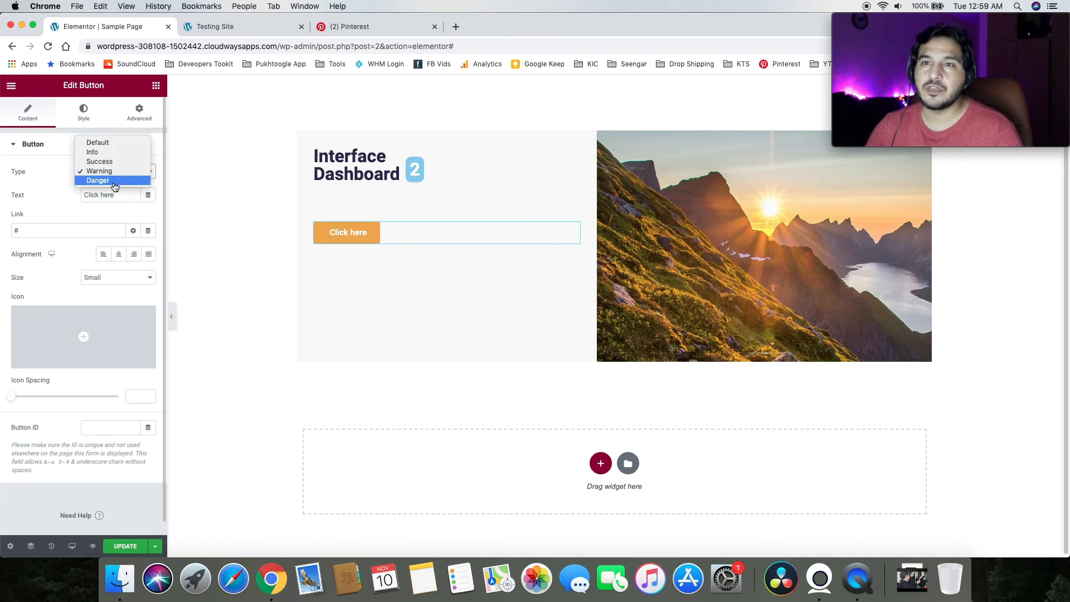
left_click(115, 187)
left_click(115, 172)
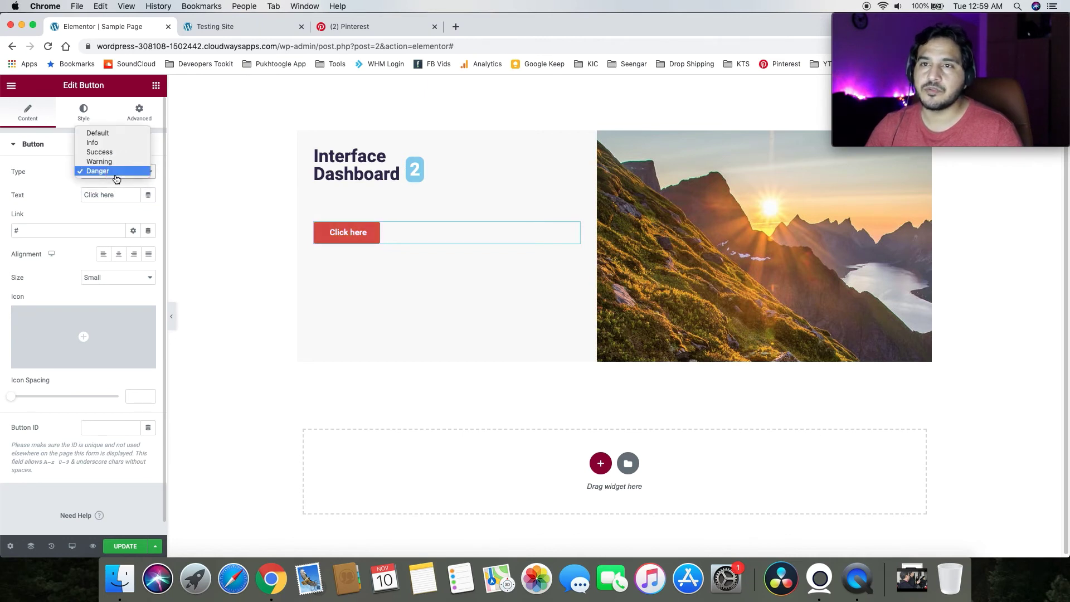
left_click(112, 133)
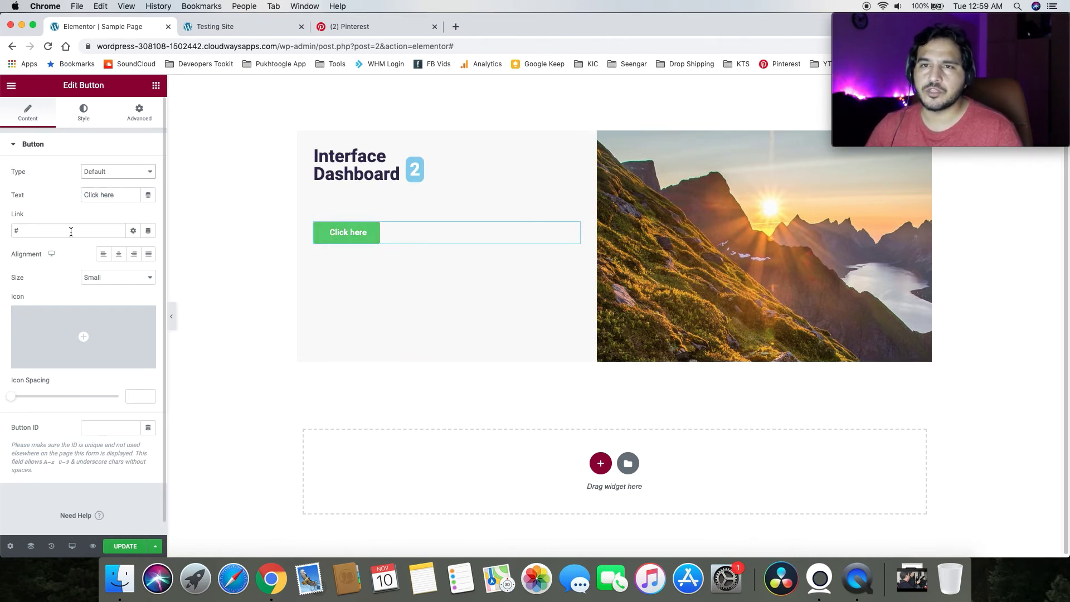
Change the button's text to "Sign Up" and look through the dynamic tags available for it
left_click(128, 199)
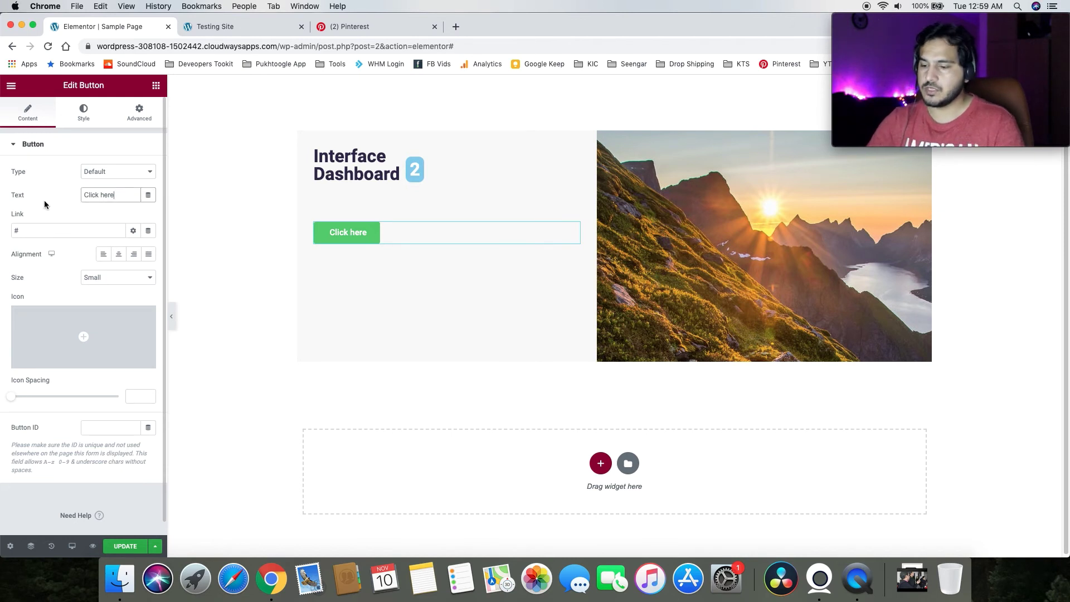
key("super+a")
type("Sign")
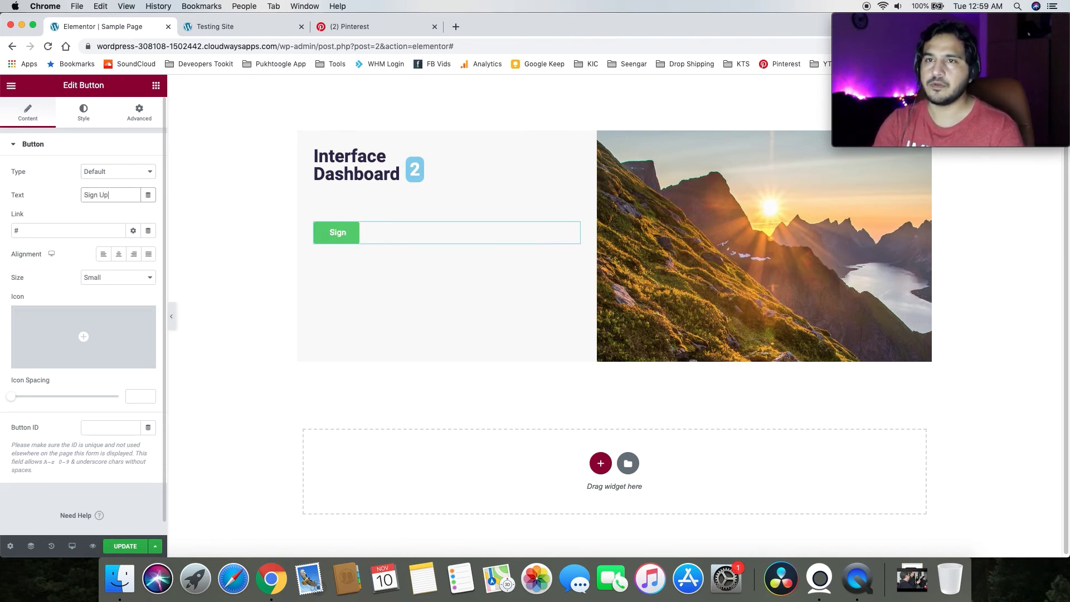
left_click(148, 194)
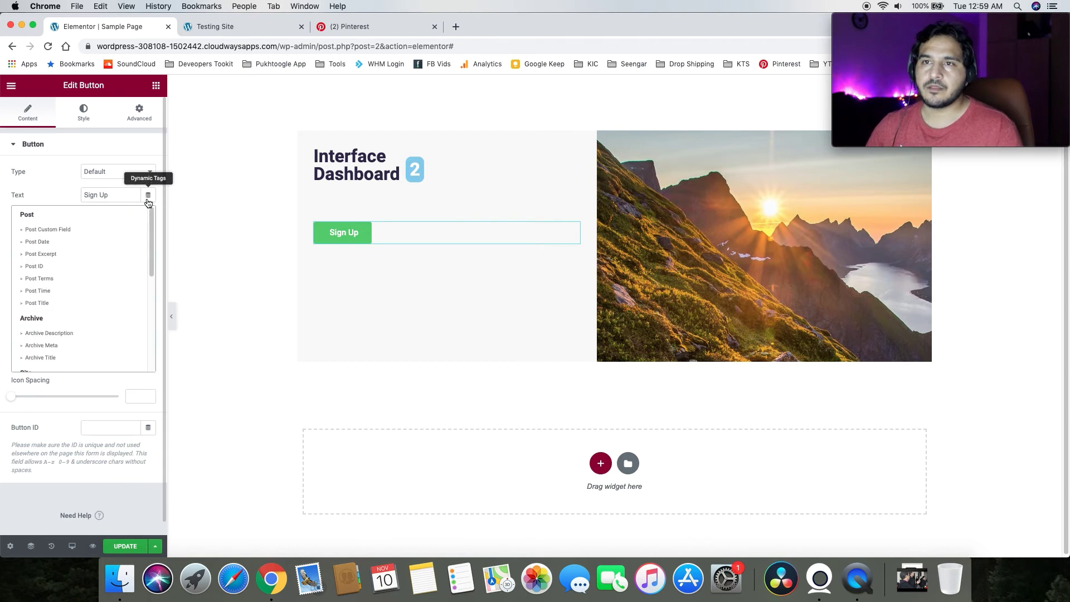
left_click(58, 180)
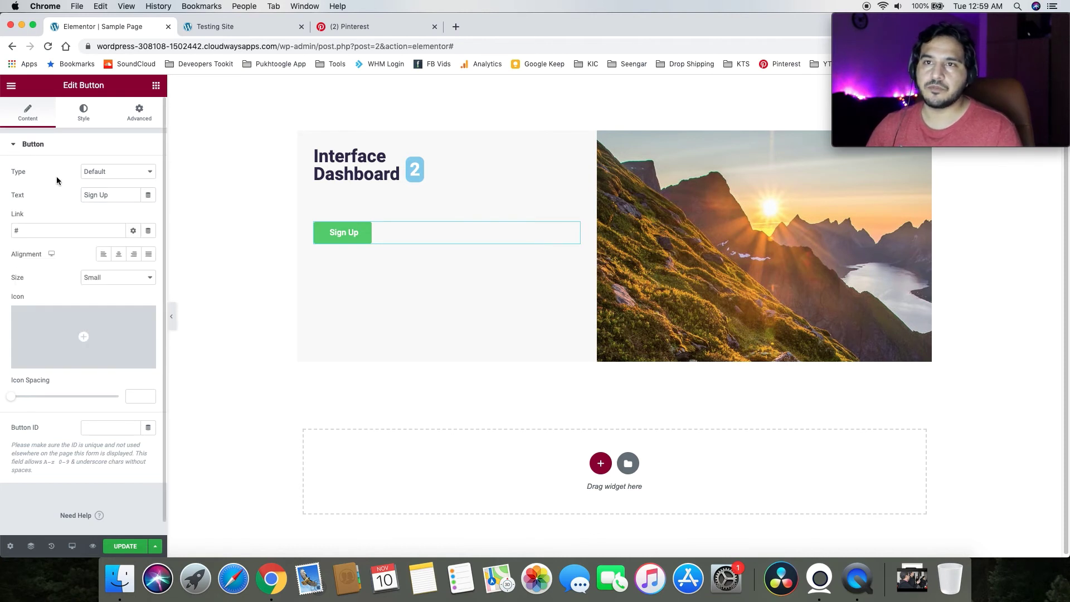
Try login.php as the button's link, and restore the # placeholder
double_click(12, 230)
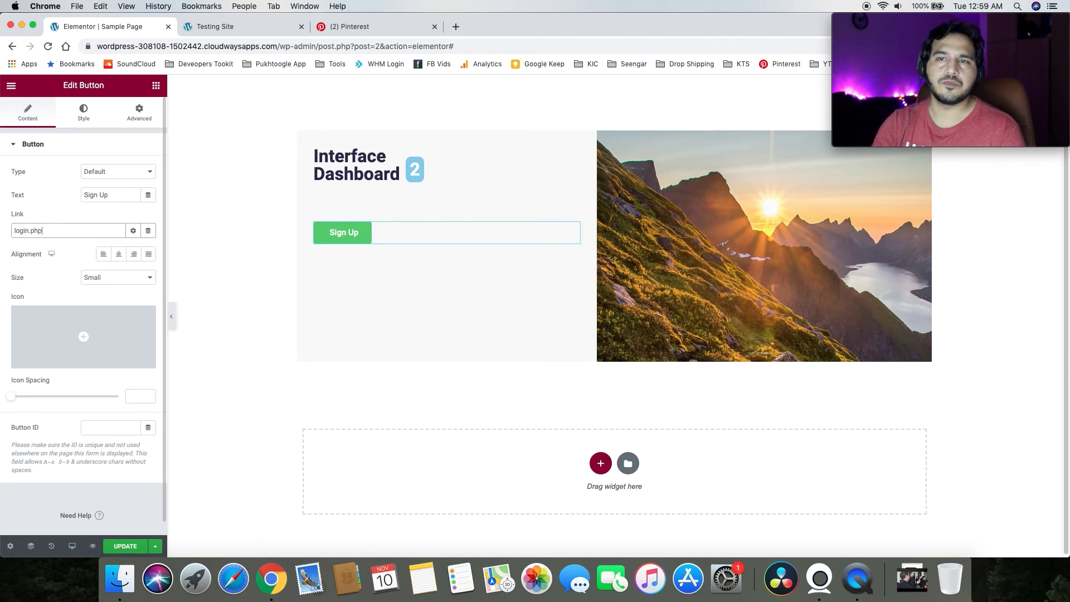
key("super+a")
key("BackSpace")
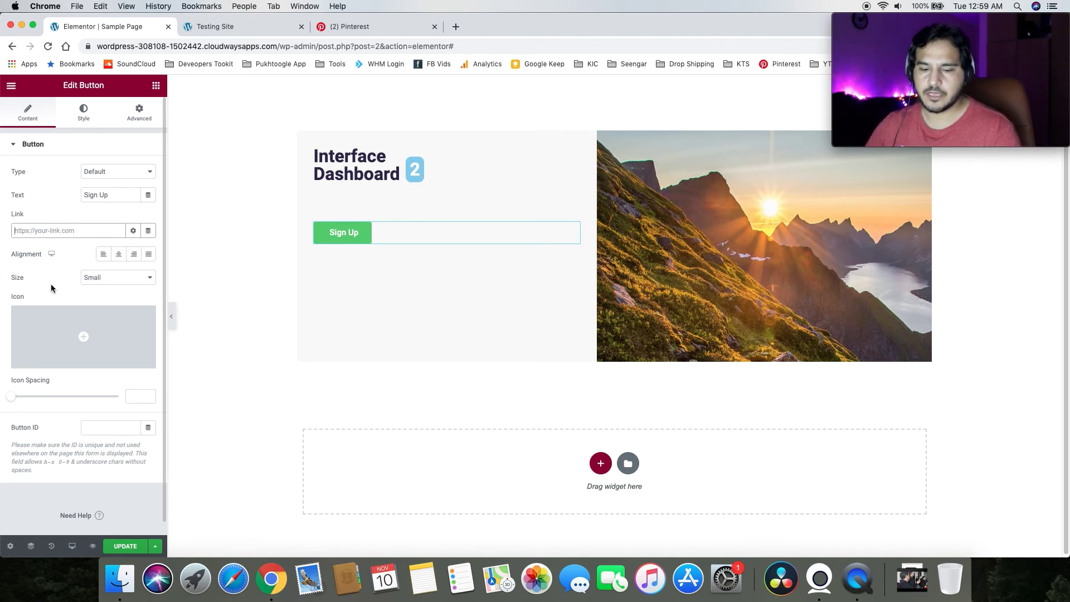
type("#")
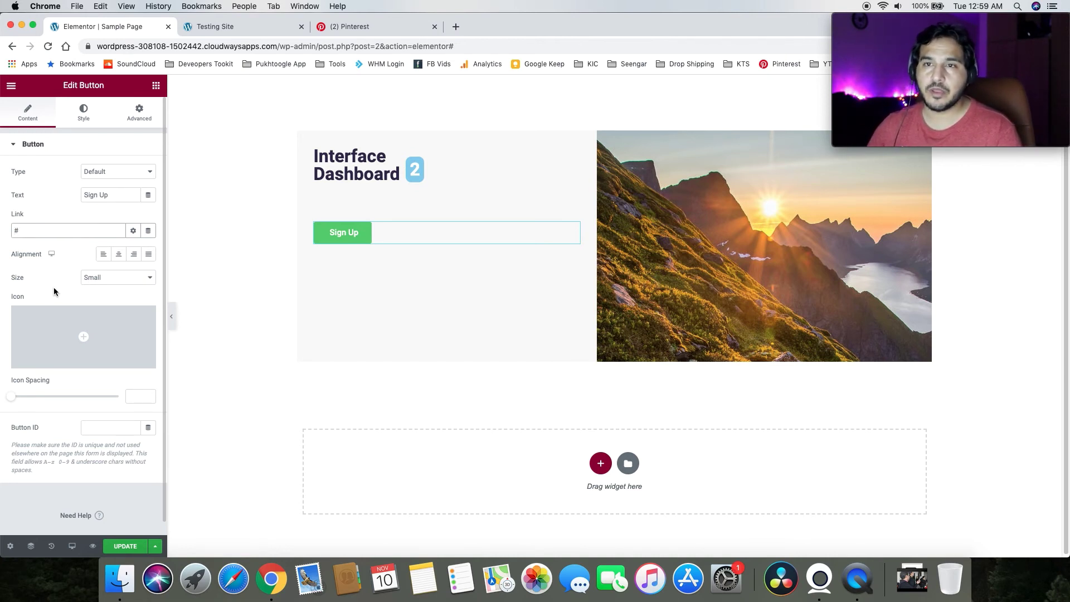
Try the center, right and left alignments on the button, finishing with Justified
left_click(119, 253)
left_click(134, 254)
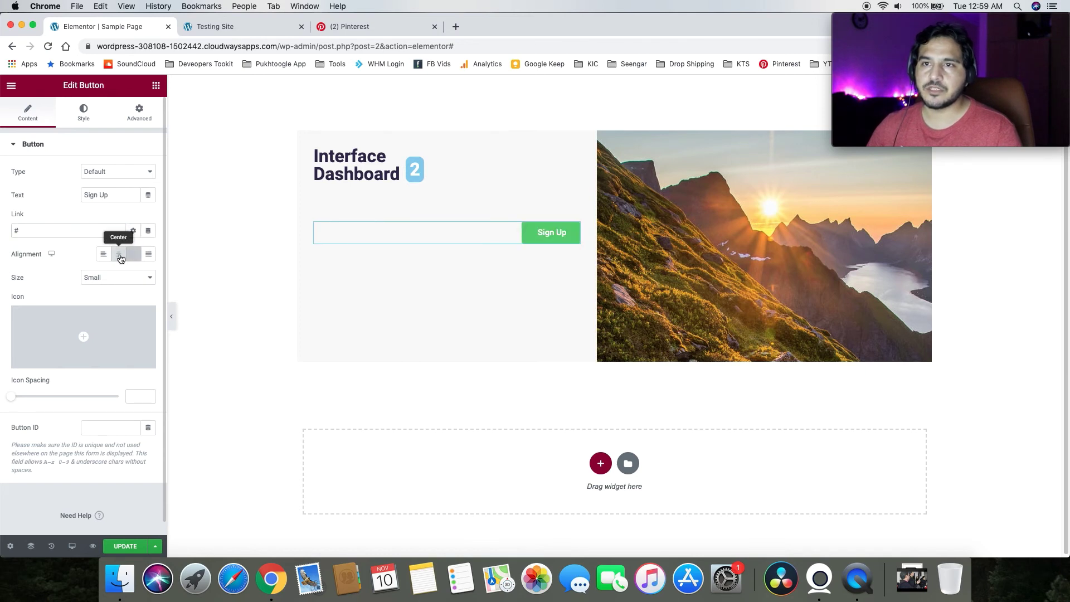
left_click(118, 253)
left_click(103, 256)
left_click(148, 255)
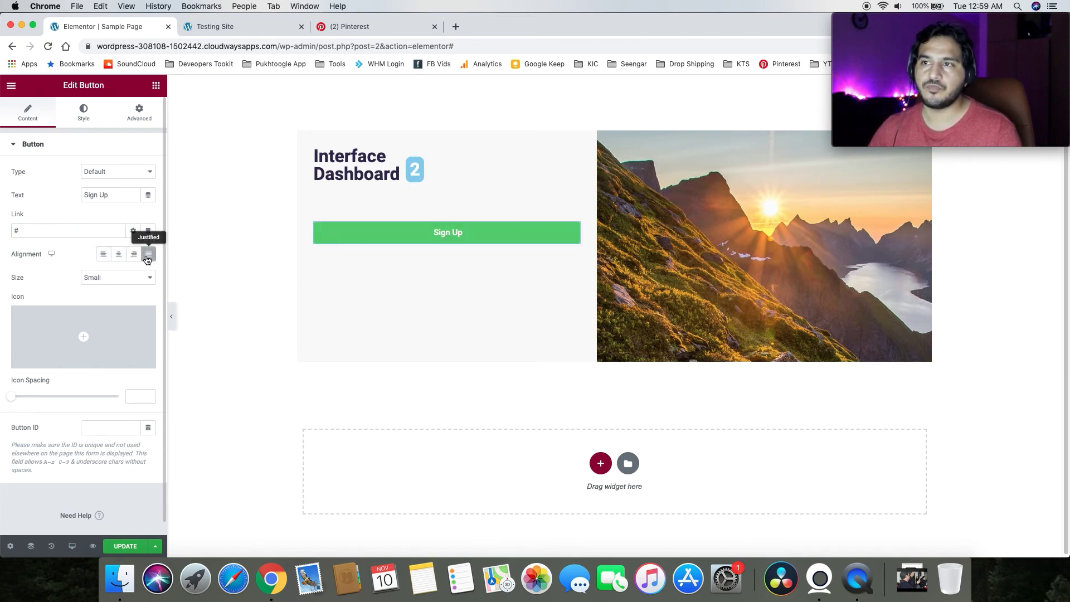
Align the Sign Up button left and try the Large and Extra Large sizes, finishing with Medium
left_click(103, 256)
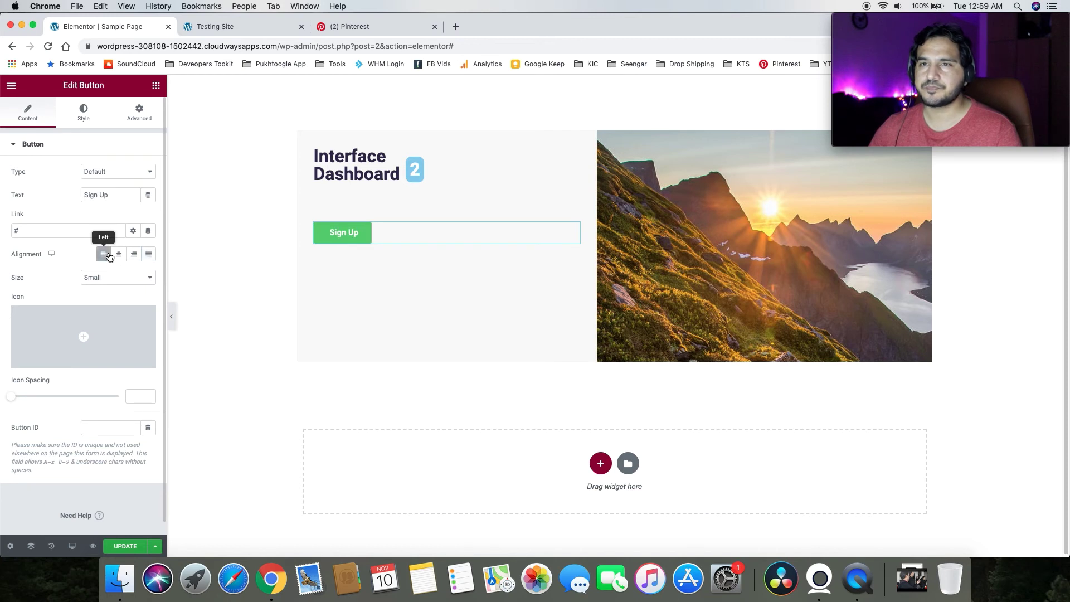
left_click(109, 280)
left_click(106, 287)
left_click(106, 283)
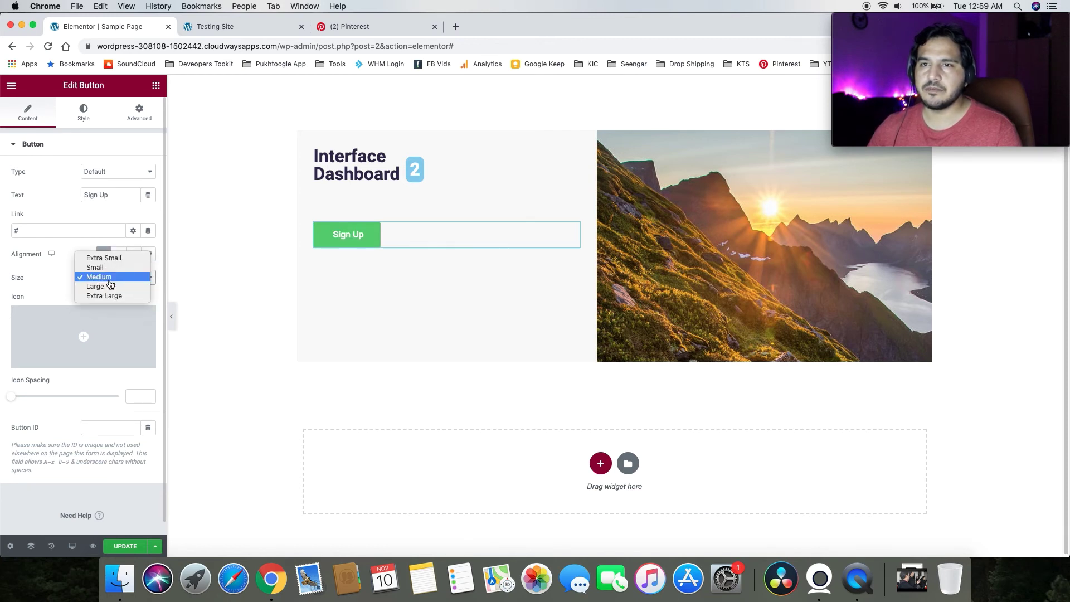
left_click(108, 288)
left_click(111, 278)
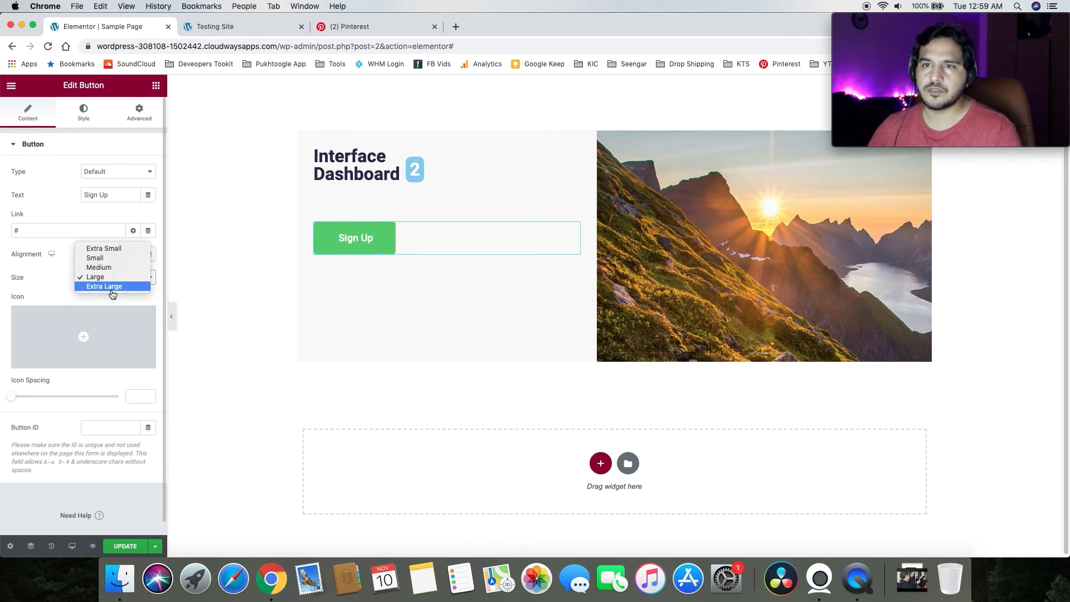
left_click(111, 287)
left_click(111, 278)
left_click(106, 258)
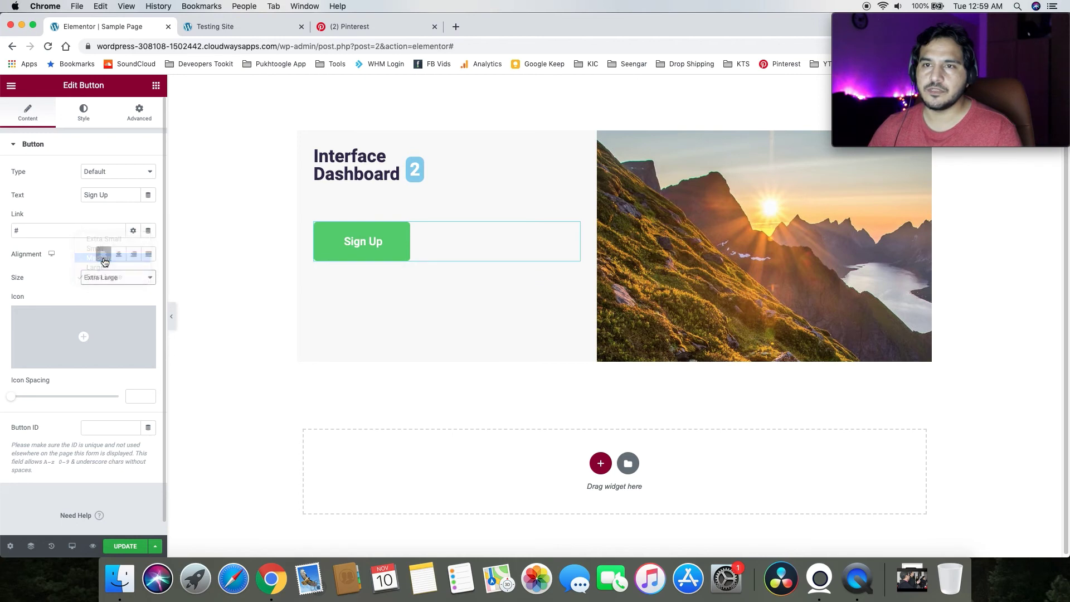
Search the icon library for "user" and insert the outlined User icon into the button
left_click(70, 317)
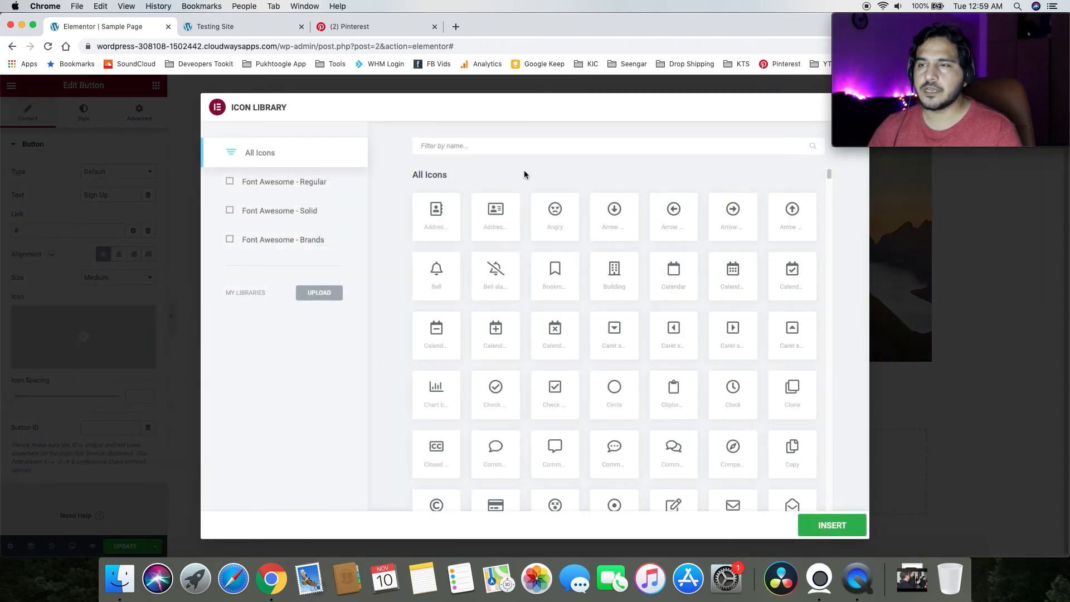
left_click(511, 152)
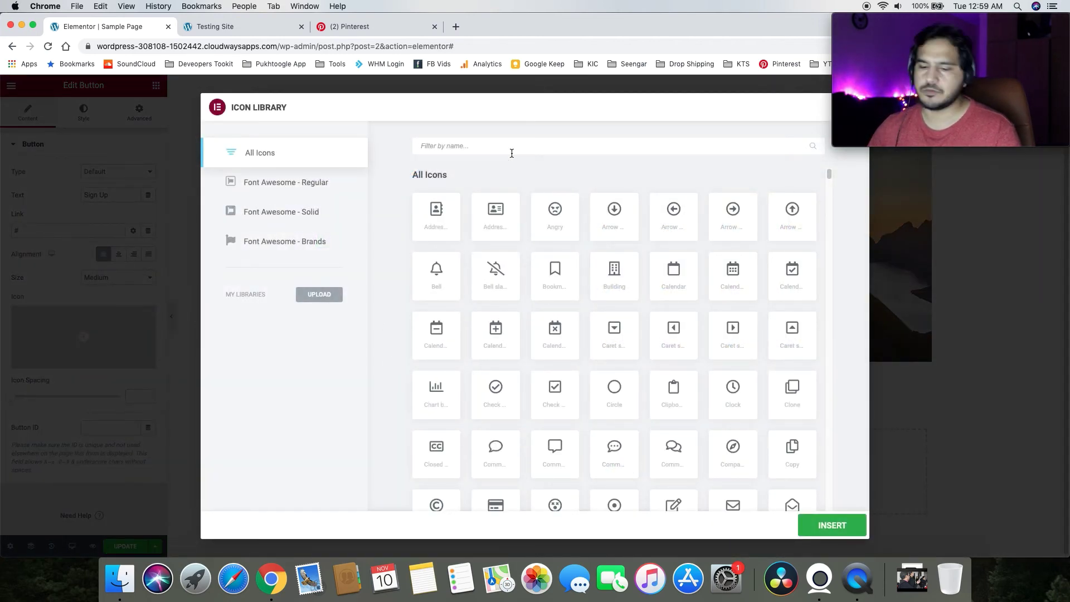
type("user")
left_click(429, 227)
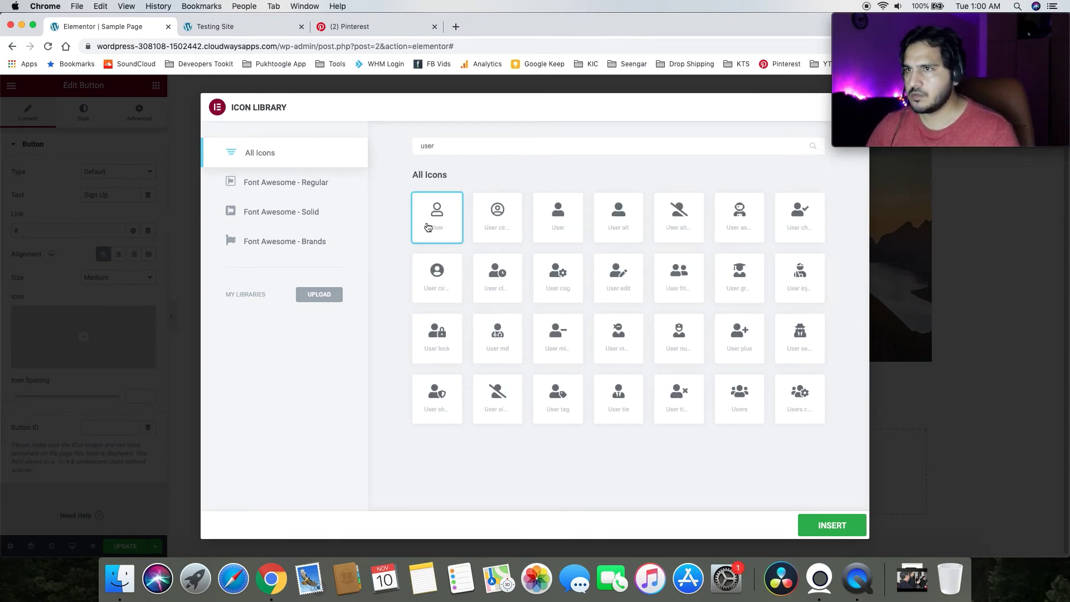
left_click(819, 522)
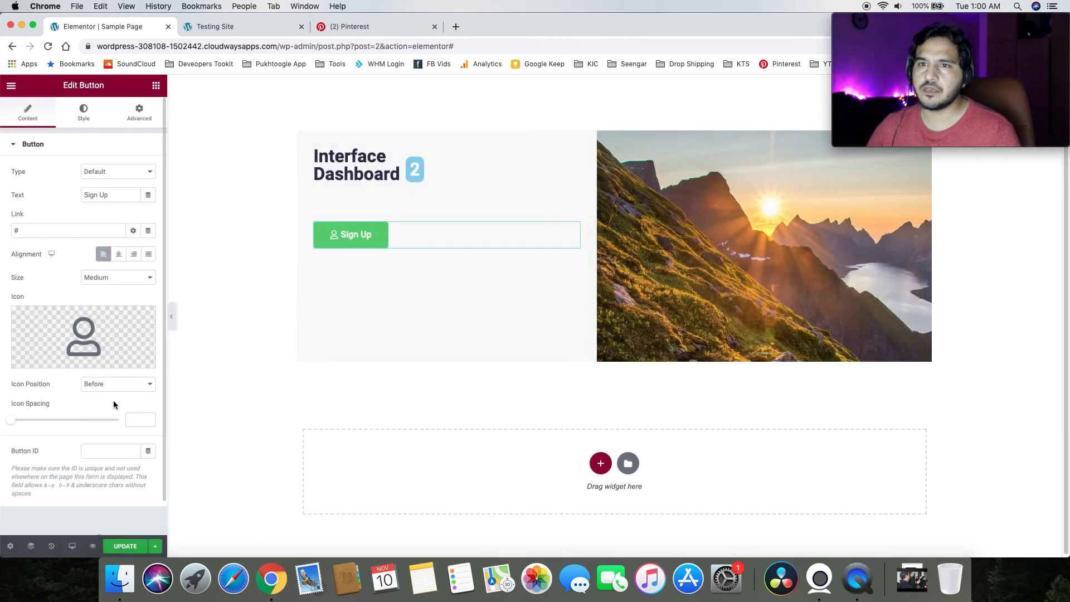
Try the button's icon position After, return it to Before, and set the icon spacing to 11
left_click(105, 387)
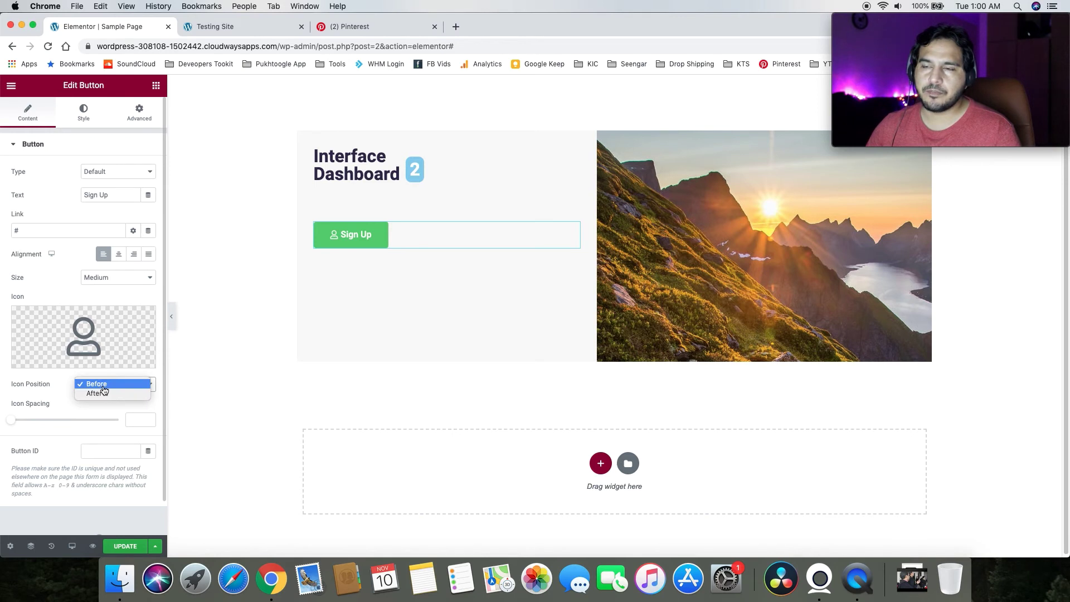
left_click(103, 394)
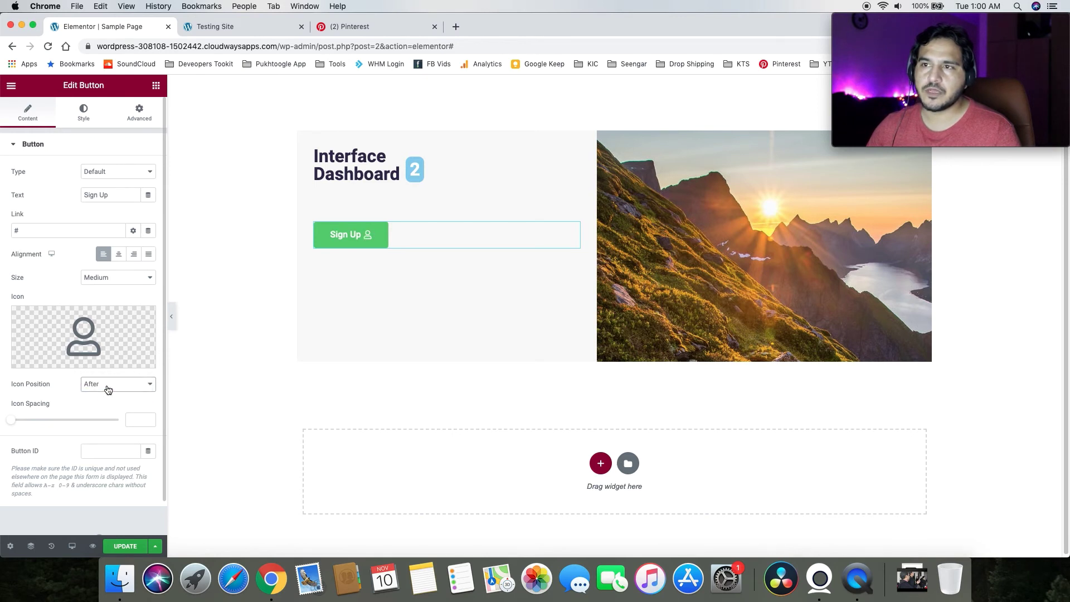
left_click(108, 389)
left_click(94, 377)
left_click(14, 422)
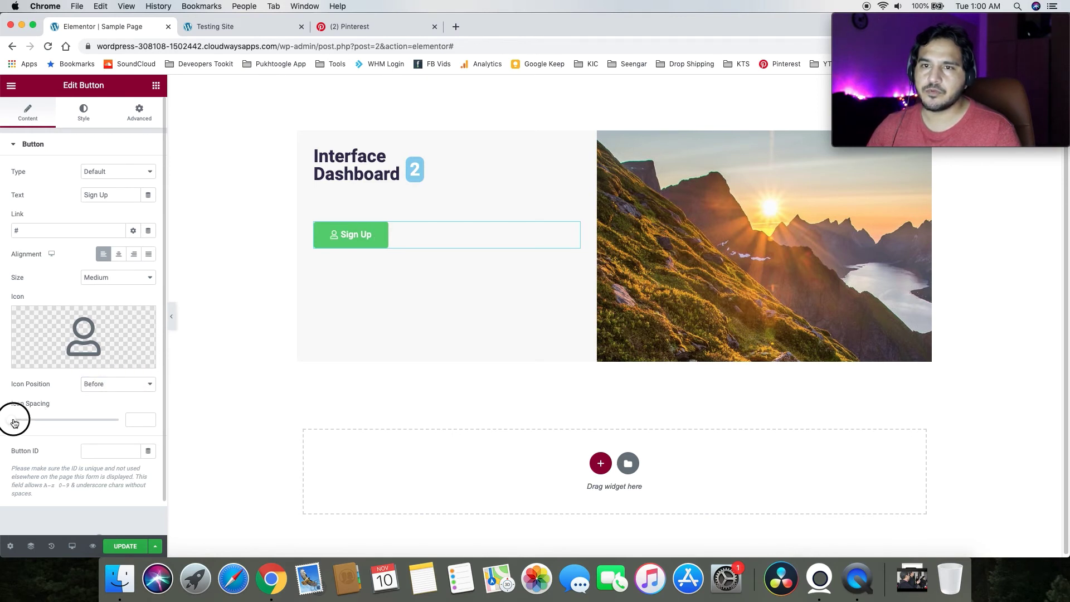
left_click_drag(13, 422, 37, 426)
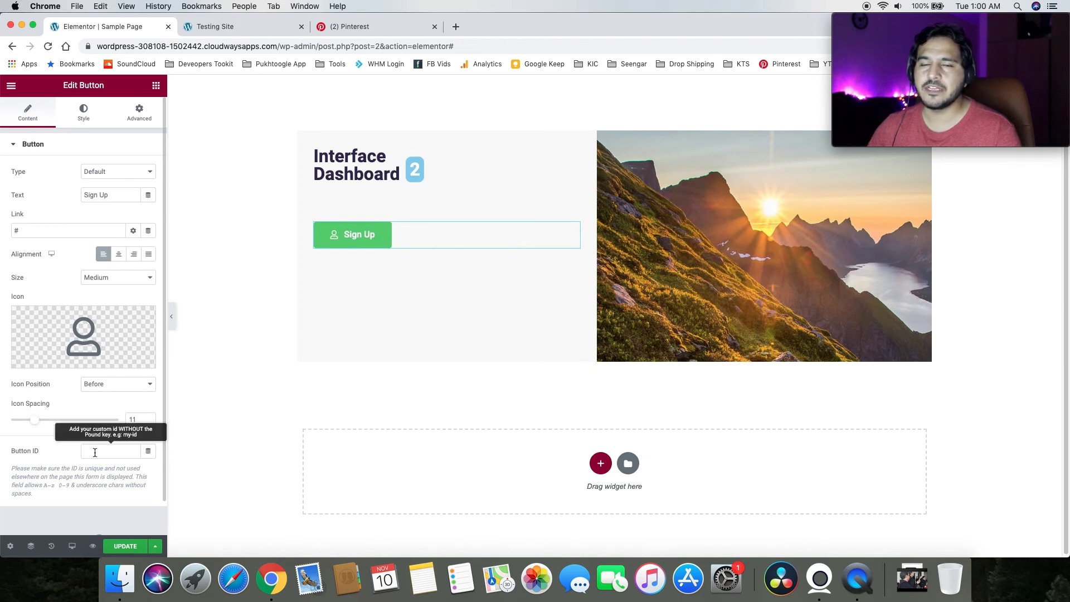
Change the button's normal background color to a light blue
left_click(84, 119)
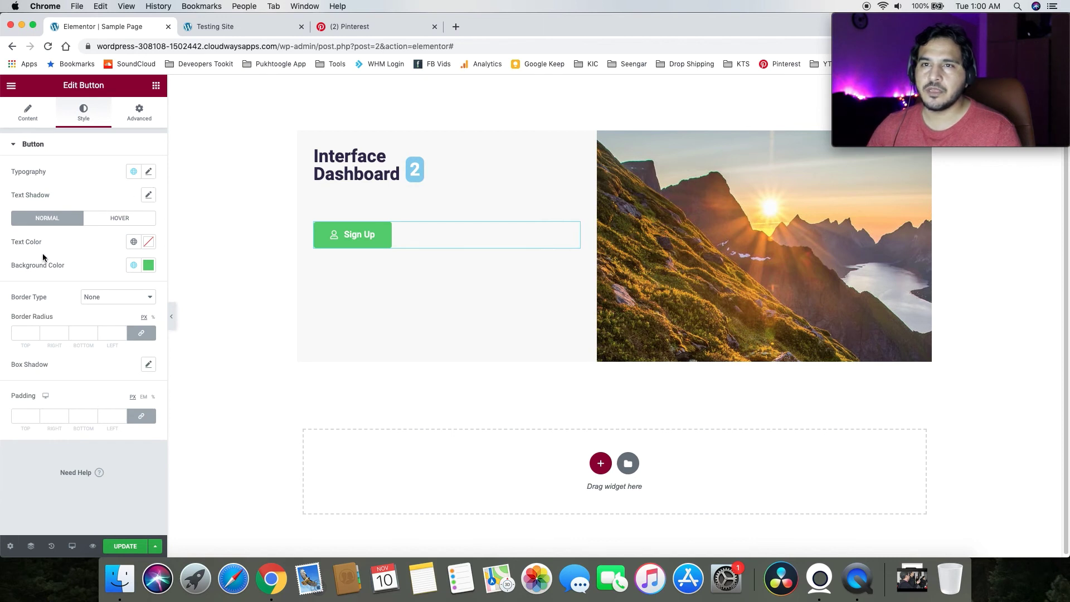
left_click(133, 266)
left_click(148, 265)
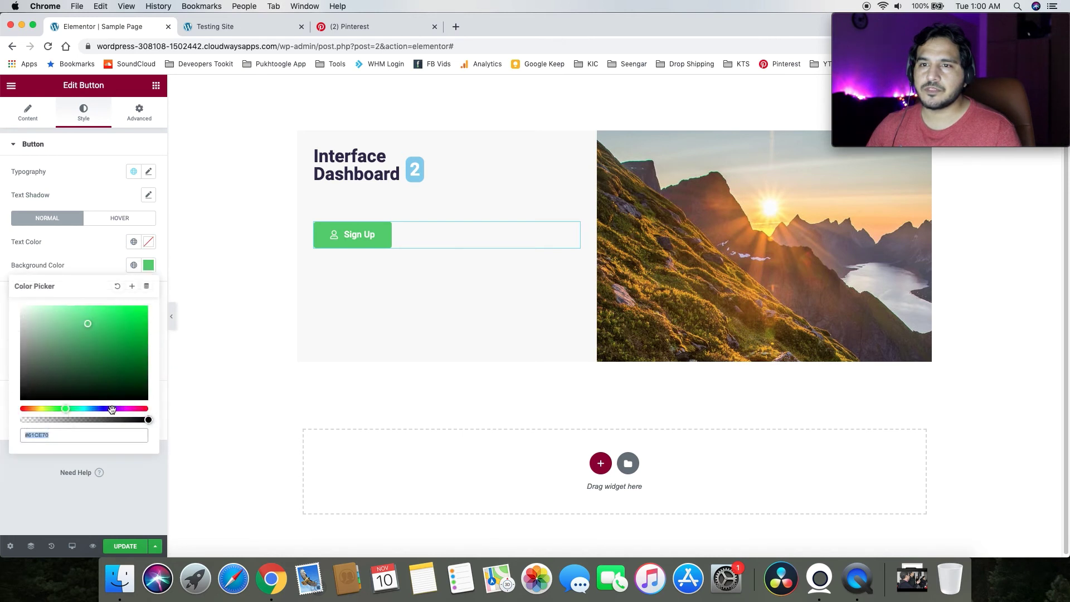
left_click_drag(112, 410, 95, 409)
left_click_drag(103, 363, 99, 307)
Set the button's hover background color to near-black
left_click(111, 221)
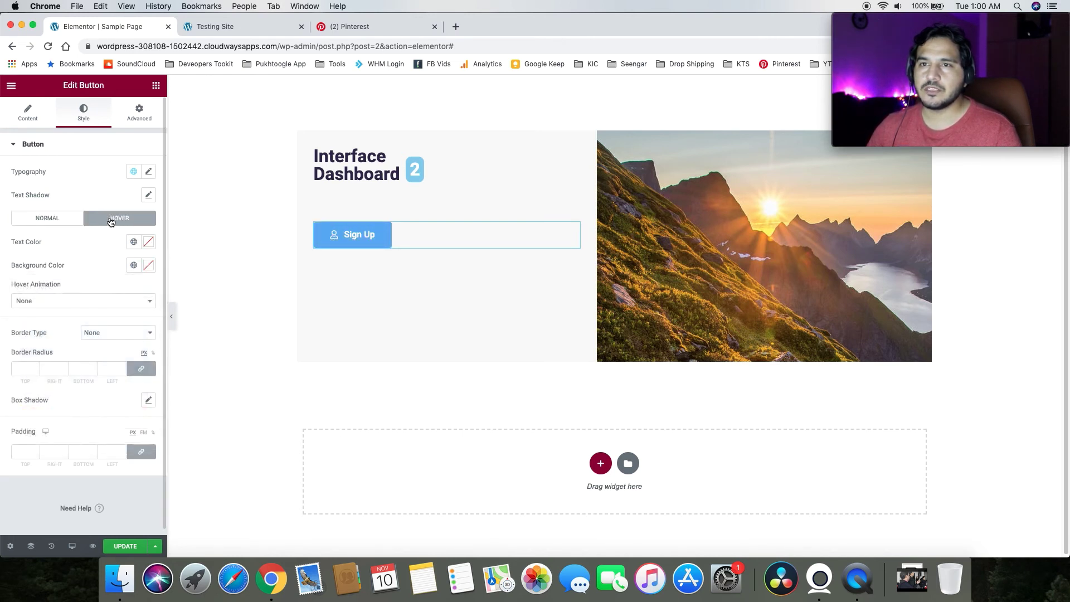
left_click(144, 267)
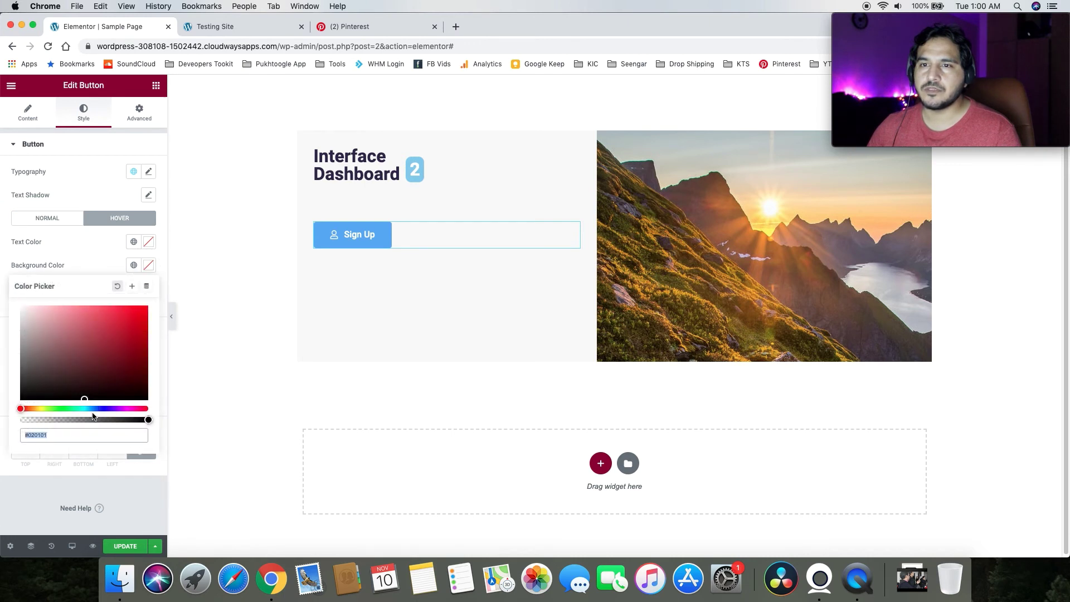
left_click_drag(71, 387, 45, 396)
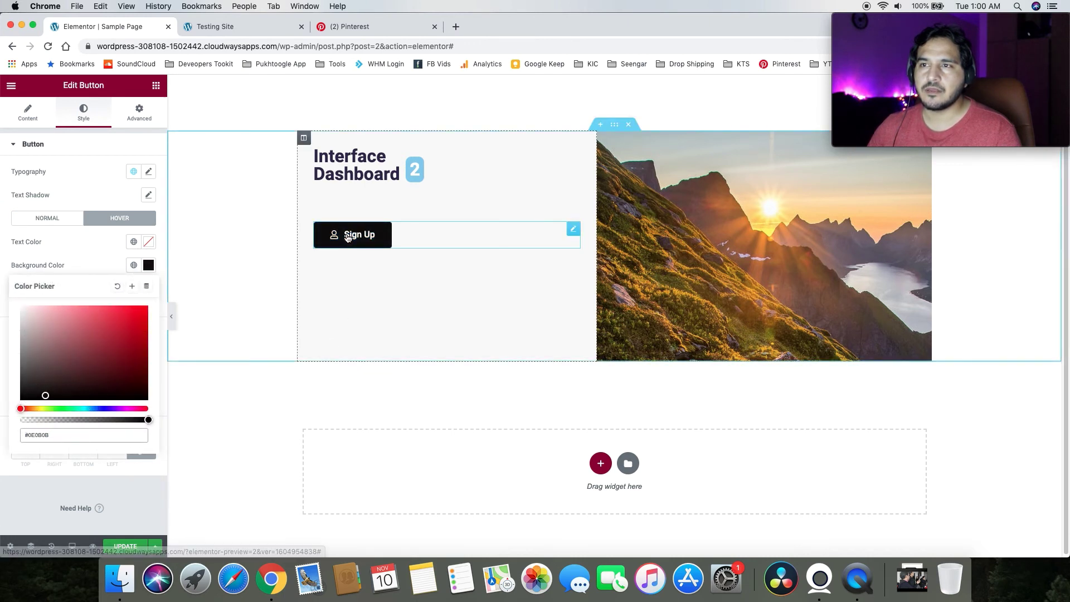
left_click(92, 254)
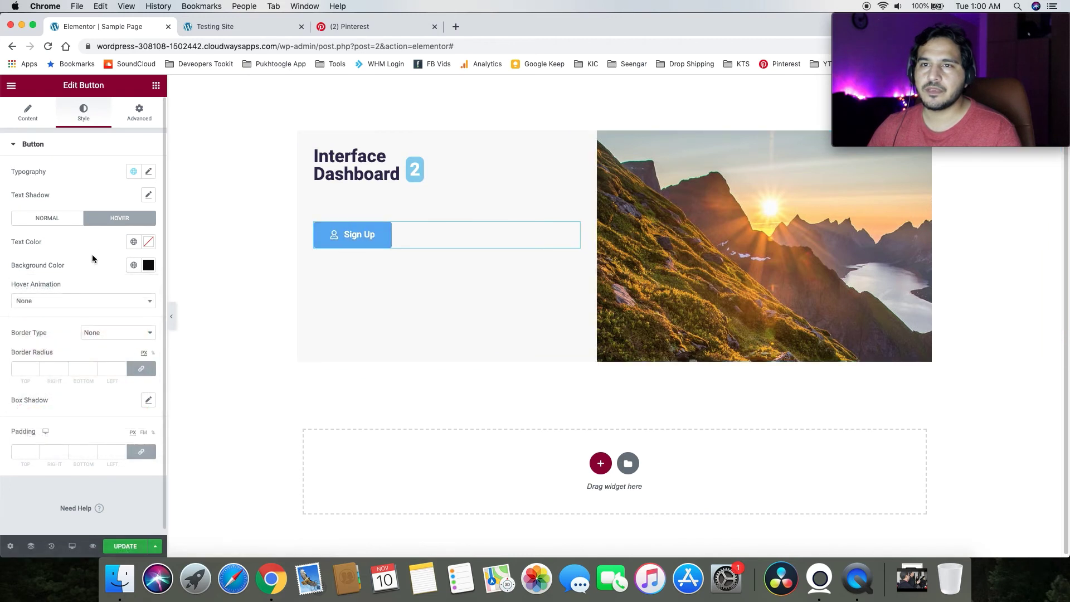
Try the Shrink hover animation on the button and reset the animation to None
left_click(81, 301)
left_click(72, 346)
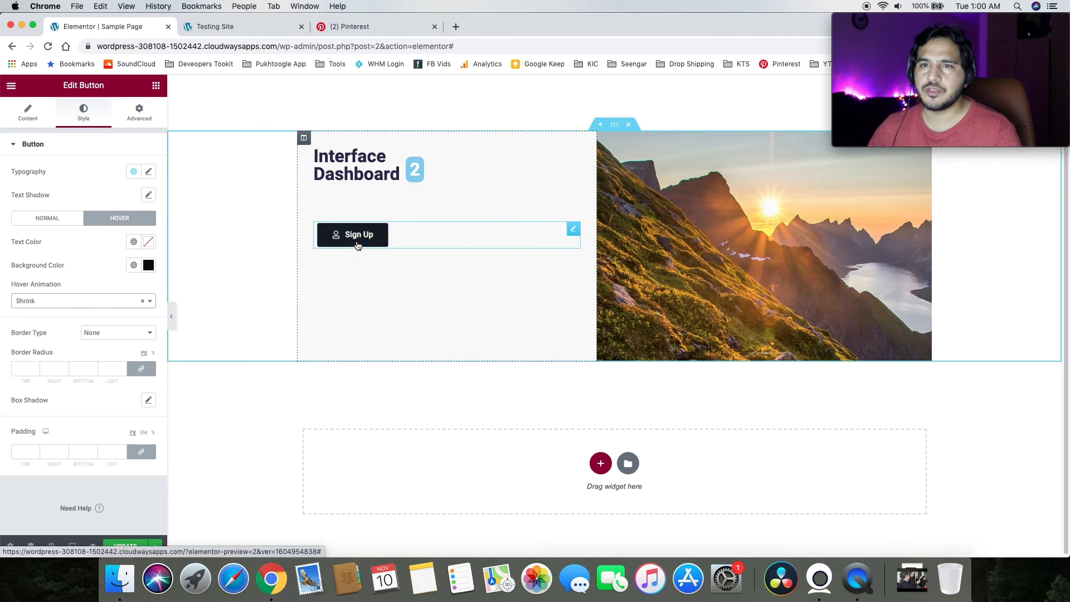
left_click(145, 302)
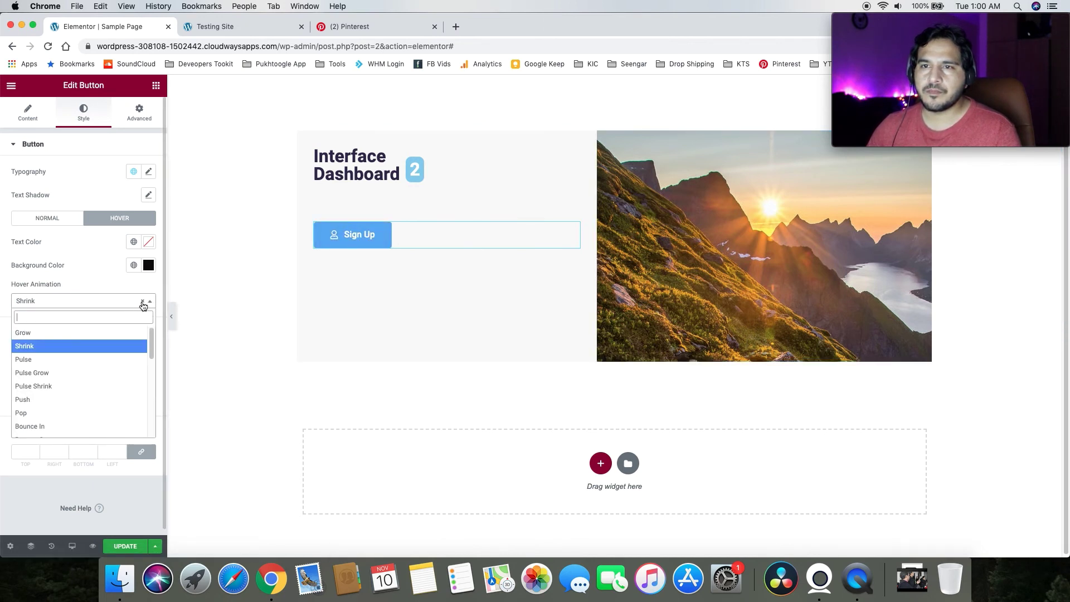
left_click(143, 306)
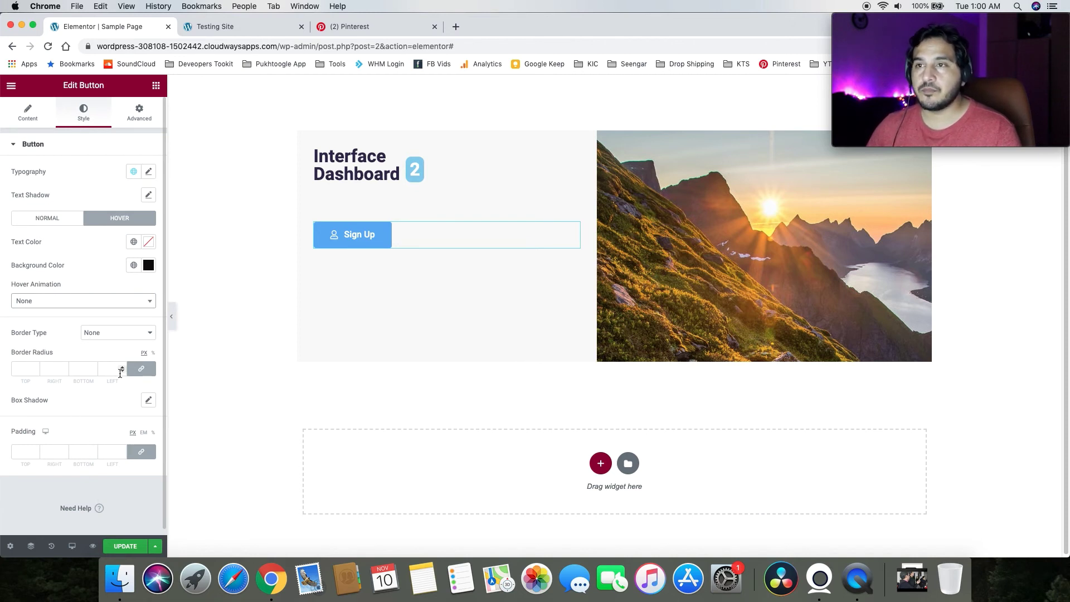
Give all four corners of the button a linked border radius of 36 px
left_click(140, 370)
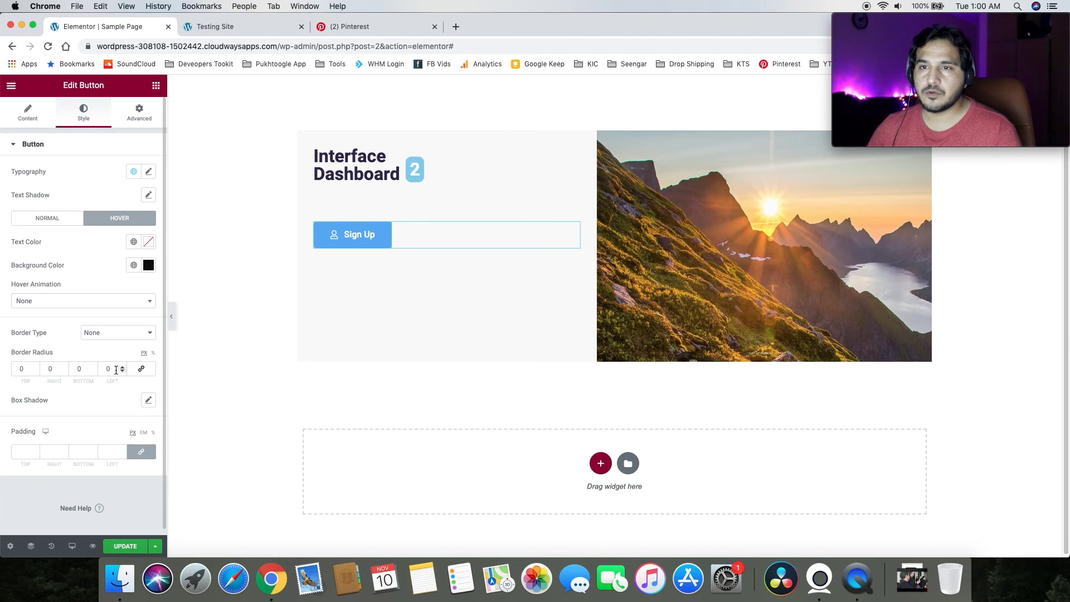
left_click(122, 367)
left_click(139, 371)
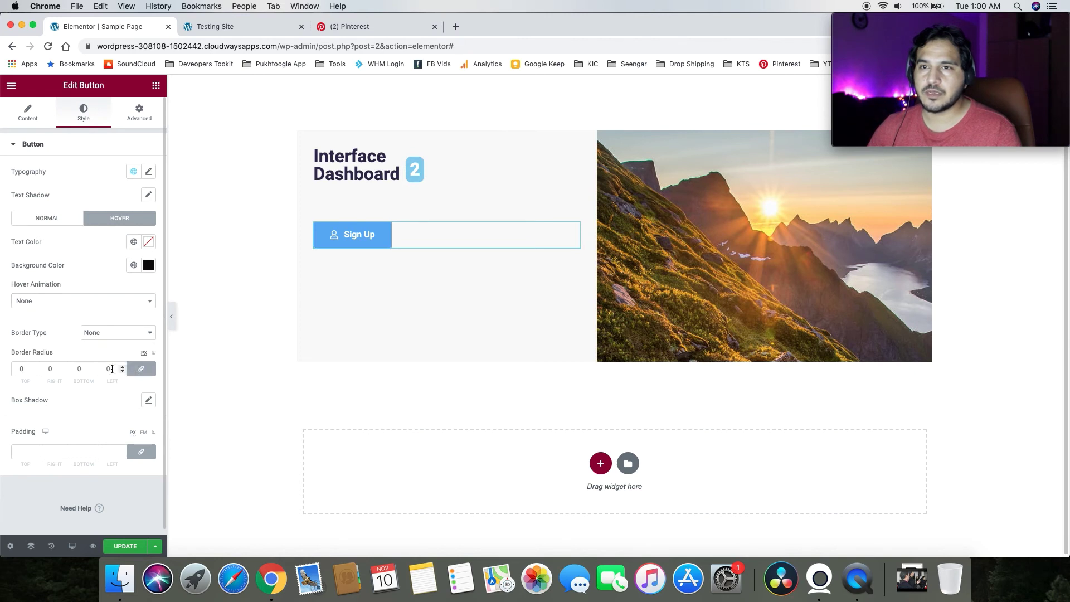
left_click(122, 367)
left_click(122, 367)
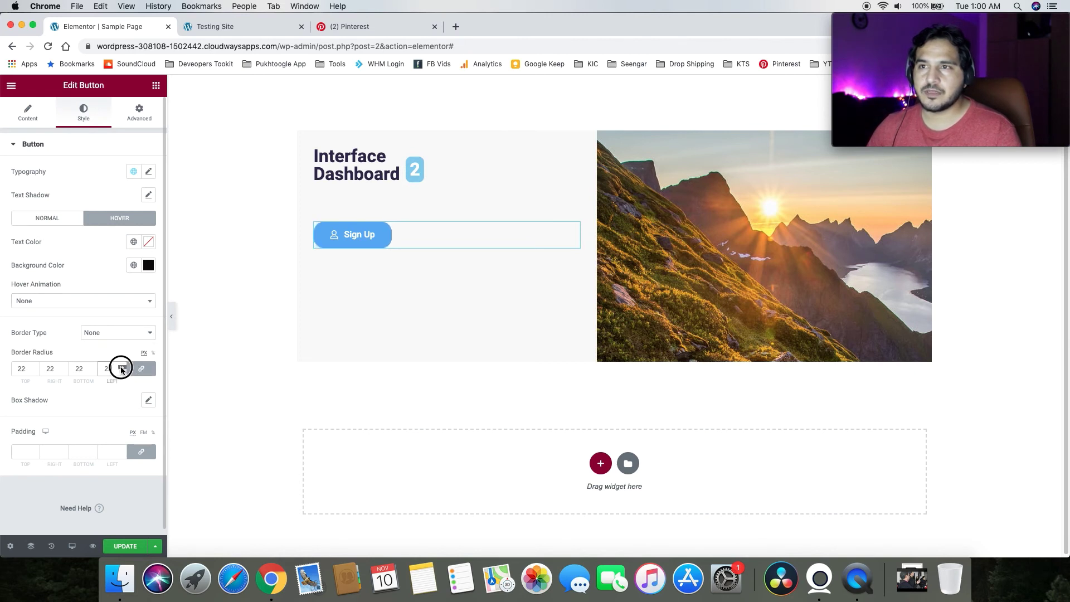
Unlink the button's border radius values and set the top and bottom ones to 0
left_click(146, 372)
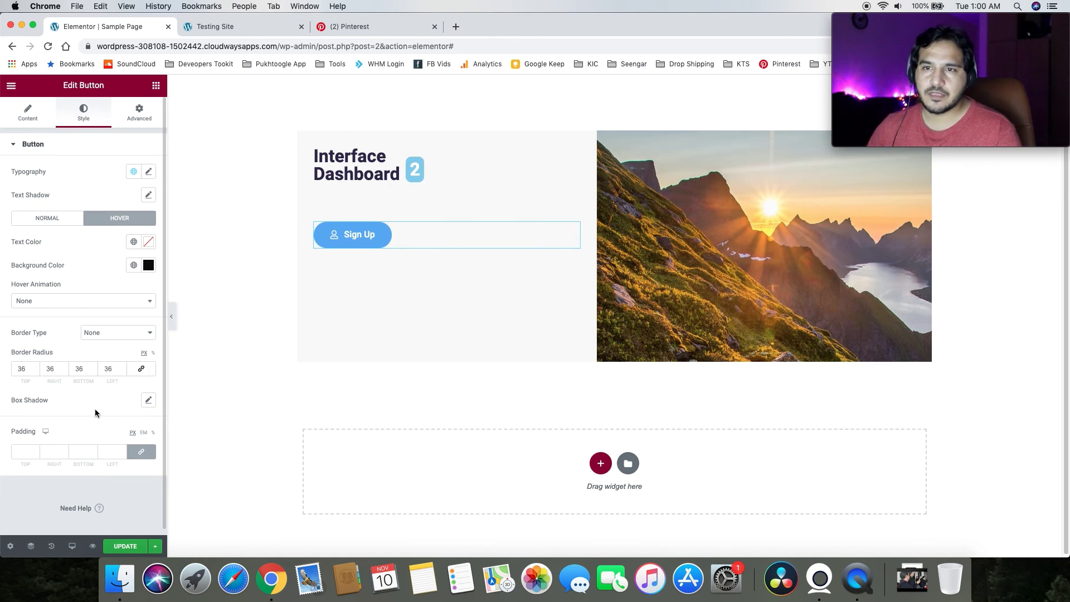
double_click(78, 371)
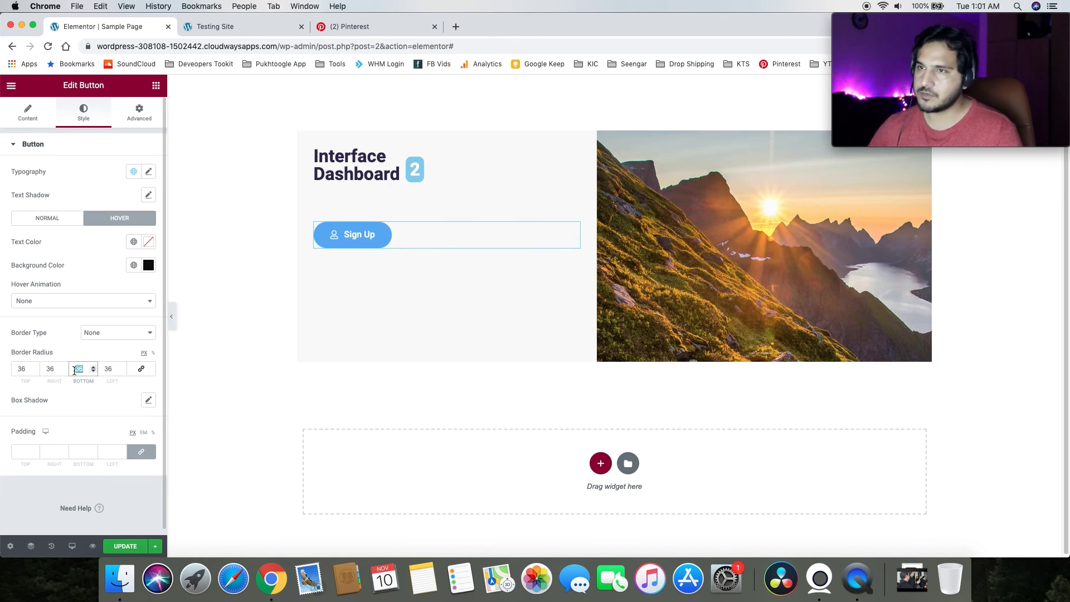
type("0")
double_click(22, 368)
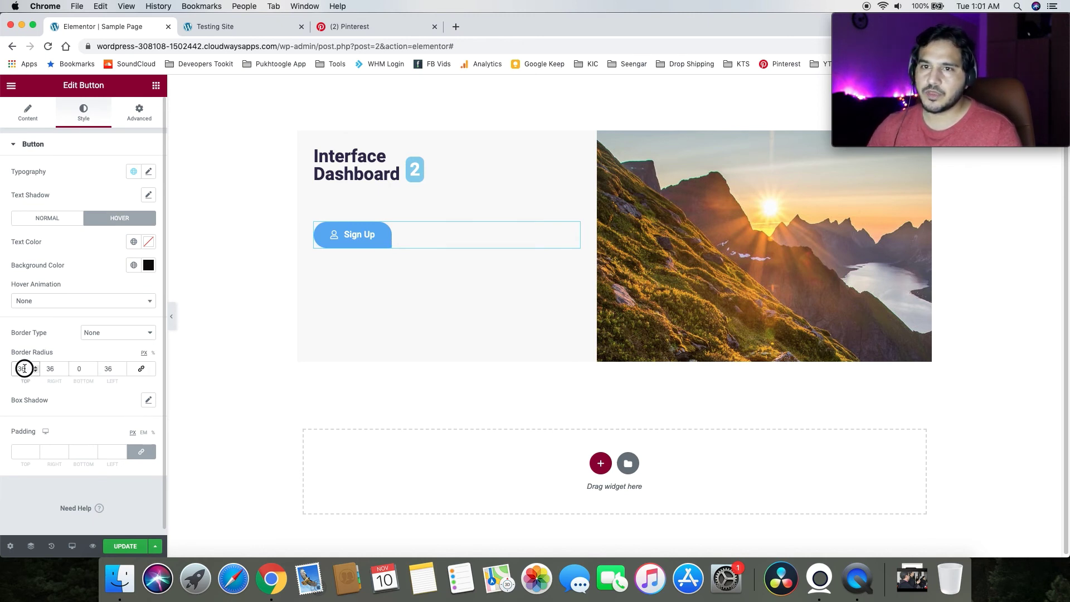
type("0")
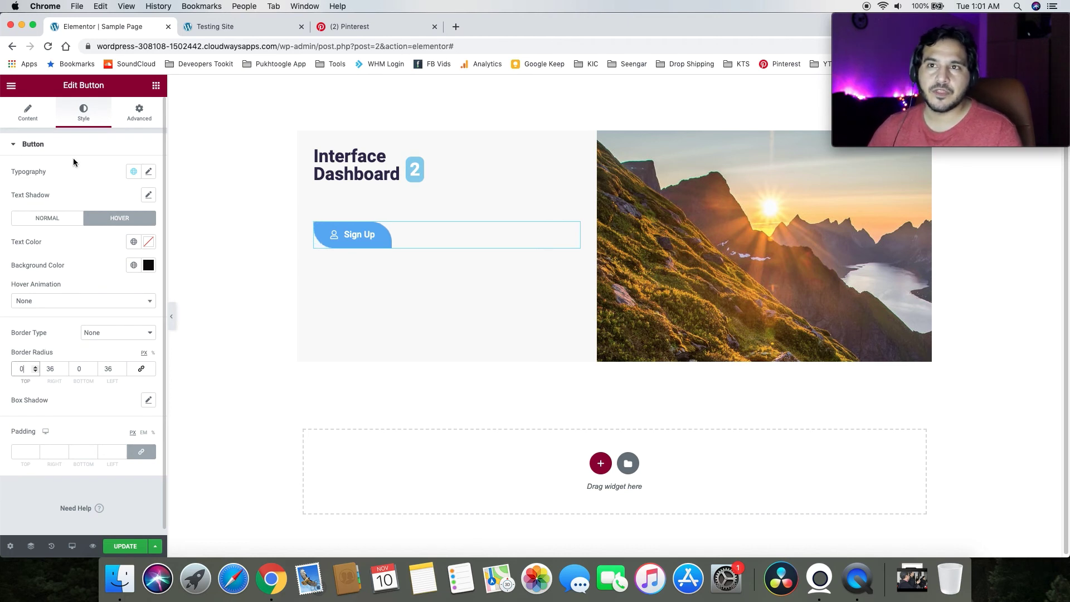
Update the page, check the button in the reloaded Testing Site preview, and return to the editor
left_click(139, 546)
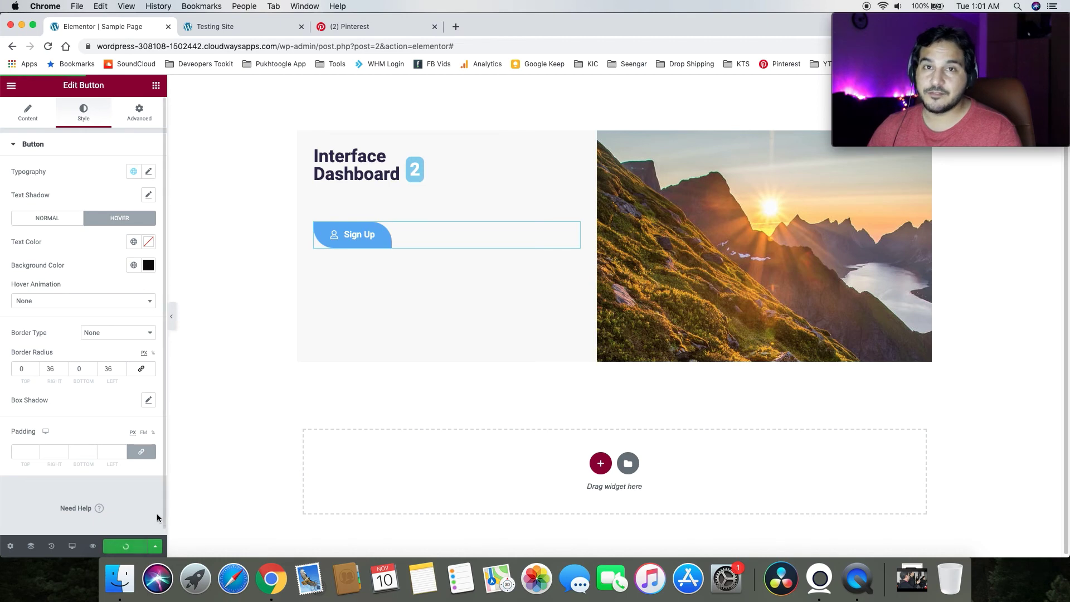
left_click(250, 27)
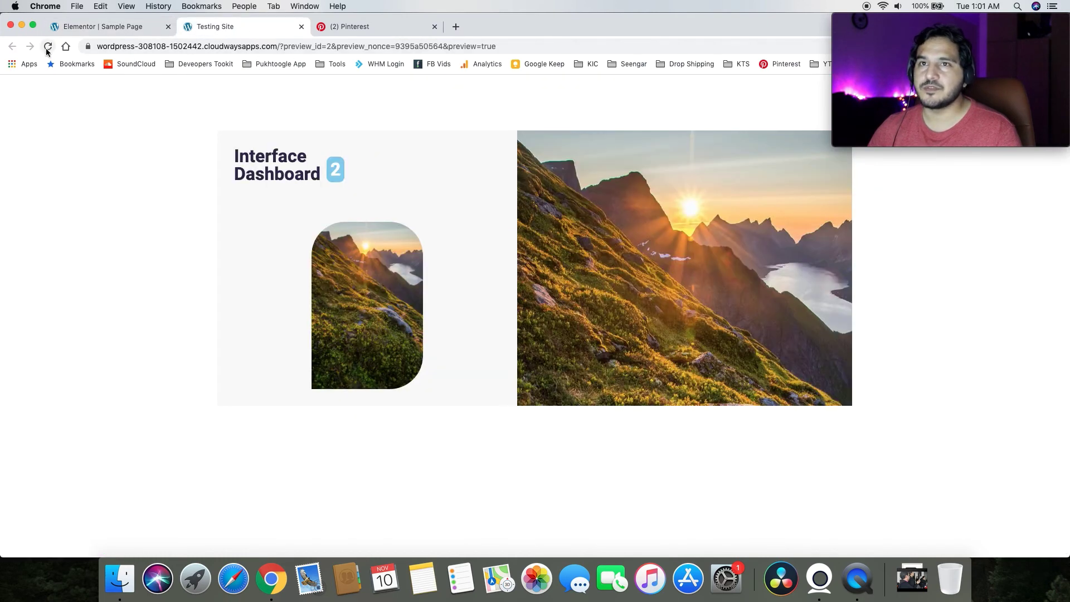
left_click(48, 47)
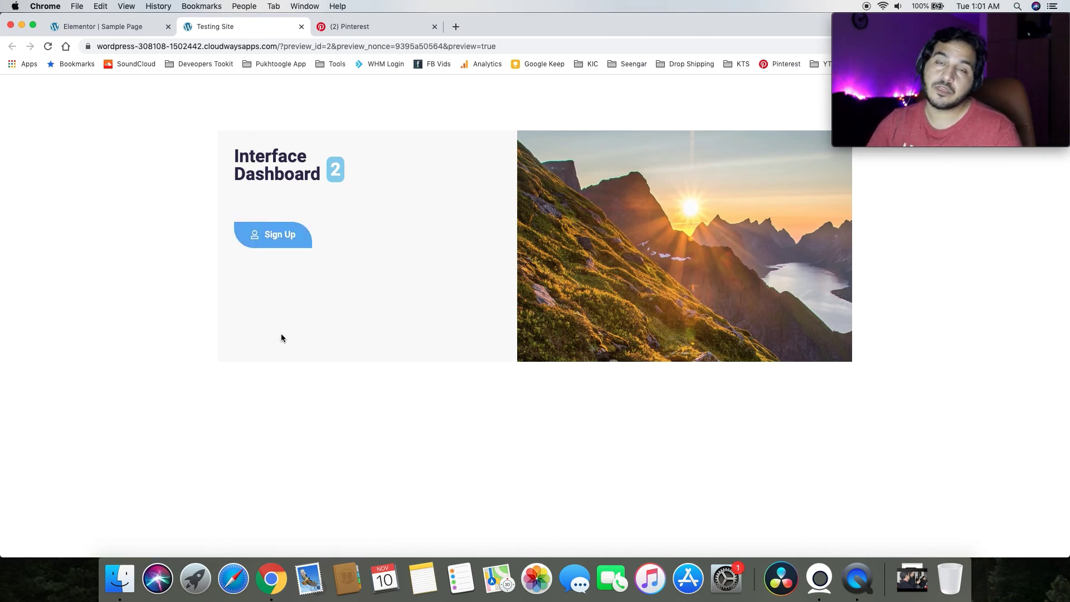
left_click(106, 29)
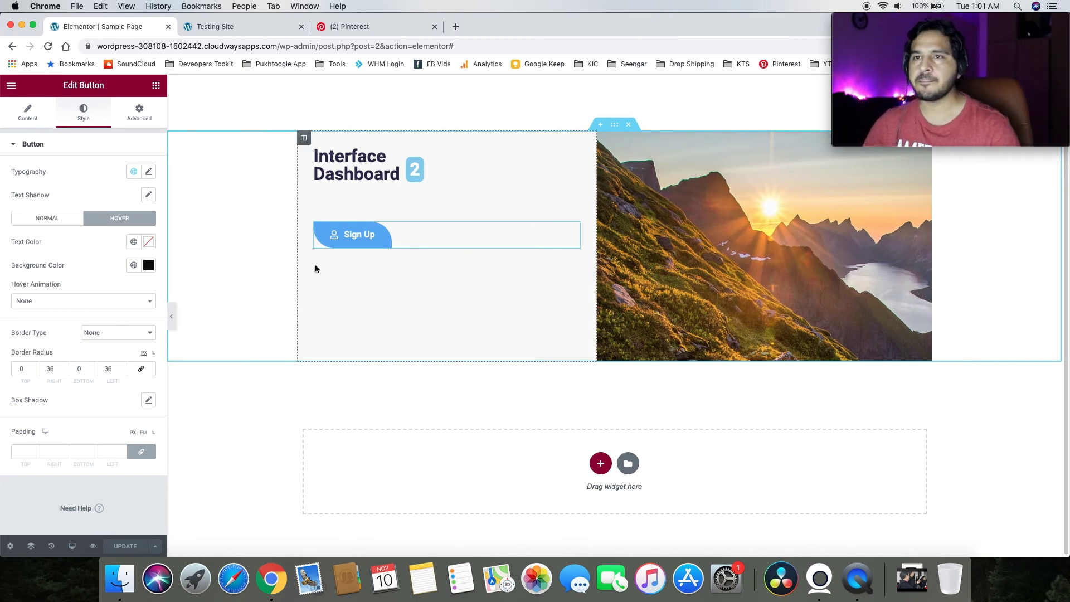
Add a Spacer widget between the heading and the Sign Up button and set its space to 77 px
left_click(156, 87)
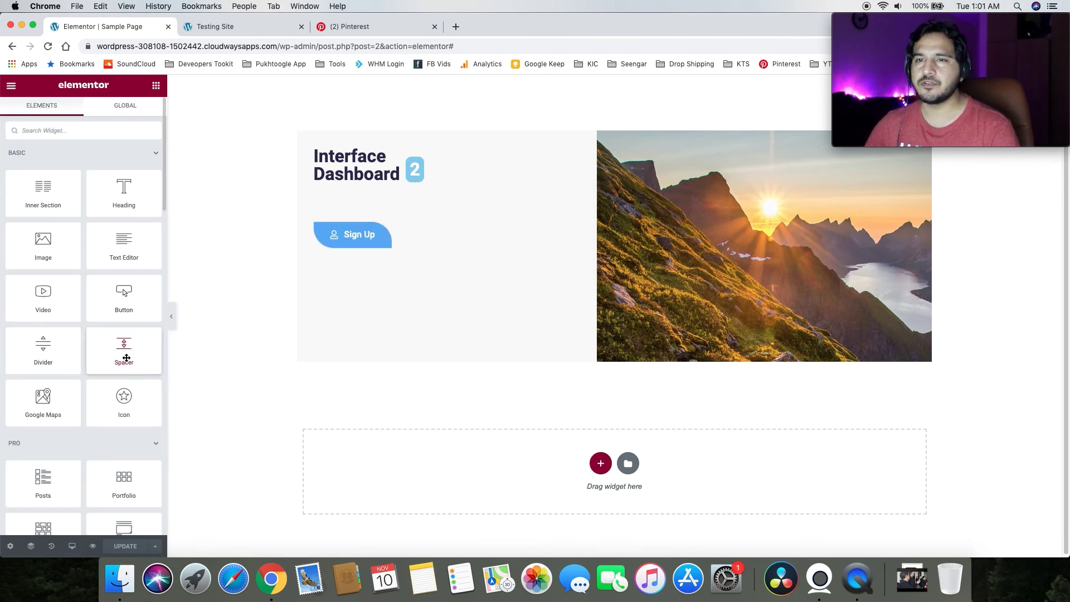
left_click_drag(121, 353, 384, 202)
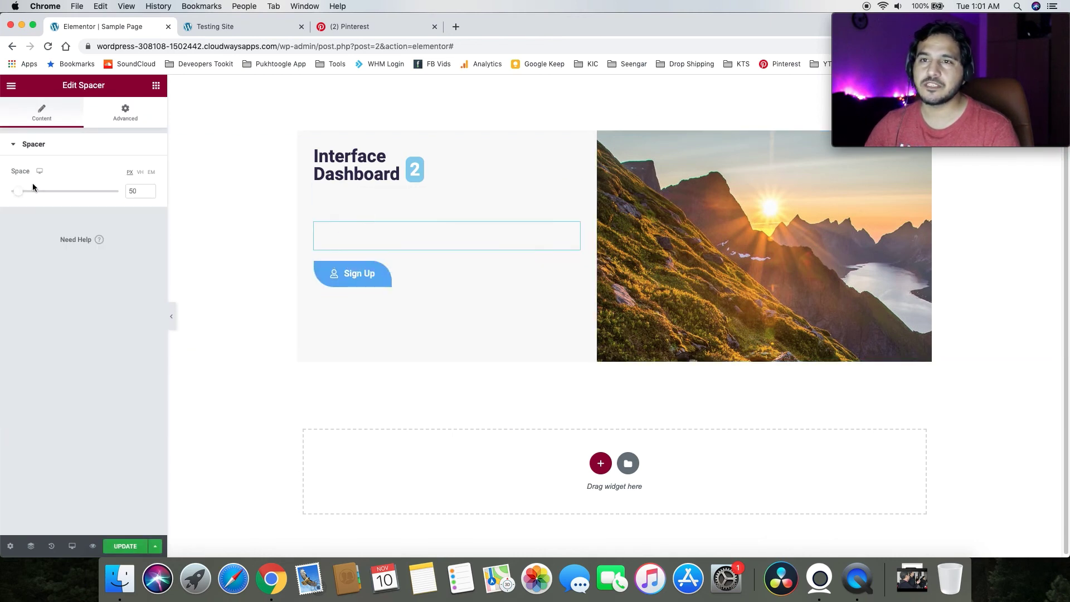
left_click_drag(16, 193, 59, 194)
left_click_drag(62, 201, 23, 202)
Delete the Spacer widget between the heading and the Sign Up button
right_click(363, 248)
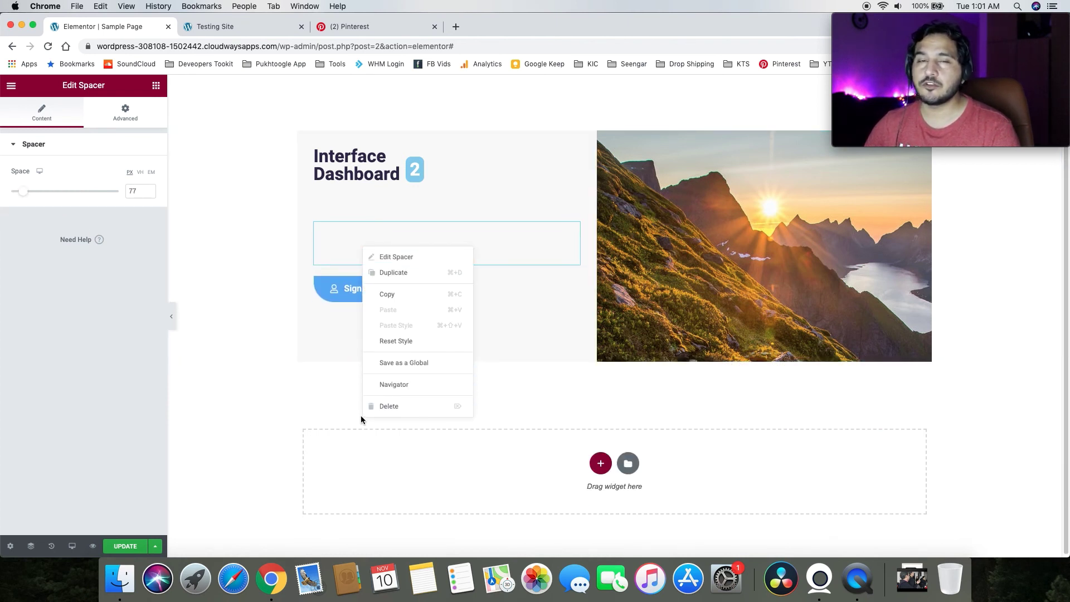
left_click(382, 406)
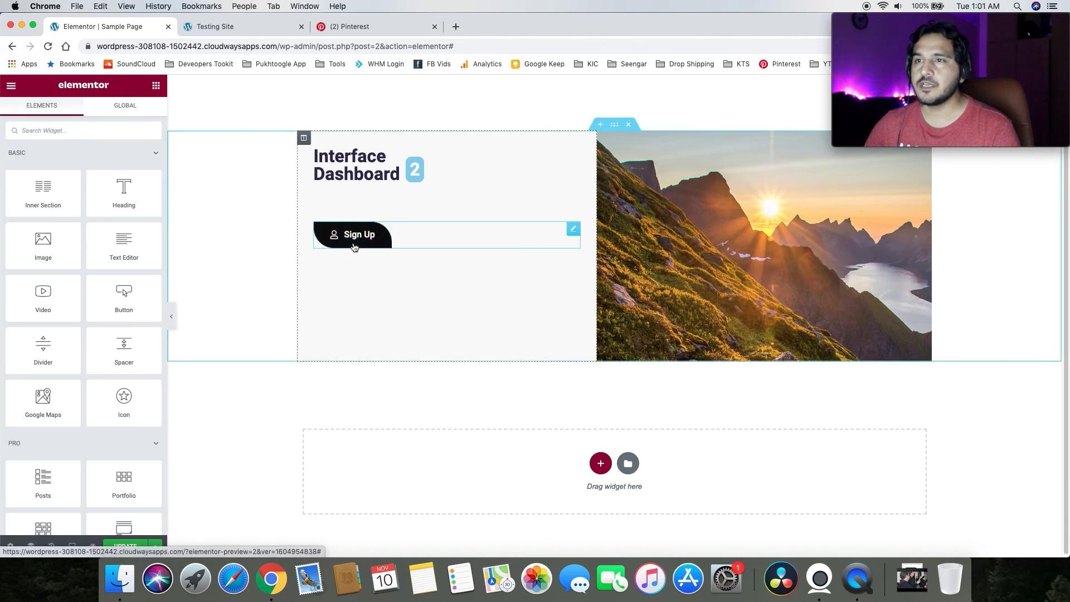
Unlink the Sign Up button's margin values, try a top margin of 100 px, and reset it to 0
left_click(573, 230)
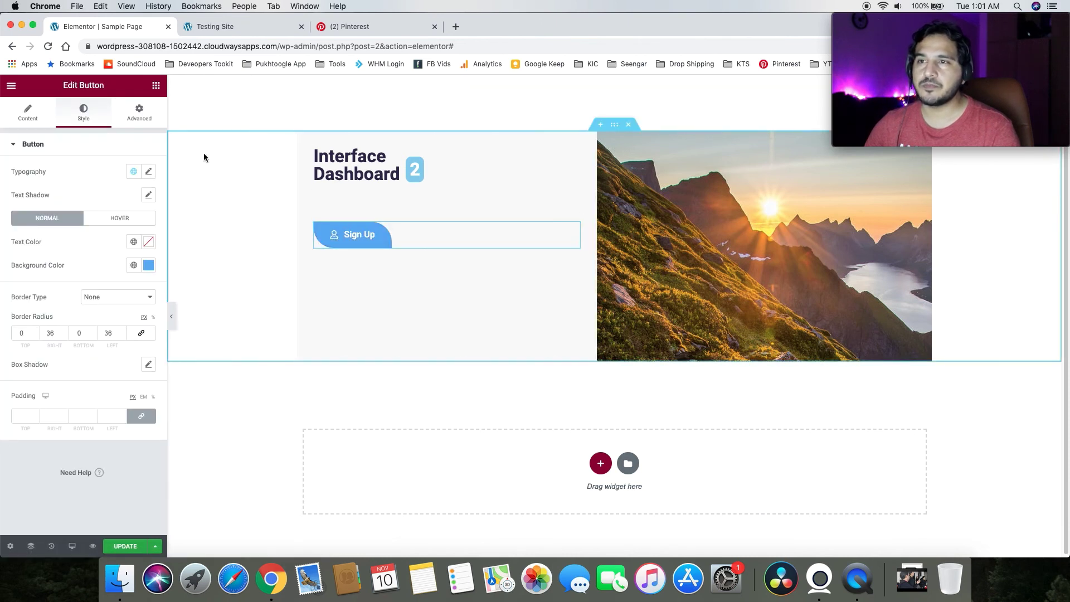
left_click(135, 118)
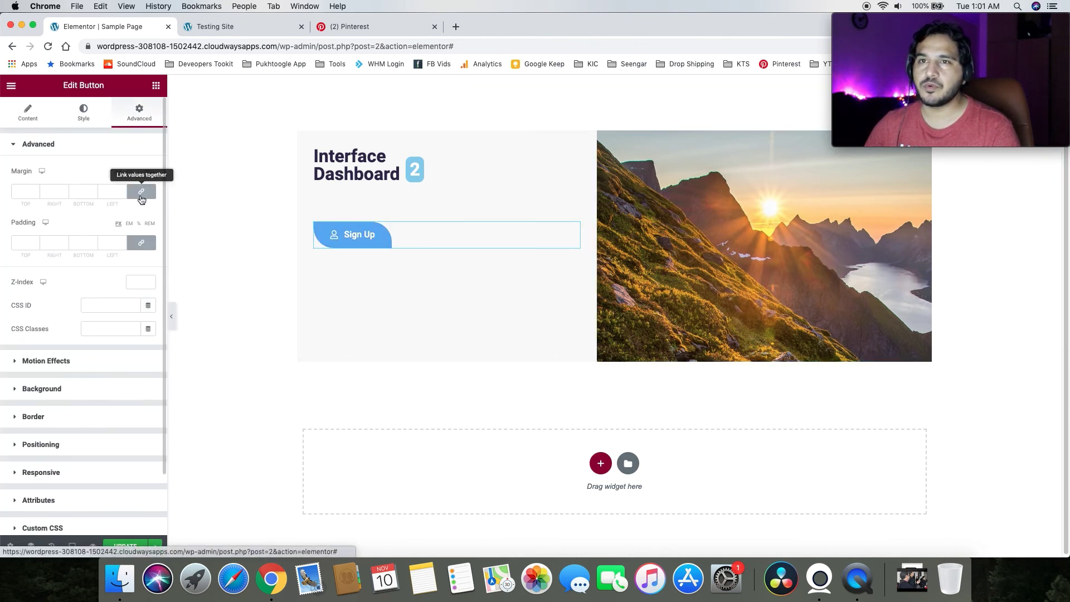
left_click(19, 191)
type("100")
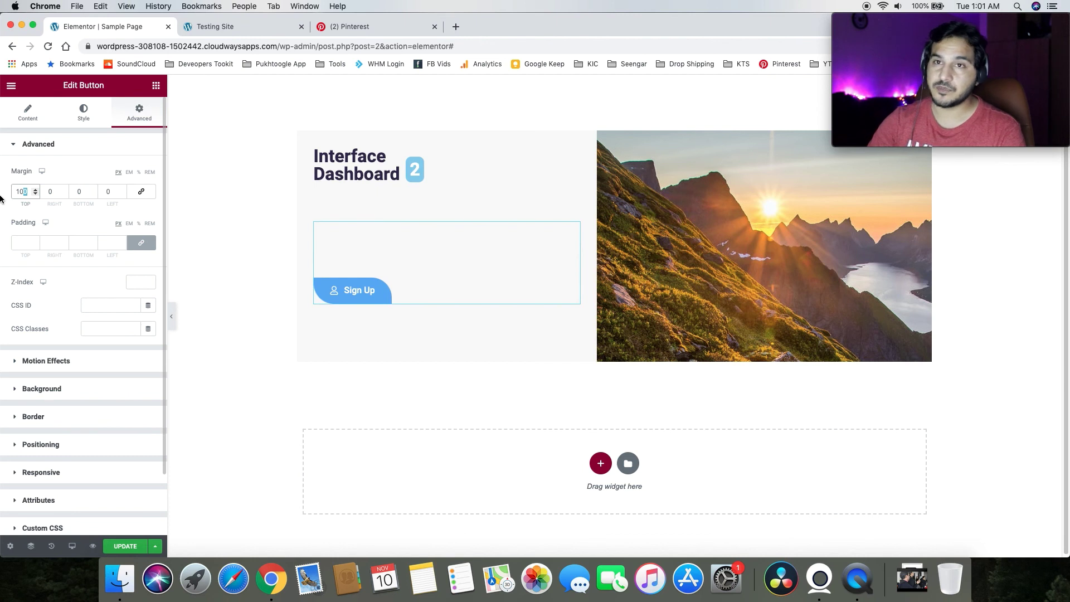
type("0")
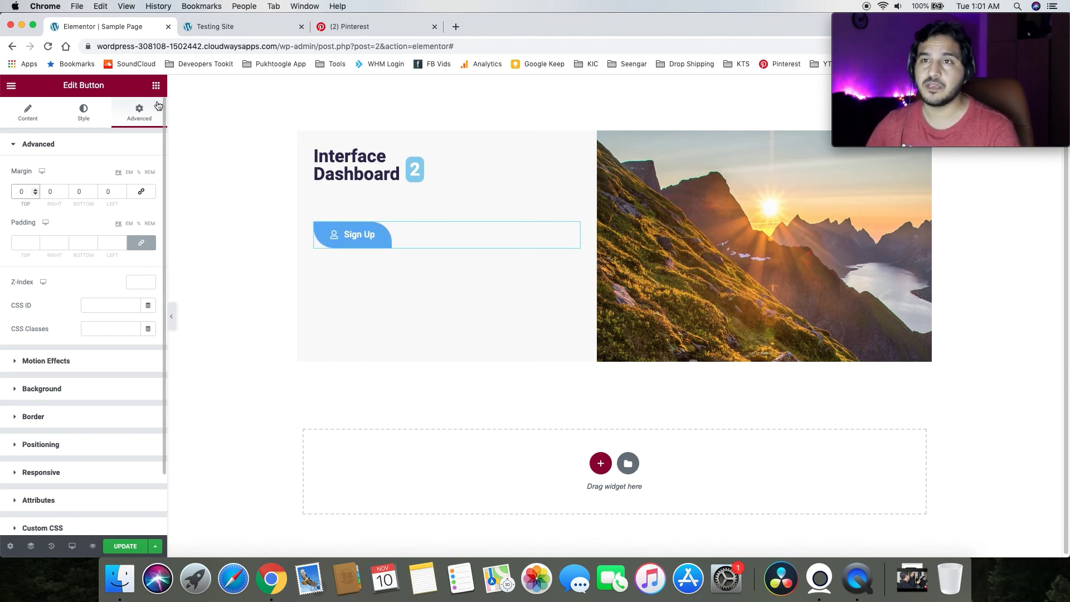
Add a Divider widget between the heading and the Sign Up button and give it the Curly style
left_click(156, 85)
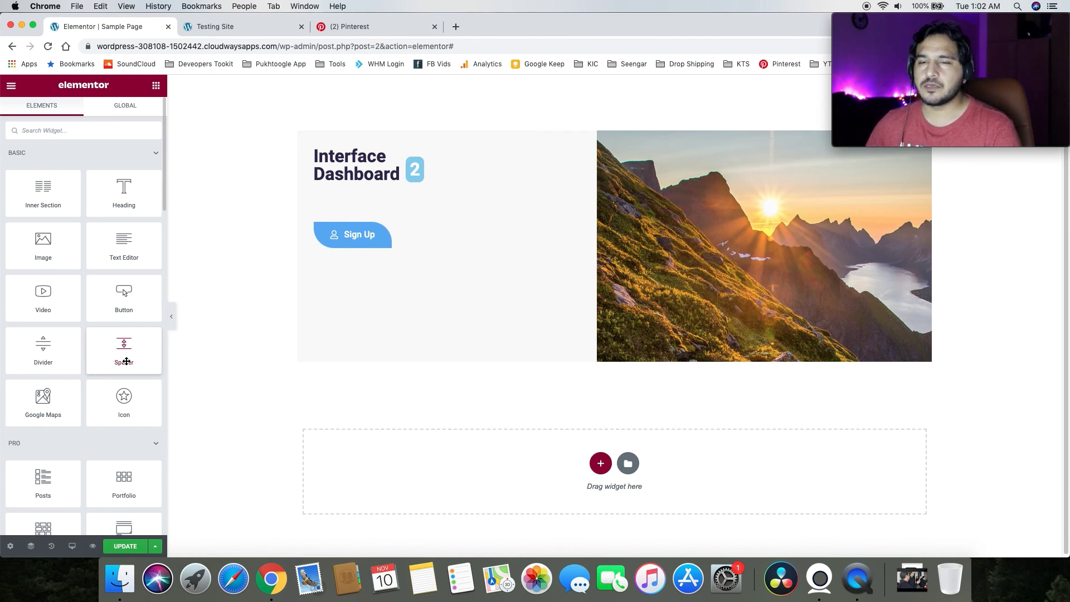
left_click_drag(42, 350, 358, 211)
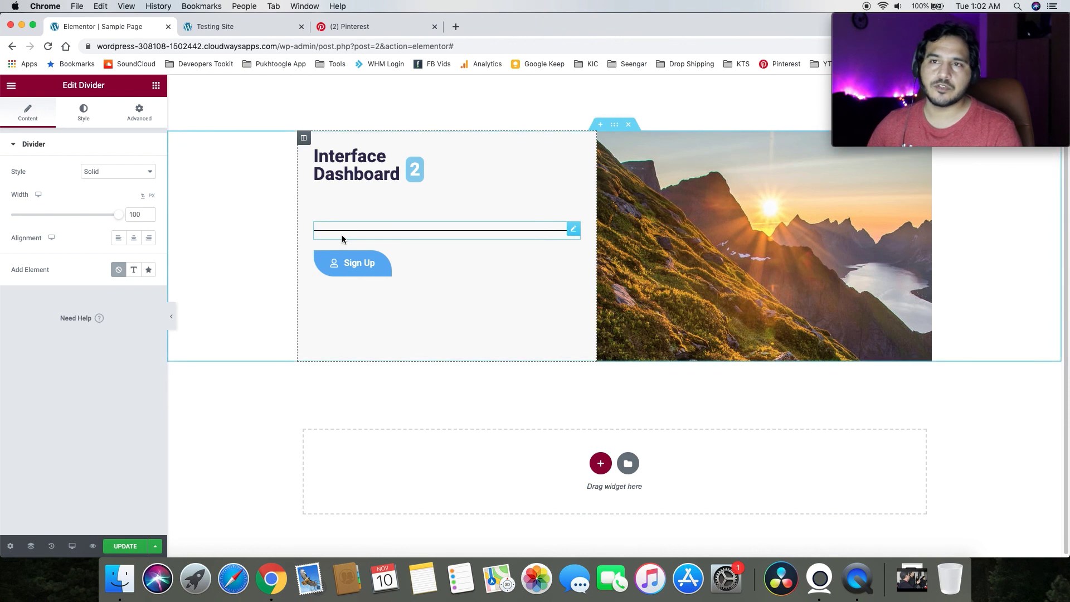
left_click(101, 172)
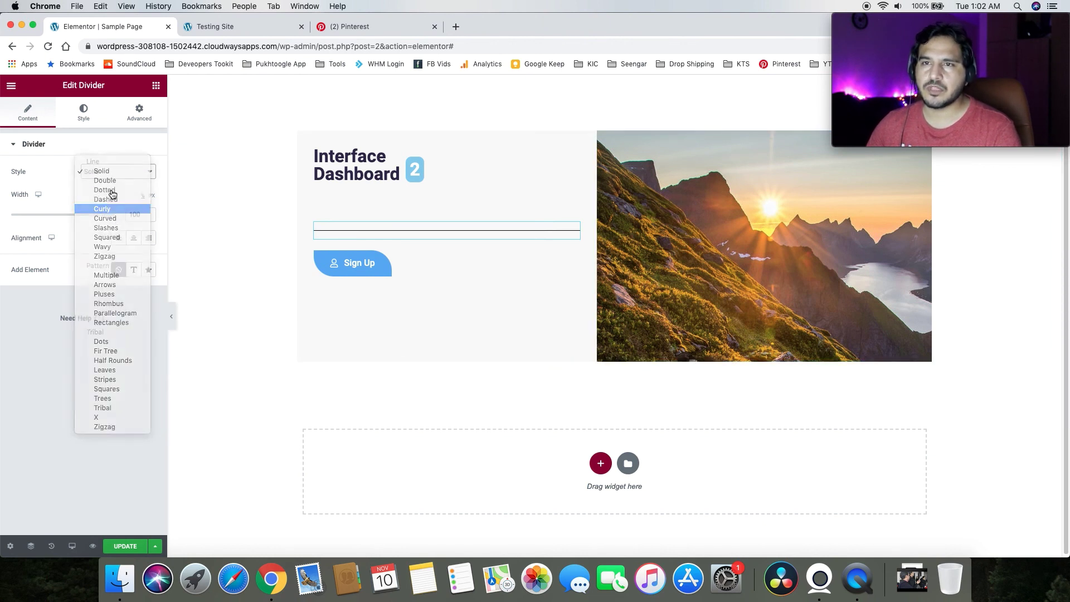
left_click(102, 209)
Try the Squared and Dashed styles on the divider, and settle on Wavy with a width of 100
left_click(116, 176)
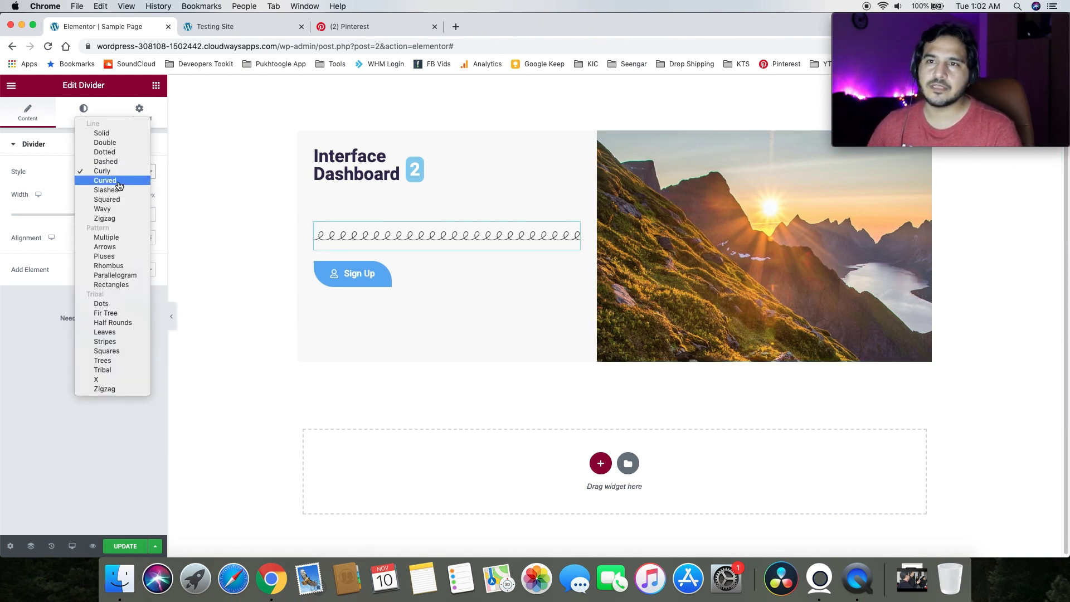
left_click(117, 199)
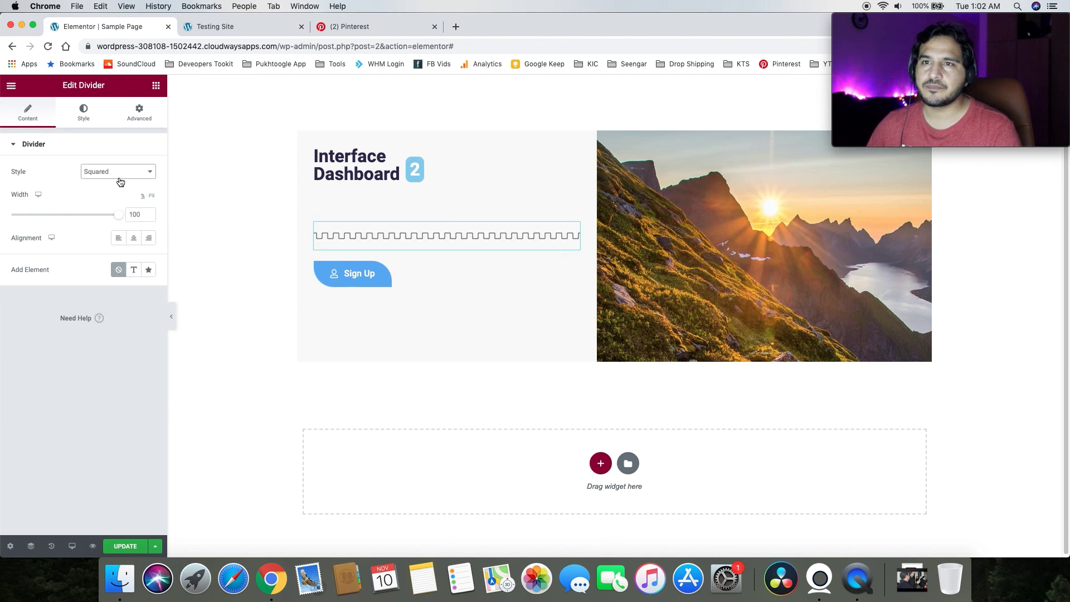
left_click(119, 180)
left_click(119, 134)
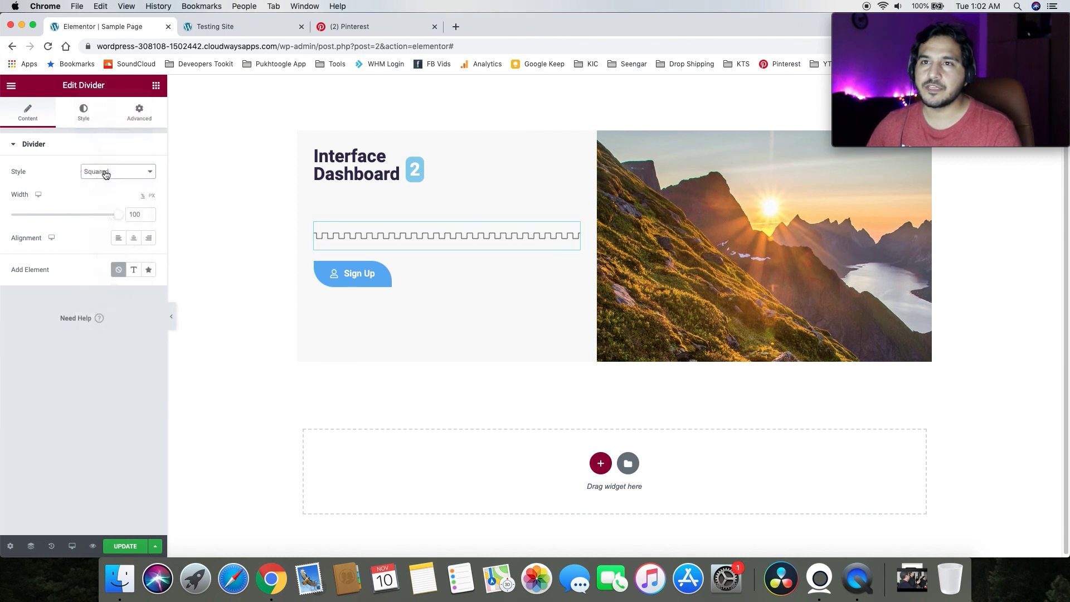
left_click(104, 173)
left_click(107, 218)
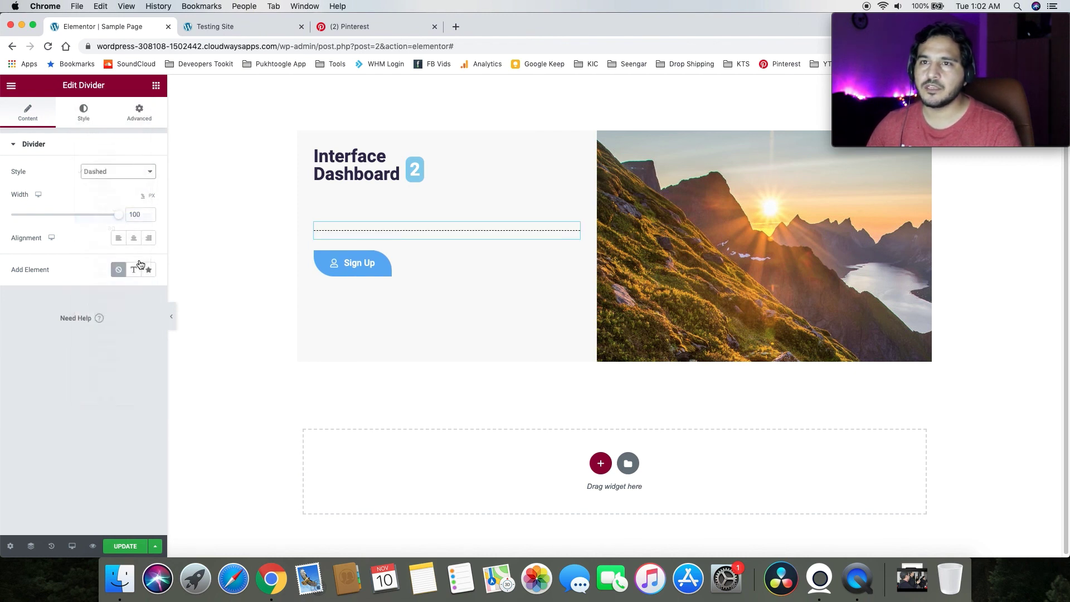
mouse_move(117, 215)
left_mouse_down()
mouse_move(36, 222)
mouse_move(132, 219)
left_mouse_up()
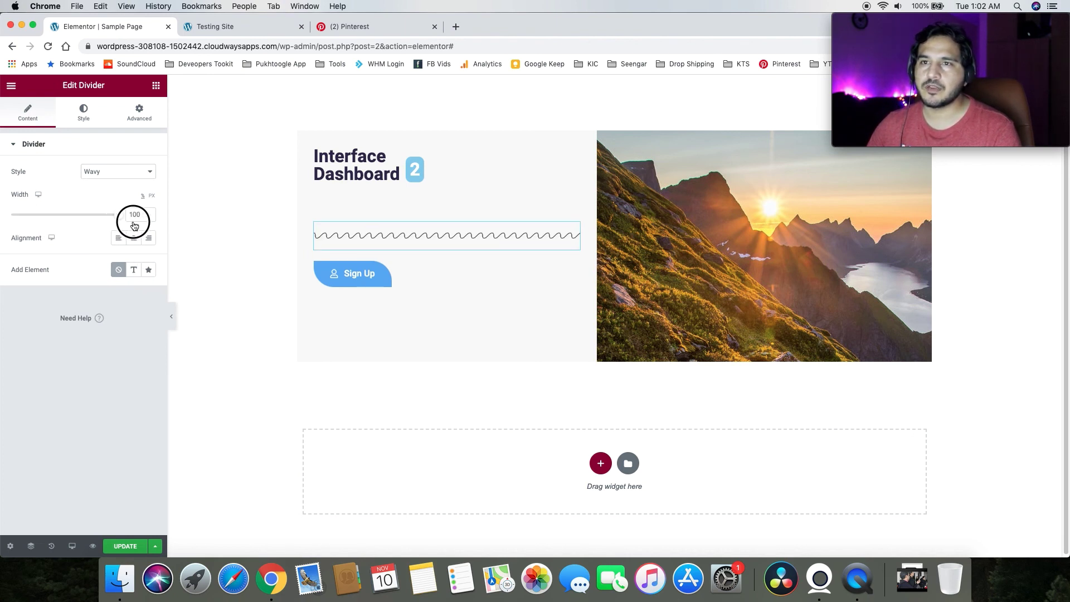
Add a text element reading "Read More" to the divider, try the icon element instead, and return to the text
left_click(134, 270)
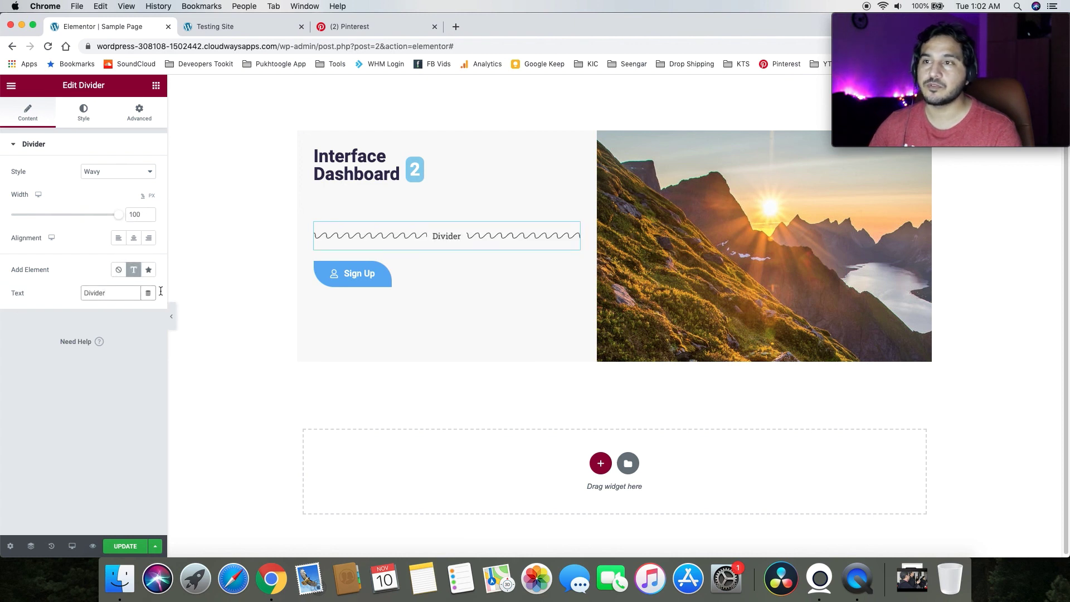
left_click(128, 296)
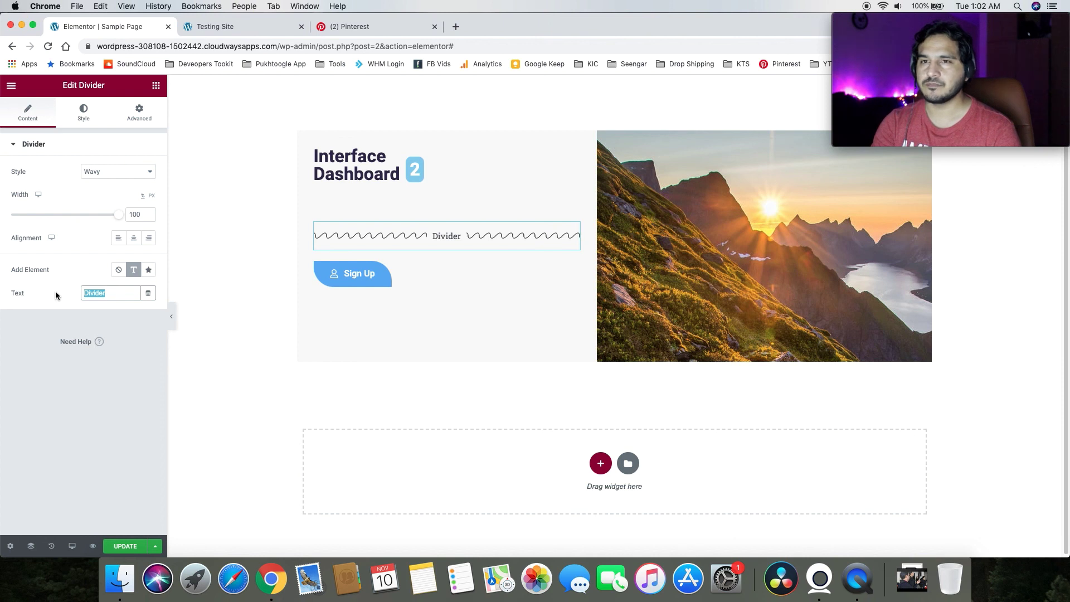
type("Read More")
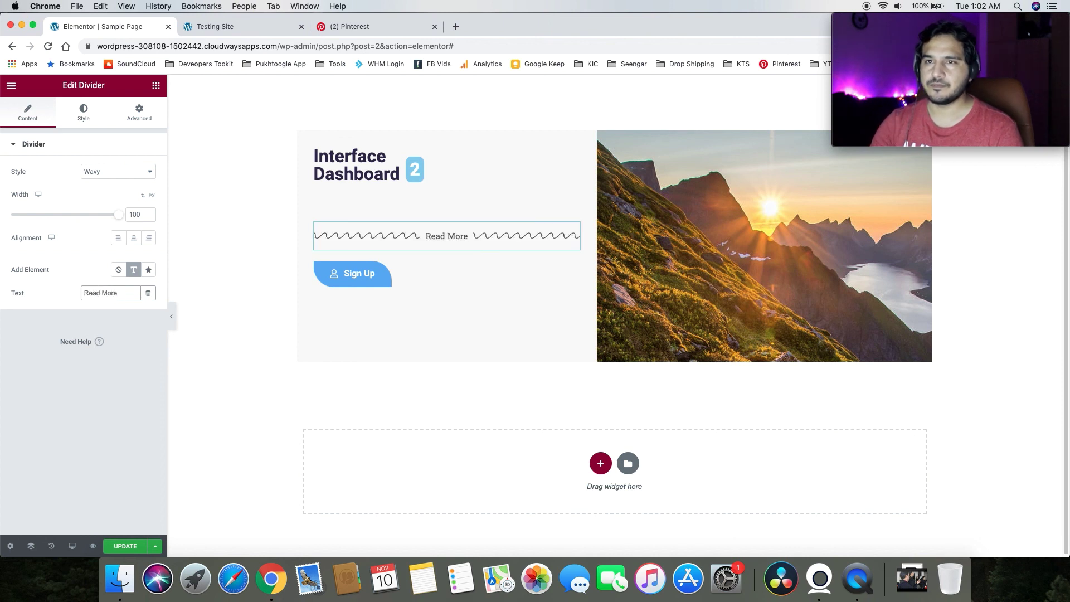
left_click(149, 269)
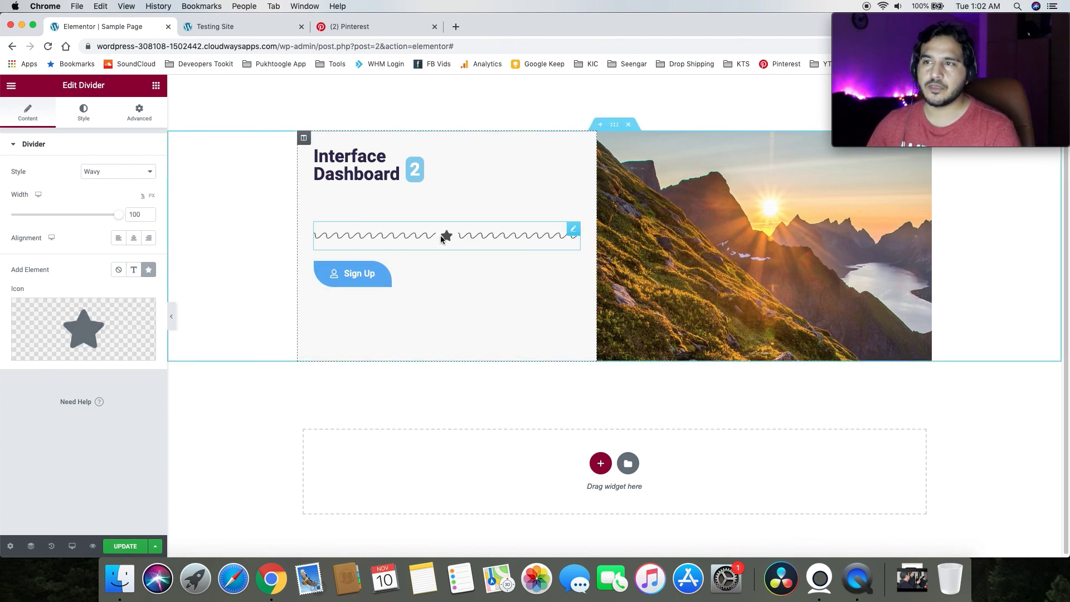
left_click(134, 269)
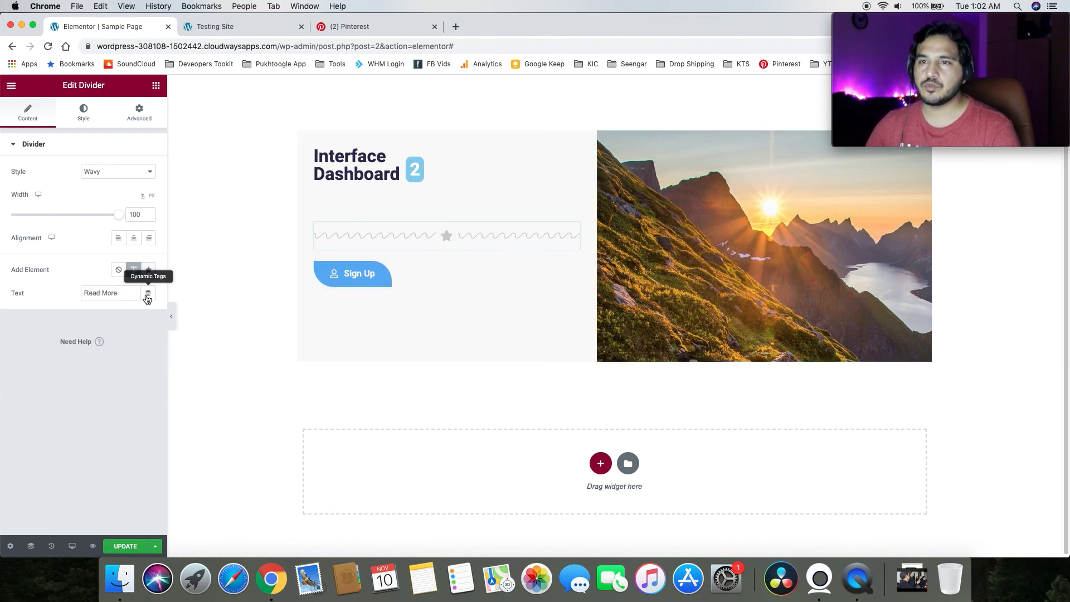
Set the divider text's position to Left and slightly increase its spacing from the line
left_click(81, 112)
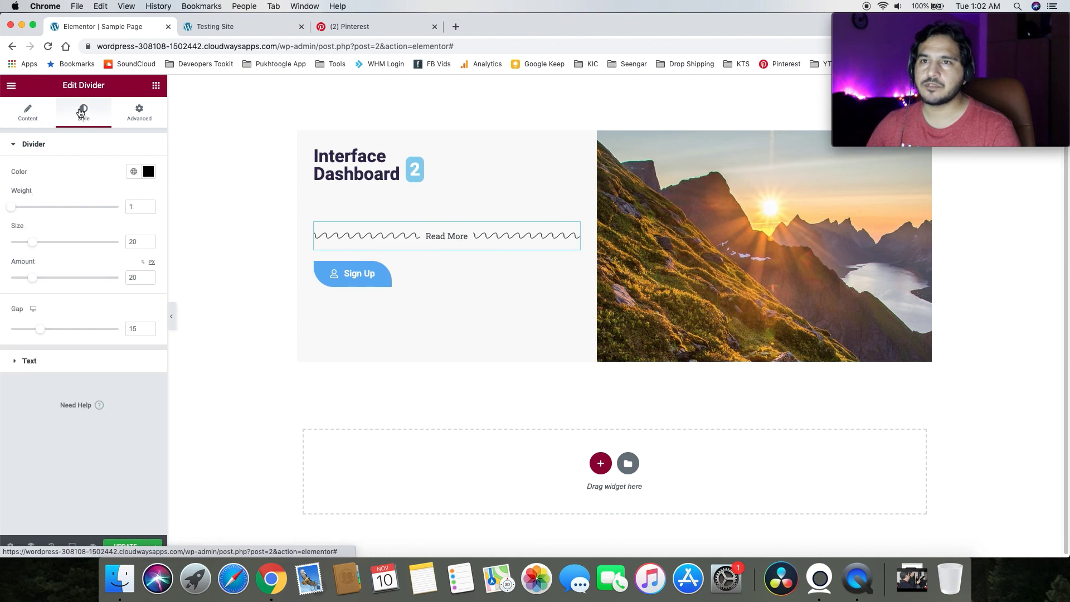
left_click(90, 363)
left_click(120, 251)
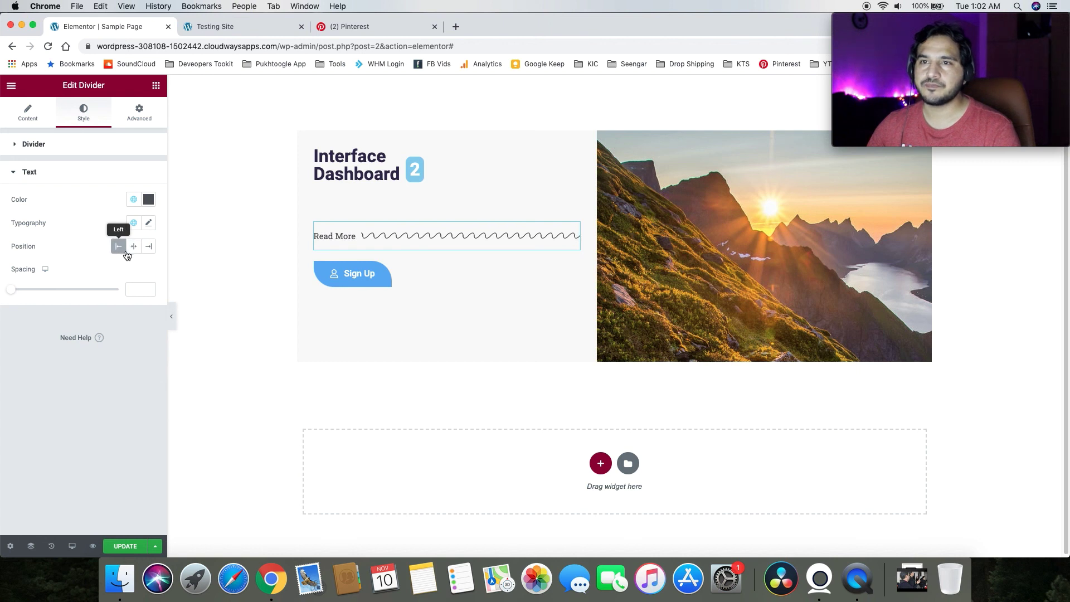
mouse_move(13, 293)
left_mouse_down()
mouse_move(55, 291)
mouse_move(40, 291)
left_mouse_up()
Color the divider's "Read More" text bright blue and set its font size to 25 px
left_click(148, 198)
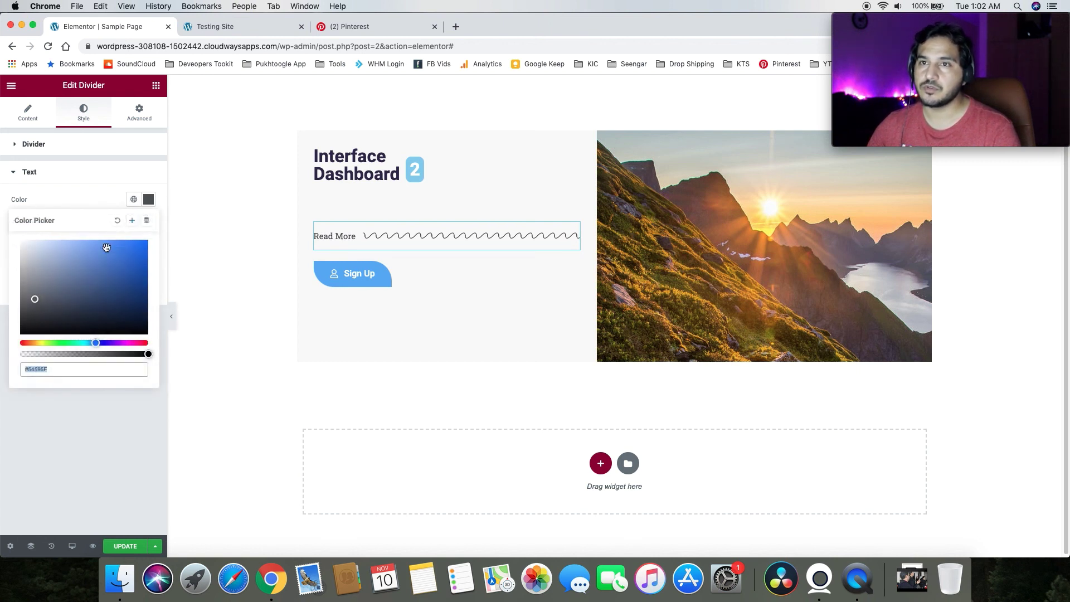
left_click_drag(116, 273, 139, 233)
left_click(124, 216)
left_click(148, 222)
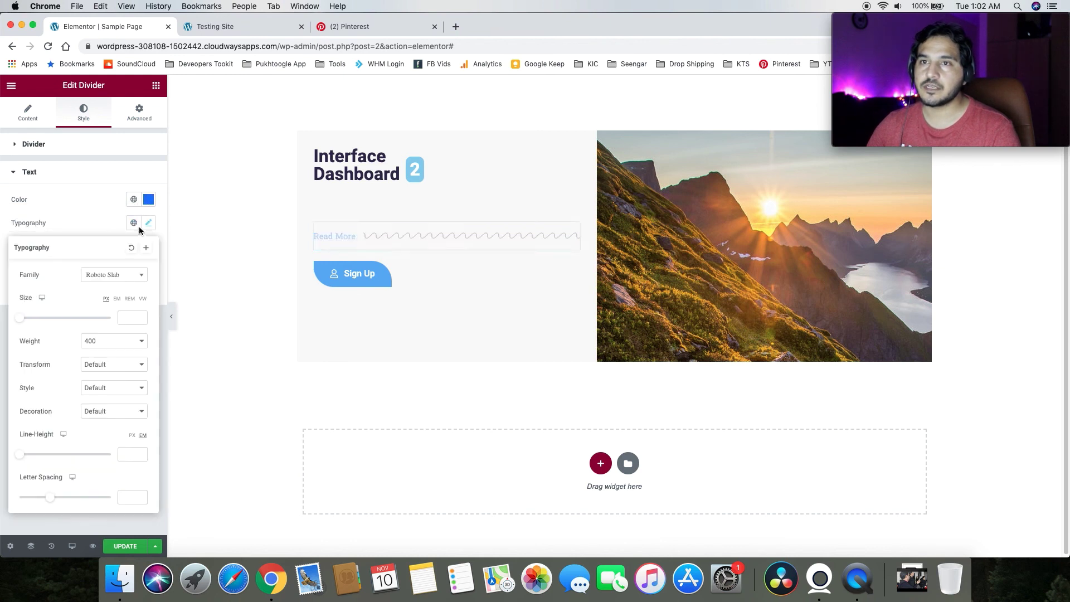
left_click_drag(27, 319, 40, 320)
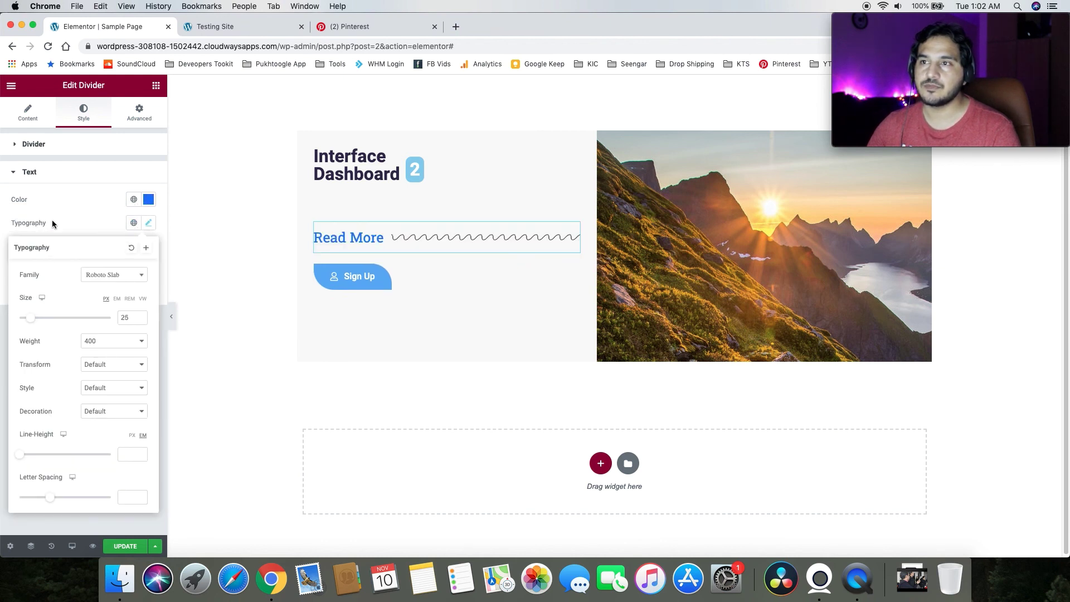
left_click(52, 219)
Color the divider line light red, set its weight to 3.1, amount to 20.5 and gap to 2, and return to the widget list
left_click(69, 146)
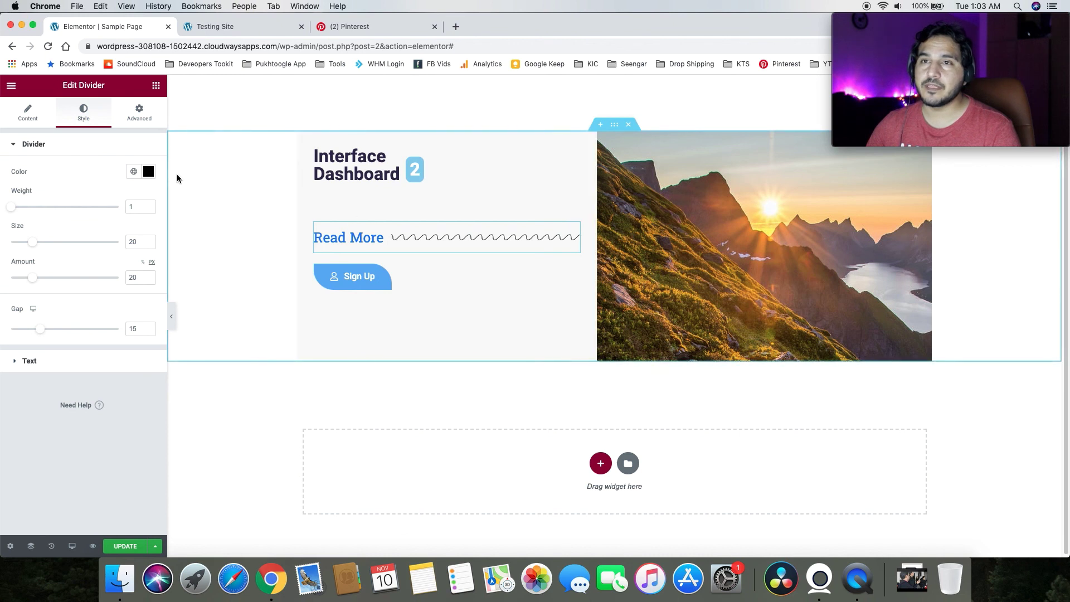
left_click(148, 171)
mouse_move(94, 217)
left_mouse_down()
mouse_move(90, 230)
mouse_move(91, 217)
left_mouse_up()
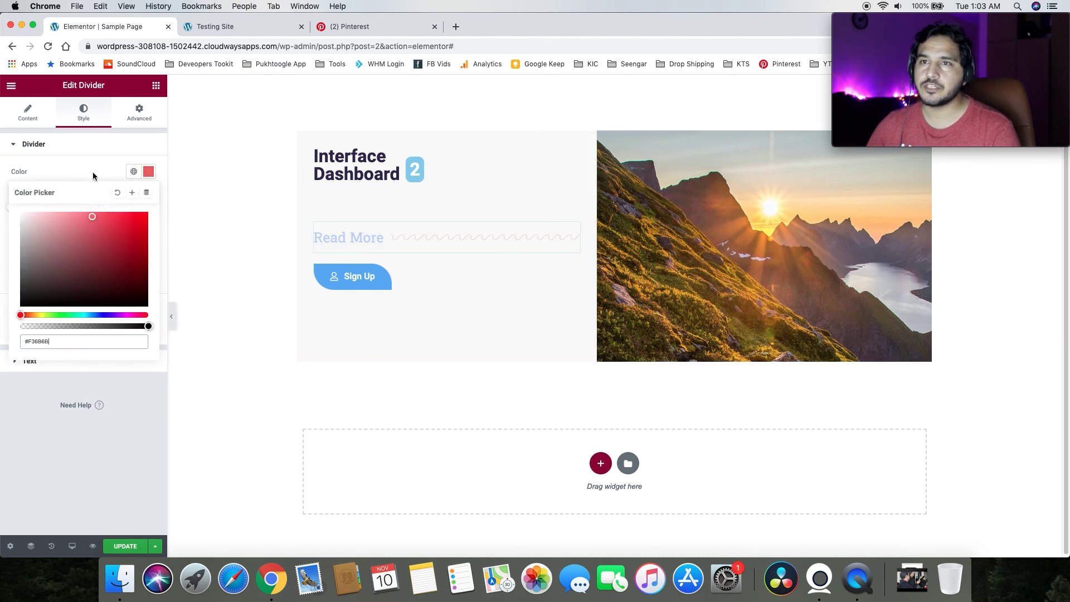
left_click(92, 170)
left_click_drag(15, 207, 39, 214)
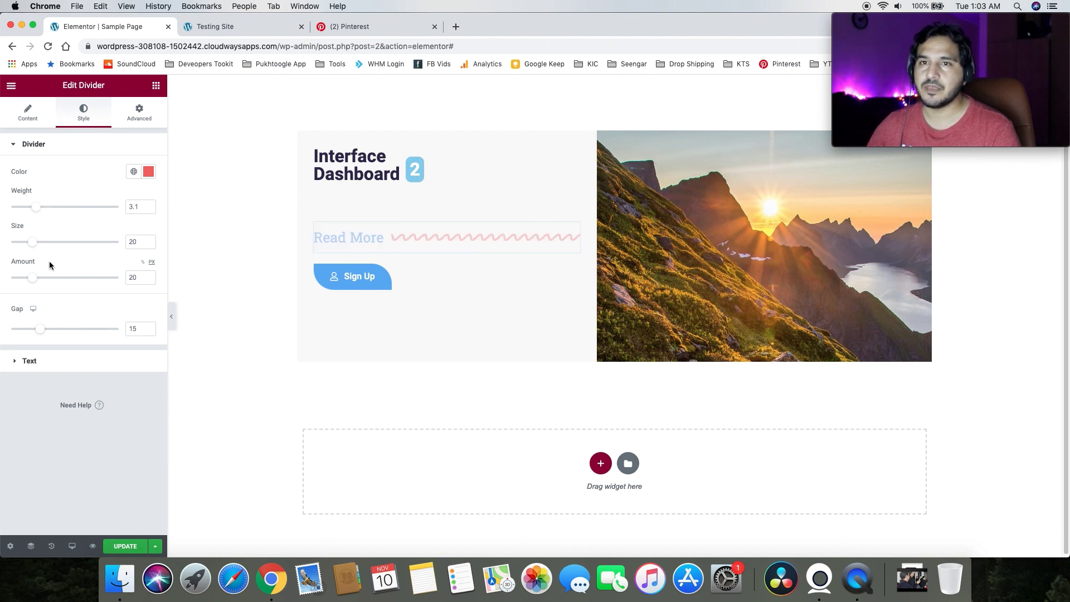
mouse_move(34, 277)
left_mouse_down()
mouse_move(62, 278)
mouse_move(15, 285)
mouse_move(41, 285)
mouse_move(24, 285)
mouse_move(59, 329)
mouse_move(12, 327)
left_mouse_up()
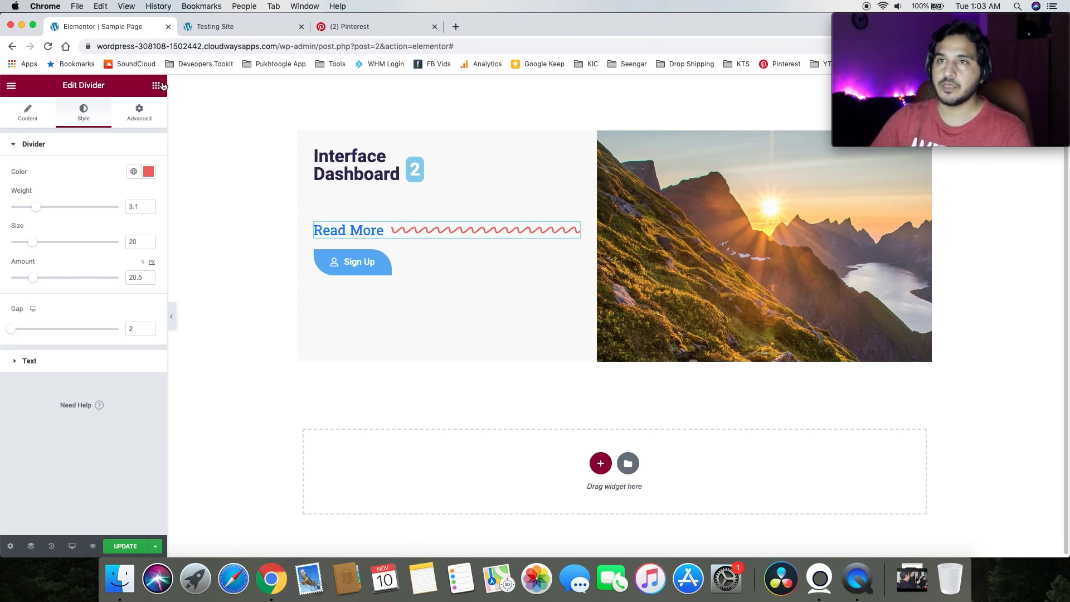
left_click(156, 84)
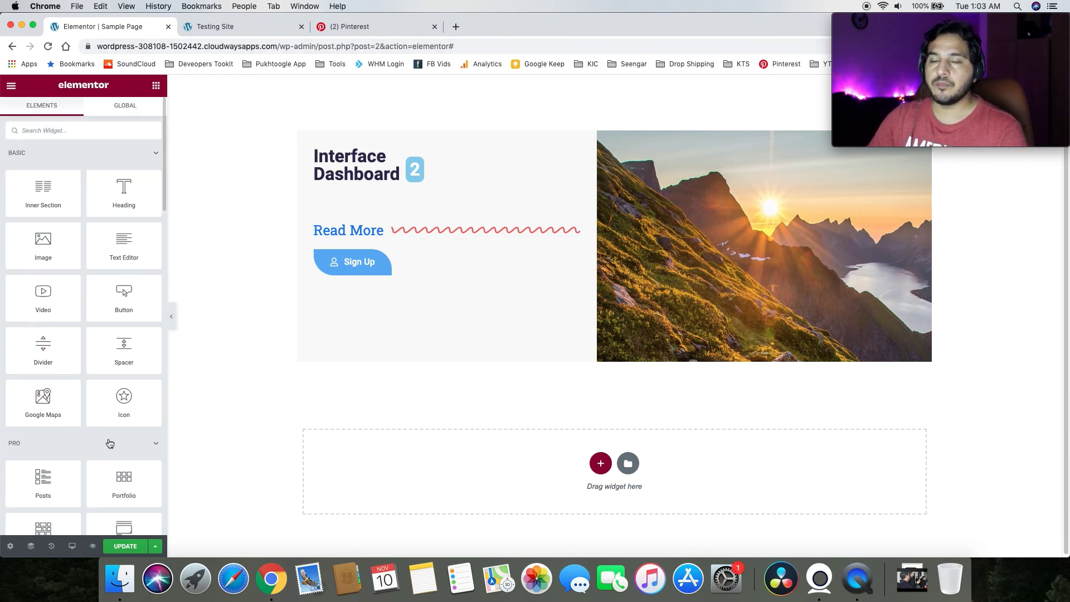